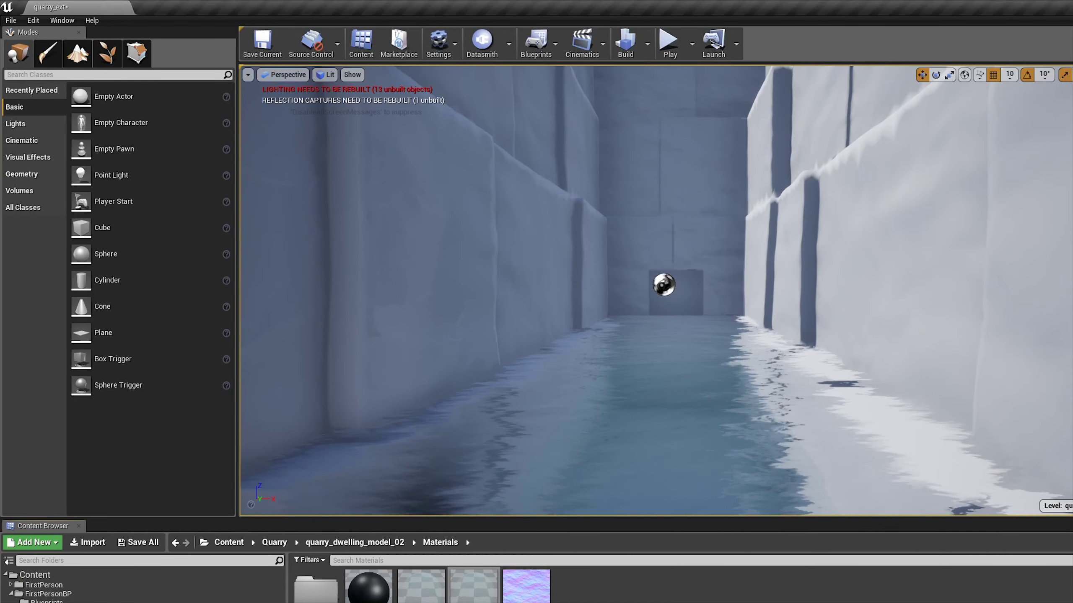
# Step: Connect the Saturate output to the water-colour Lerp's Alpha and save water1
pyautogui.scroll(4, 789, 477)
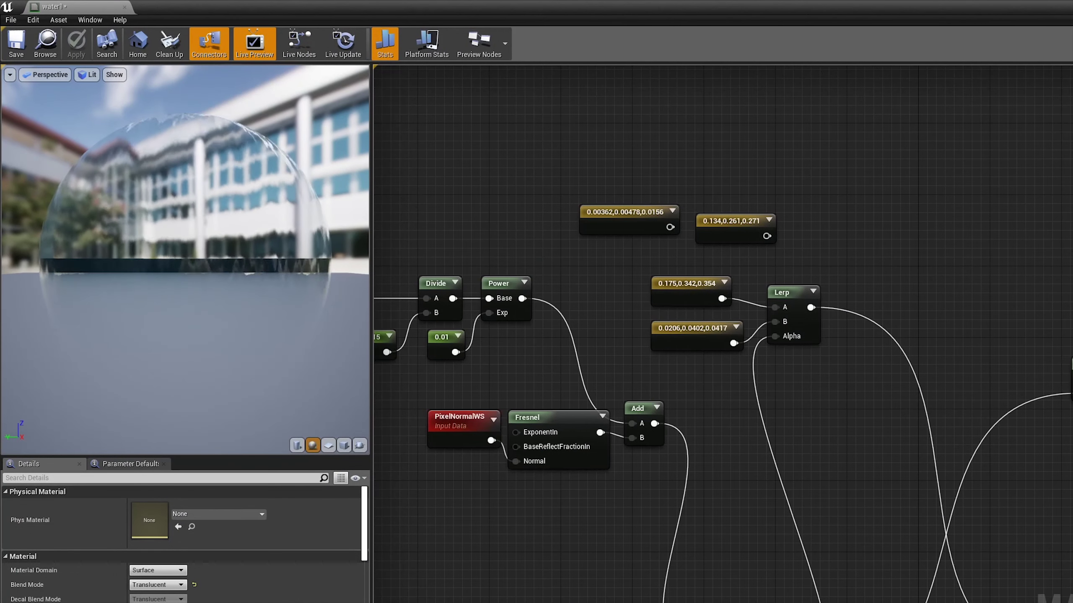
pyautogui.moveTo(789, 477)
pyautogui.mouseDown(button='right')
pyautogui.moveTo(742, 398)
pyautogui.moveTo(688, 358)
pyautogui.mouseUp(button='right')
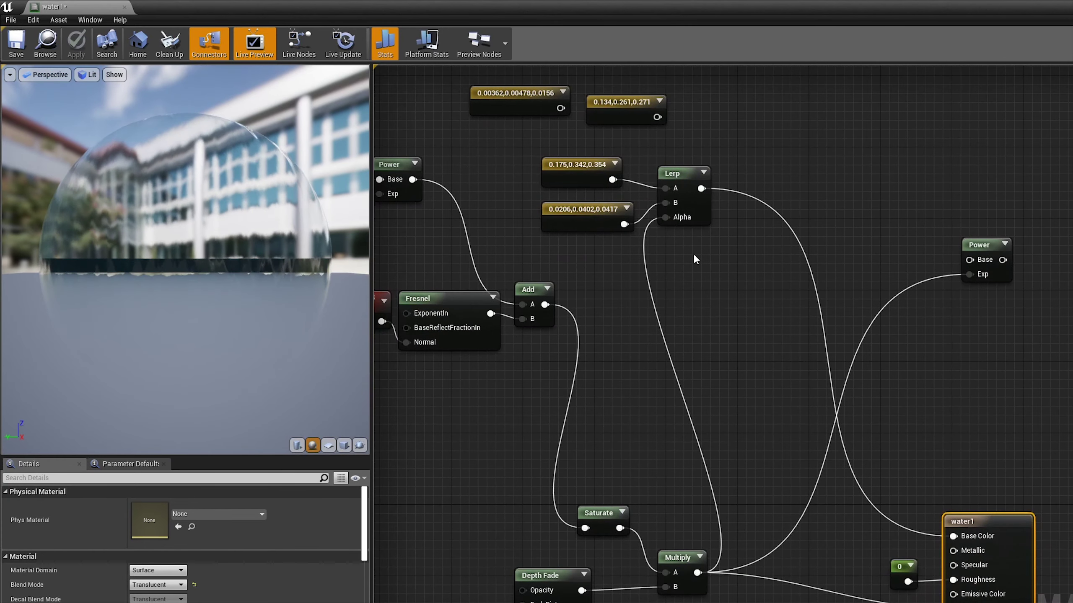
pyautogui.click(700, 216)
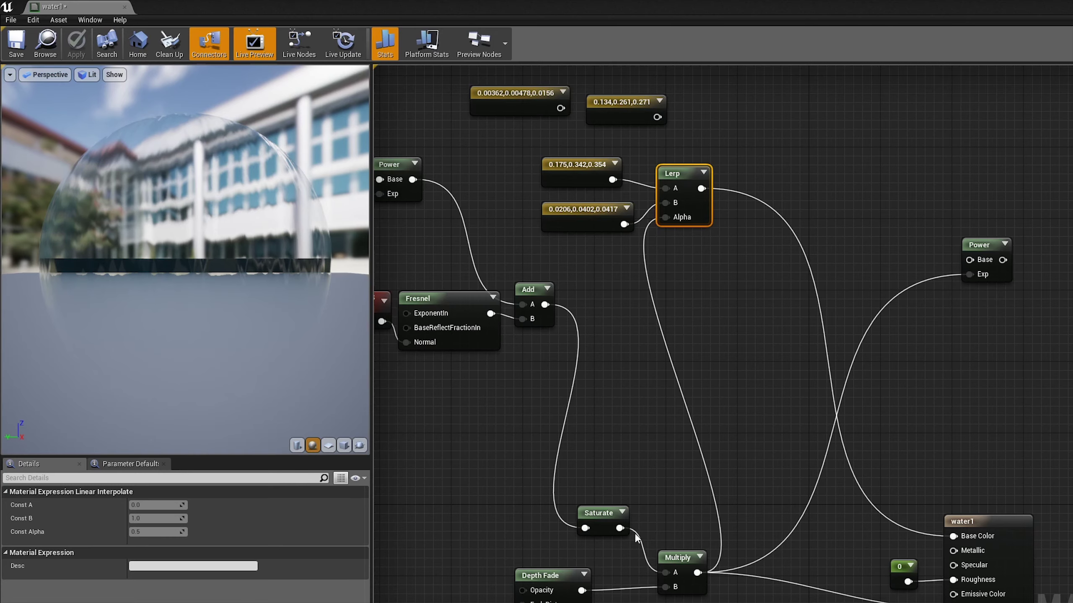
pyautogui.moveTo(620, 529); pyautogui.dragTo(666, 217)
pyautogui.scroll(-5, 721, 457)
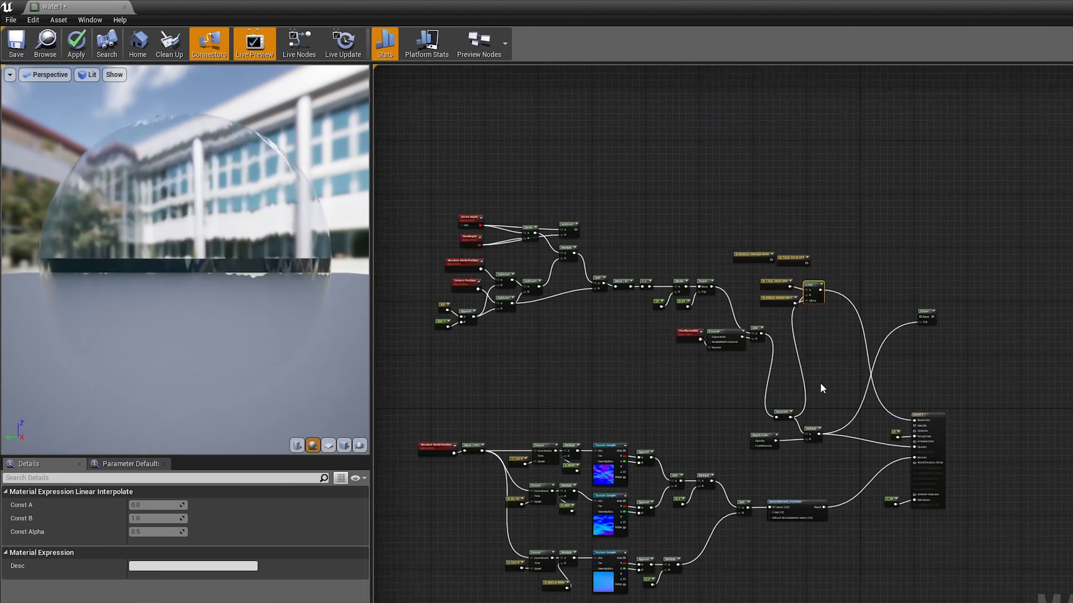
pyautogui.click(16, 43)
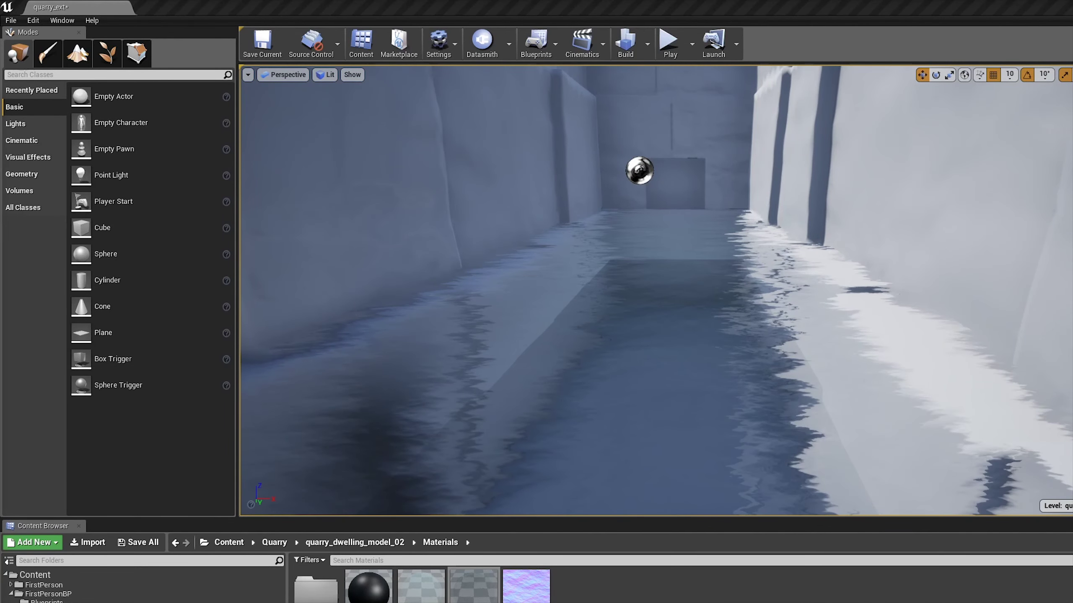
# Step: Move the Lerp and colour constants aside to bring the Divide, Power and 15 constant into view
pyautogui.scroll(3, 821, 396)
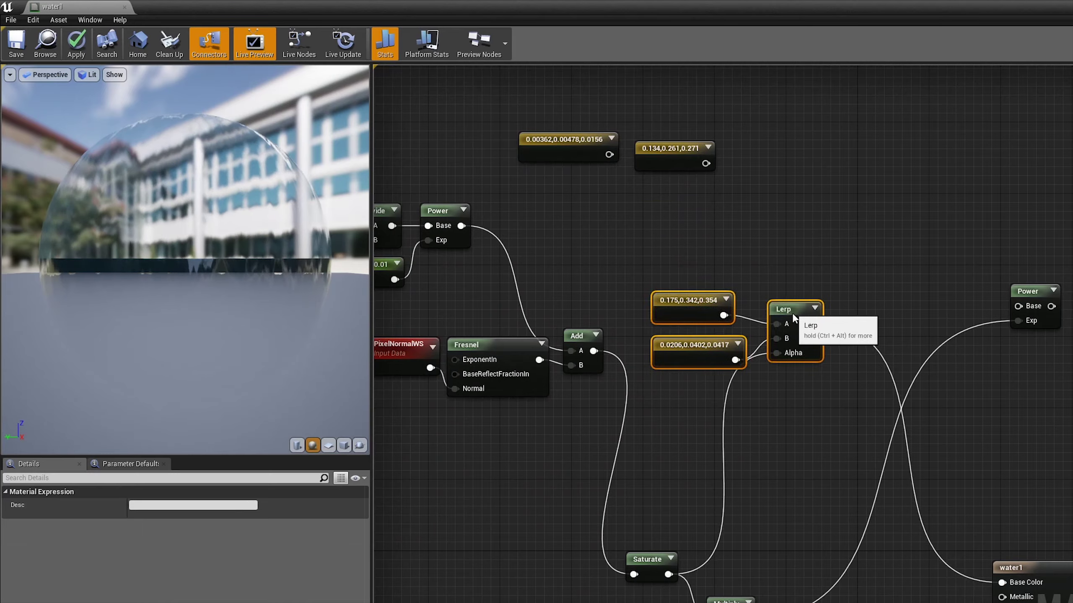
pyautogui.moveTo(792, 313); pyautogui.dragTo(892, 483)
pyautogui.moveTo(891, 483); pyautogui.dragTo(828, 489, button='right')
pyautogui.moveTo(659, 101); pyautogui.dragTo(869, 140)
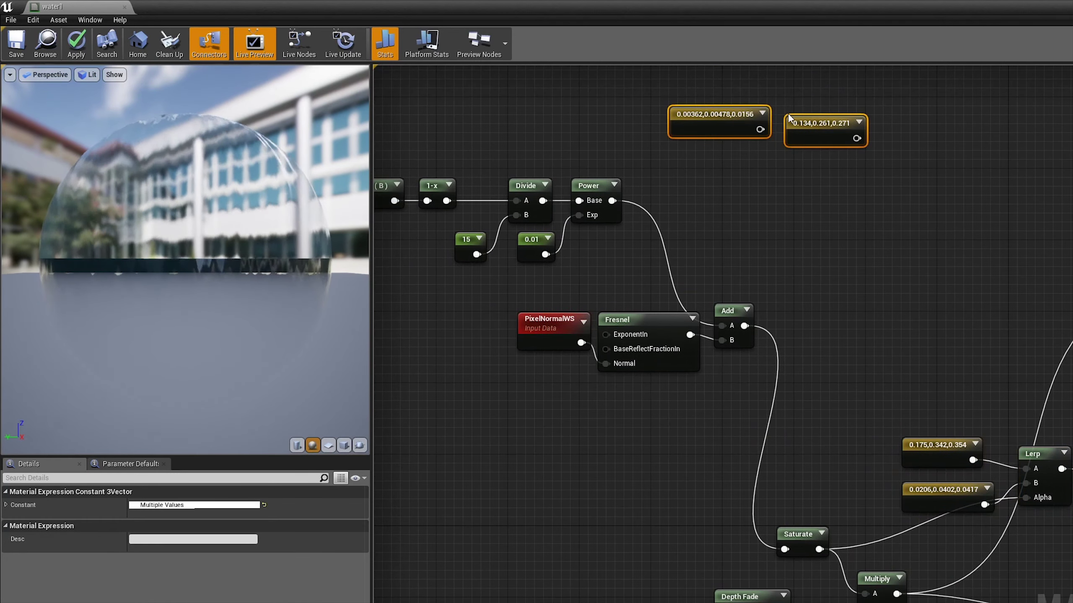
pyautogui.moveTo(718, 112); pyautogui.dragTo(929, 375)
pyautogui.moveTo(628, 444); pyautogui.dragTo(734, 494, button='right')
# Step: Change the 15 constant to 30, save, and check the water in the level
pyautogui.click(569, 275)
pyautogui.click(156, 505)
pyautogui.write('30')
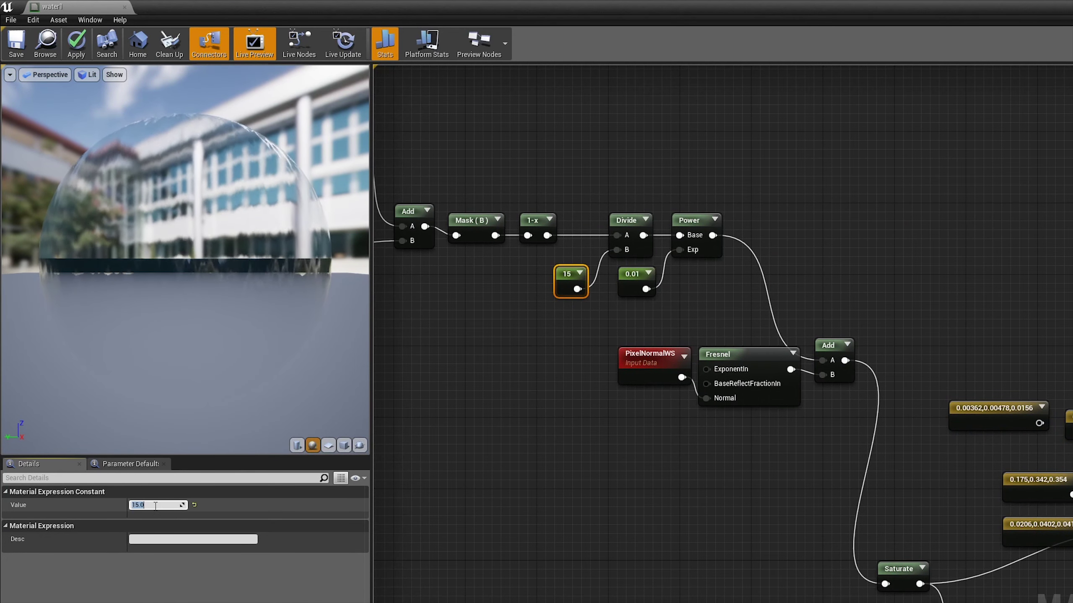
pyautogui.press('Return')
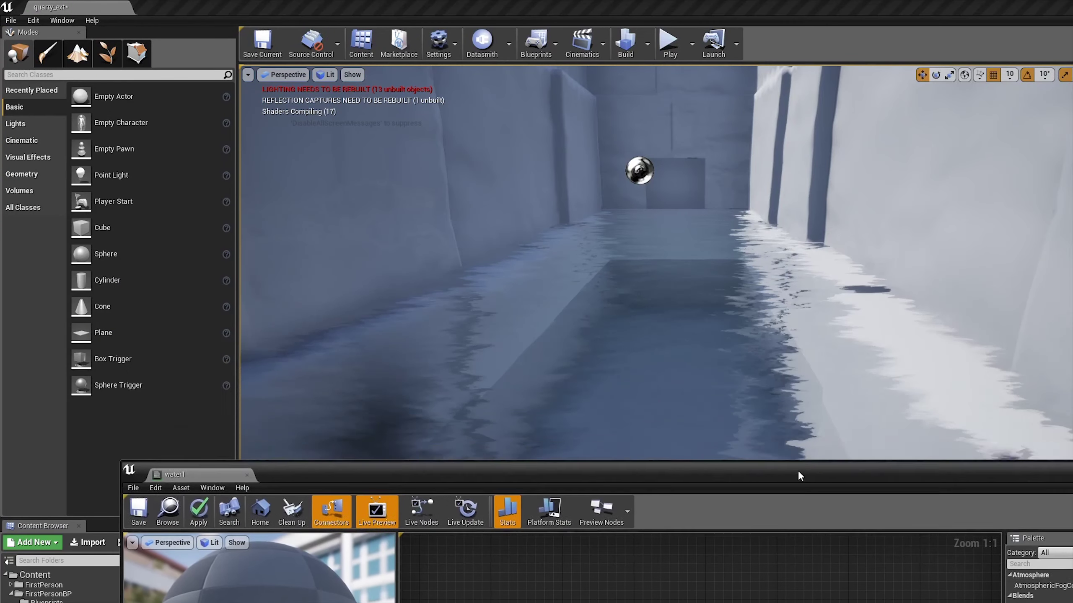
pyautogui.hotkey('ctrl', 's')
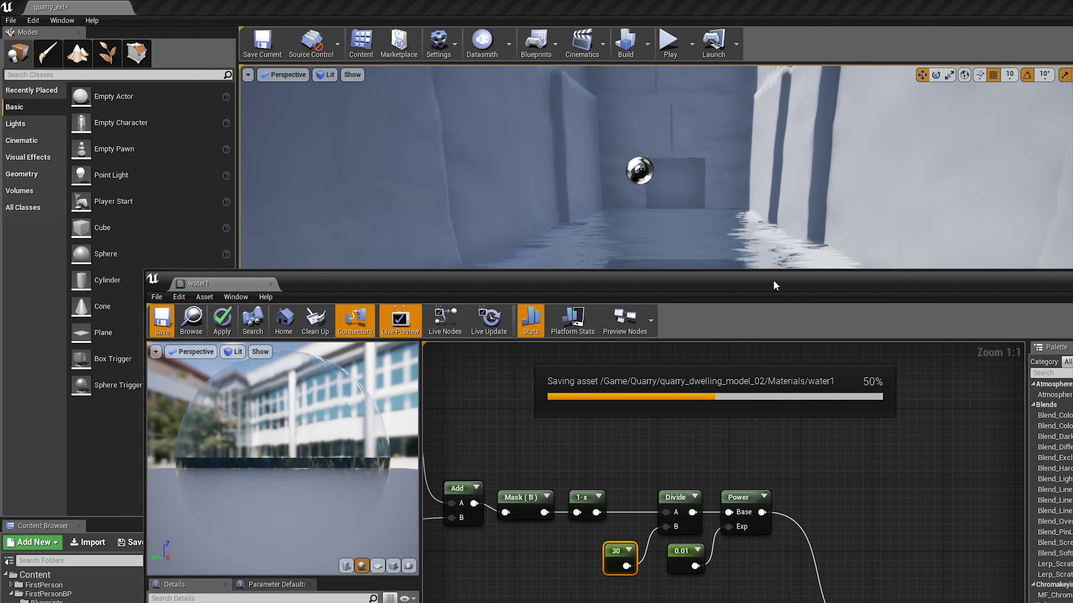
pyautogui.moveTo(774, 289); pyautogui.dragTo(758, 520)
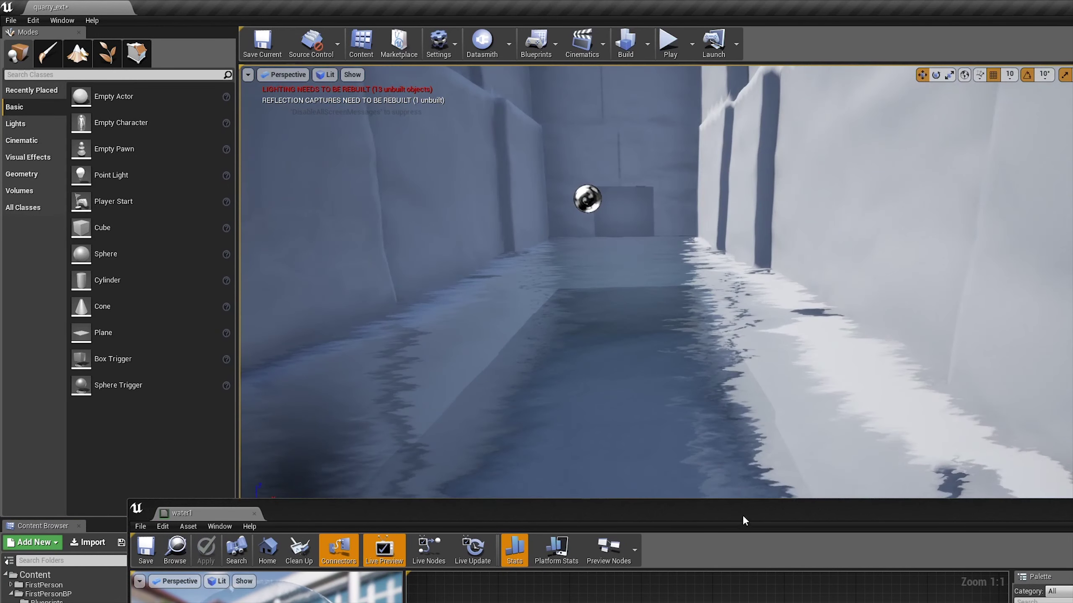
# Step: Set the constant to 50, save water1 again and recheck the water
pyautogui.hotkey('ctrl', 's')
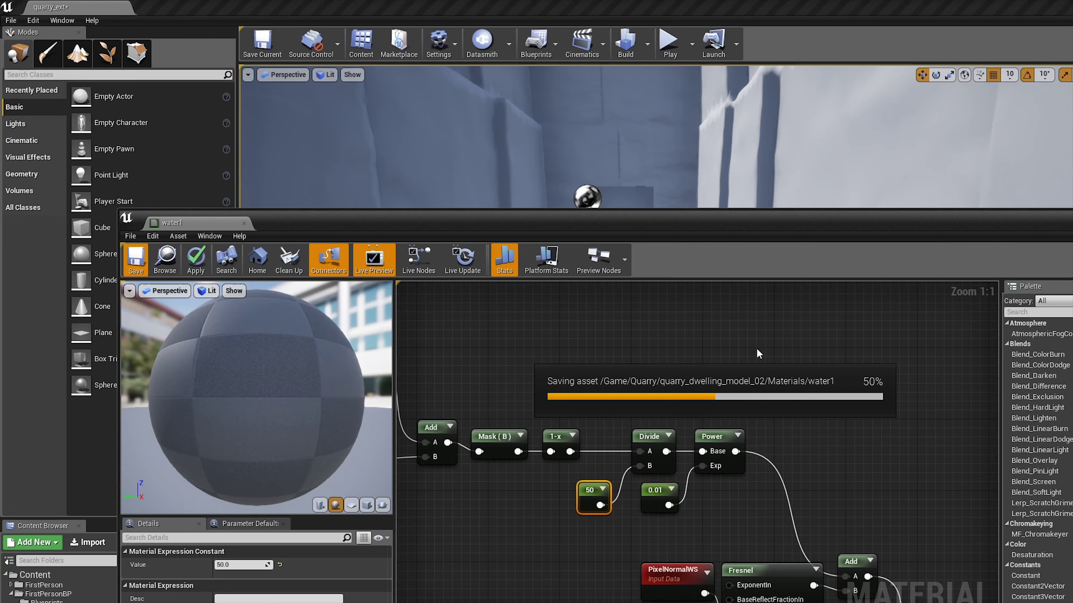
pyautogui.moveTo(727, 231); pyautogui.dragTo(716, 344)
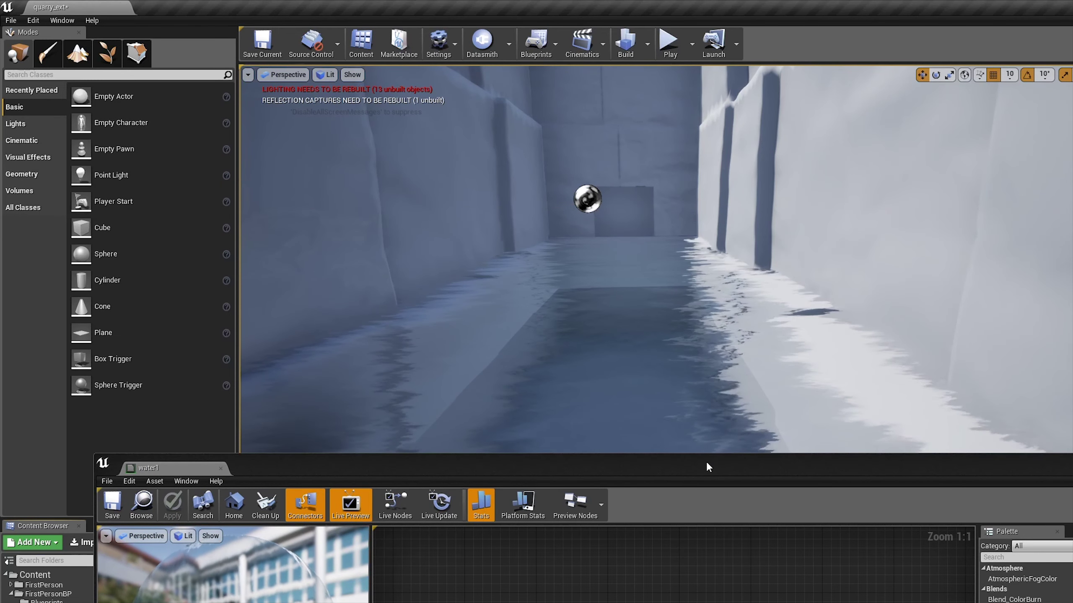
pyautogui.hotkey('ctrl', 'z')
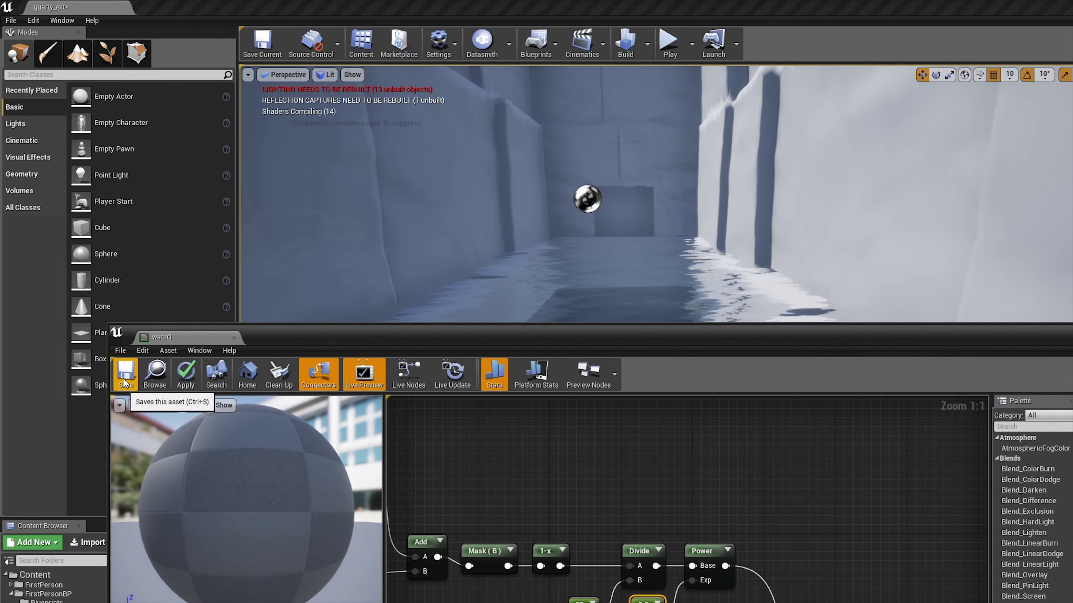
pyautogui.click(125, 382)
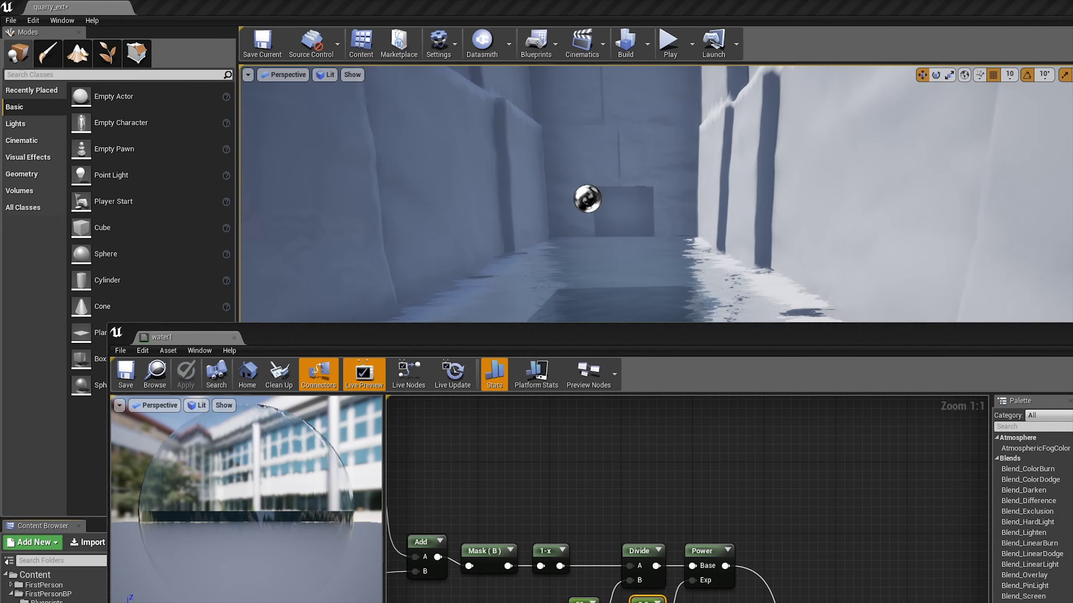
# Step: Add a Lerp node with the 1.33 constant in B and Depth Fade Opacity in Alpha
pyautogui.moveTo(692, 337); pyautogui.dragTo(691, 494)
pyautogui.moveTo(687, 371)
pyautogui.mouseDown()
pyautogui.moveTo(687, 296)
pyautogui.moveTo(682, 483)
pyautogui.moveTo(682, 210)
pyautogui.mouseUp()
pyautogui.moveTo(727, 401); pyautogui.dragTo(554, 286, button='right')
pyautogui.scroll(-3, 554, 286)
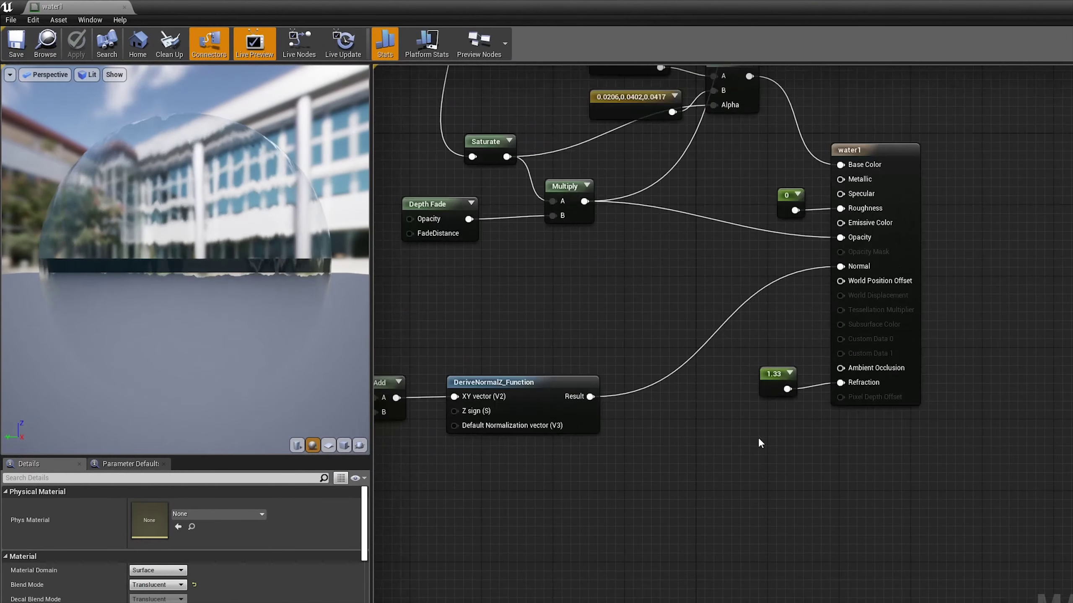
pyautogui.rightClick(744, 509)
pyautogui.write('lerp')
pyautogui.press('Return')
pyautogui.moveTo(773, 374)
pyautogui.mouseDown()
pyautogui.moveTo(694, 428)
pyautogui.moveTo(754, 547)
pyautogui.mouseUp()
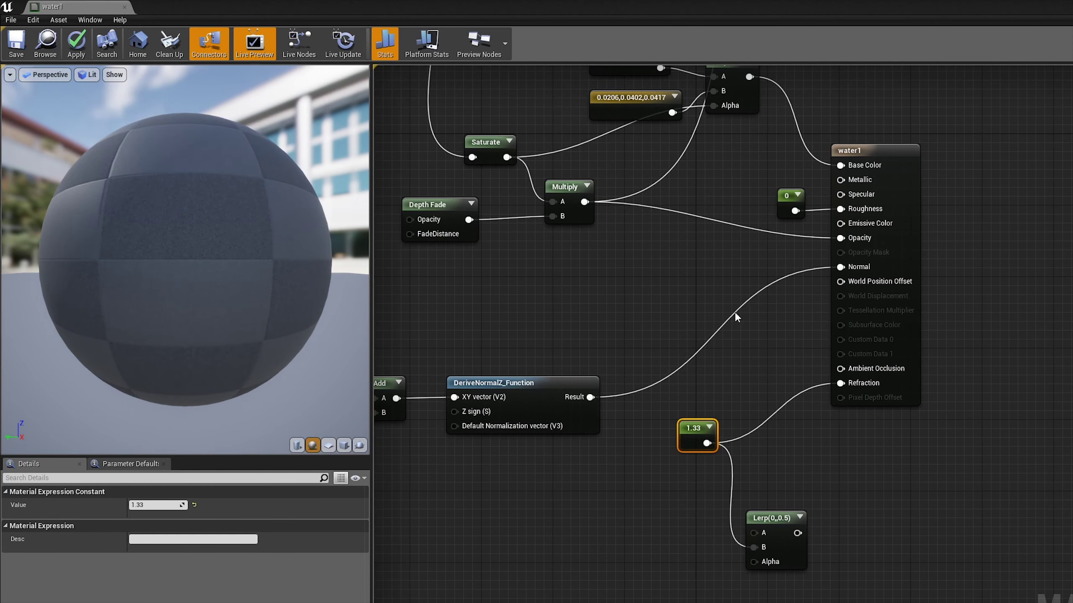
pyautogui.moveTo(736, 318); pyautogui.dragTo(744, 334, button='right')
# Step: Place the Lerp and 1.33 constant near Refraction and duplicate the constant as a 1
pyautogui.moveTo(478, 236); pyautogui.dragTo(762, 575)
pyautogui.moveTo(776, 533); pyautogui.dragTo(775, 472)
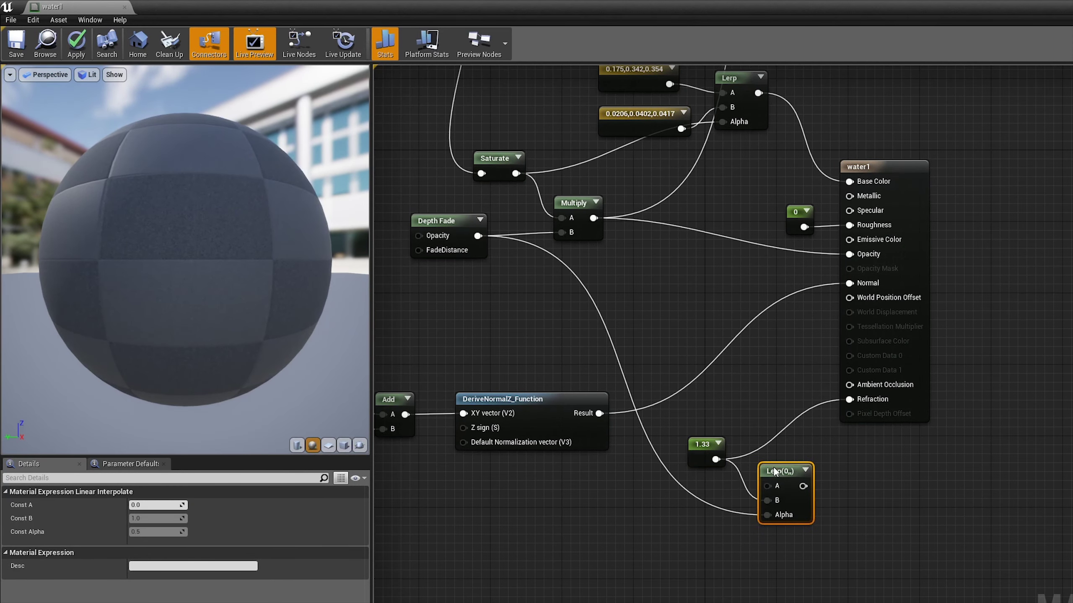
pyautogui.moveTo(700, 438); pyautogui.dragTo(727, 376)
pyautogui.moveTo(782, 471); pyautogui.dragTo(781, 436)
pyautogui.click(728, 383)
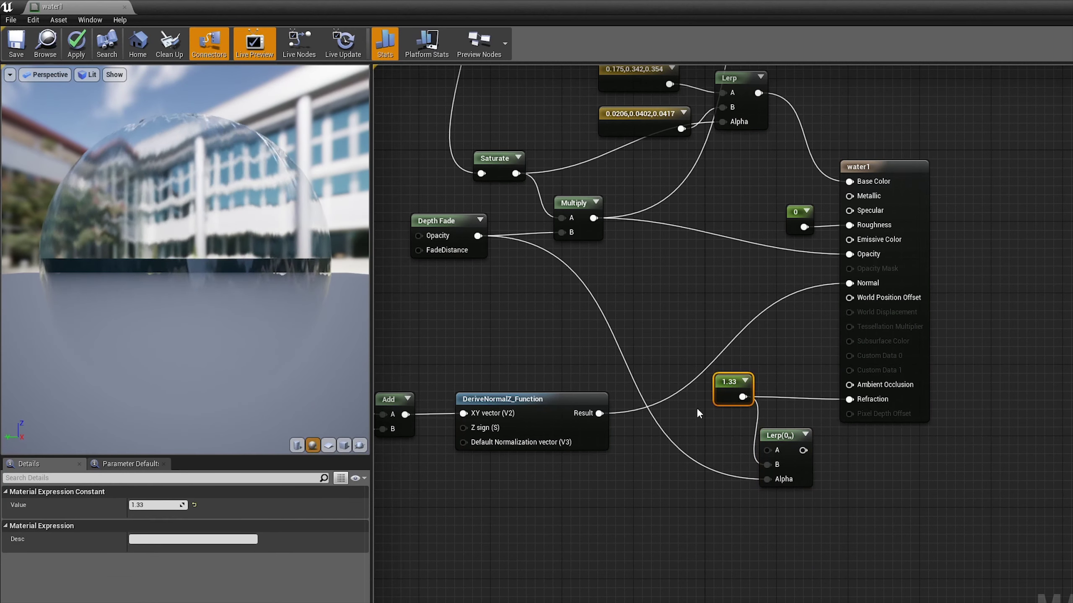
pyautogui.hotkey('ctrl', 'c')
pyautogui.hotkey('ctrl', 'v')
pyautogui.write('1')
pyautogui.press('Return')
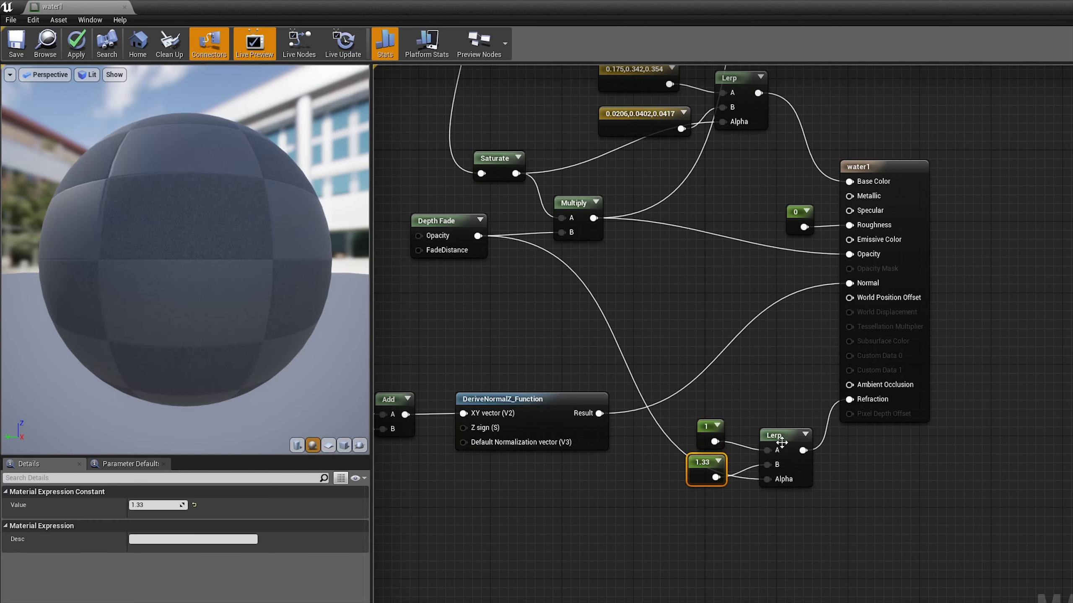
# Step: Position the Lerp beside Refraction, save water1 and view the level
pyautogui.moveTo(782, 442); pyautogui.dragTo(781, 389)
pyautogui.hotkey('ctrl', 's')
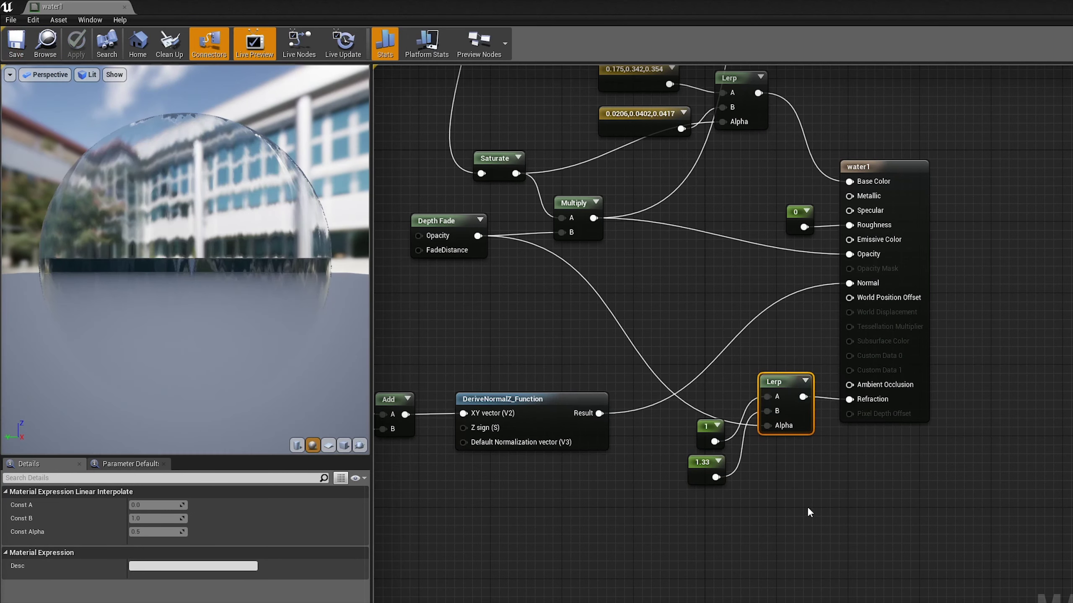
pyautogui.moveTo(815, 16); pyautogui.dragTo(982, 556)
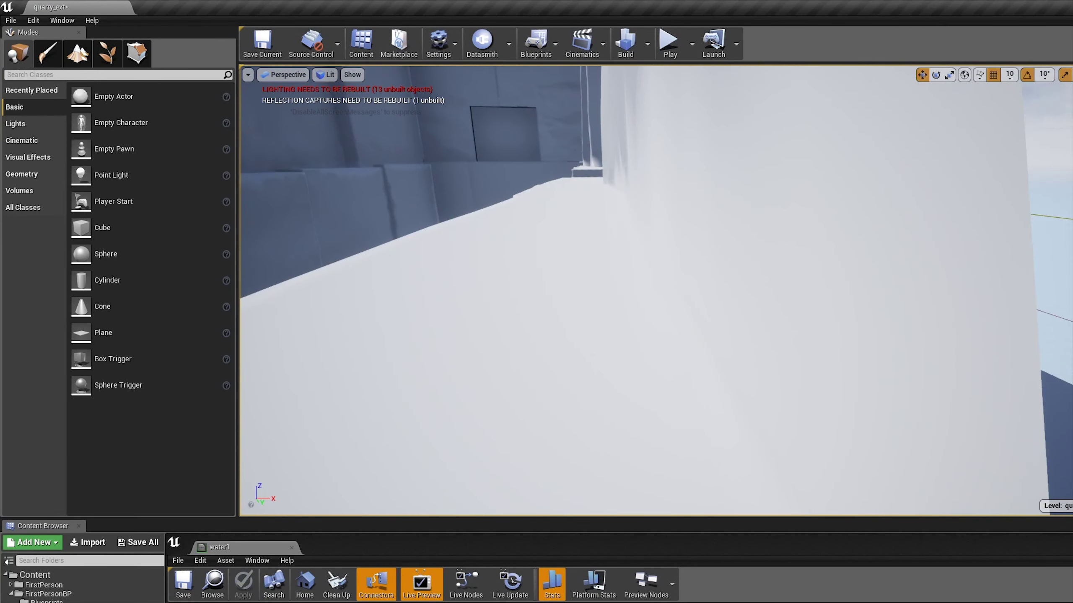
# Step: Fly down the water corridor, view it in wireframe, select the water plane, then return to lit
pyautogui.moveTo(641, 277)
pyautogui.mouseDown(button='right')
pyautogui.moveTo(642, 211)
pyautogui.moveTo(641, 236)
pyautogui.mouseUp(button='right')
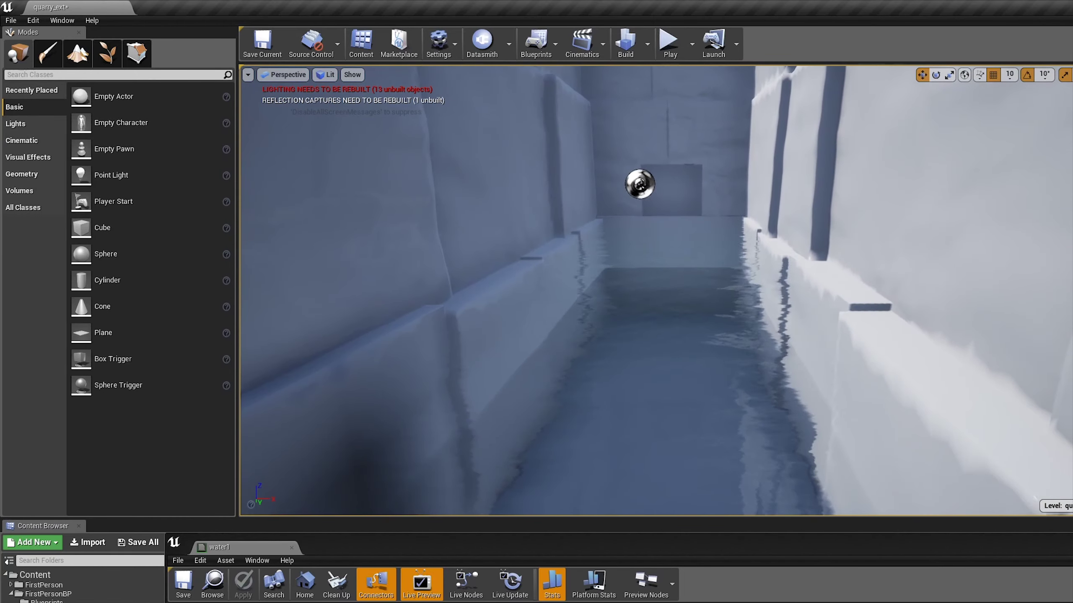
pyautogui.moveTo(720, 259); pyautogui.dragTo(720, 237, button='right')
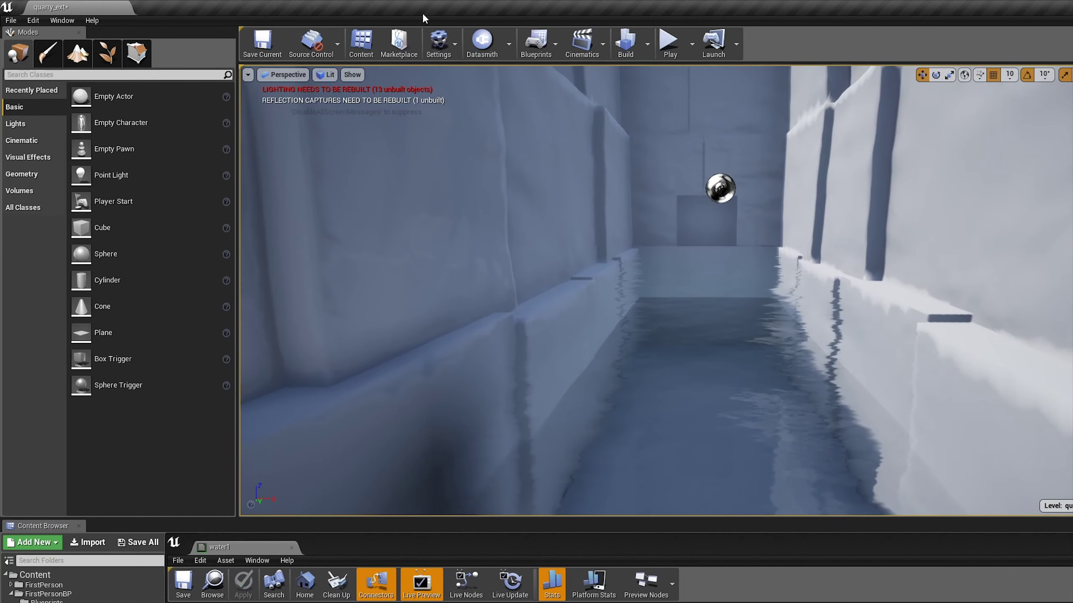
pyautogui.click(325, 74)
pyautogui.click(351, 120)
pyautogui.scroll(3, 734, 383)
pyautogui.click(734, 383)
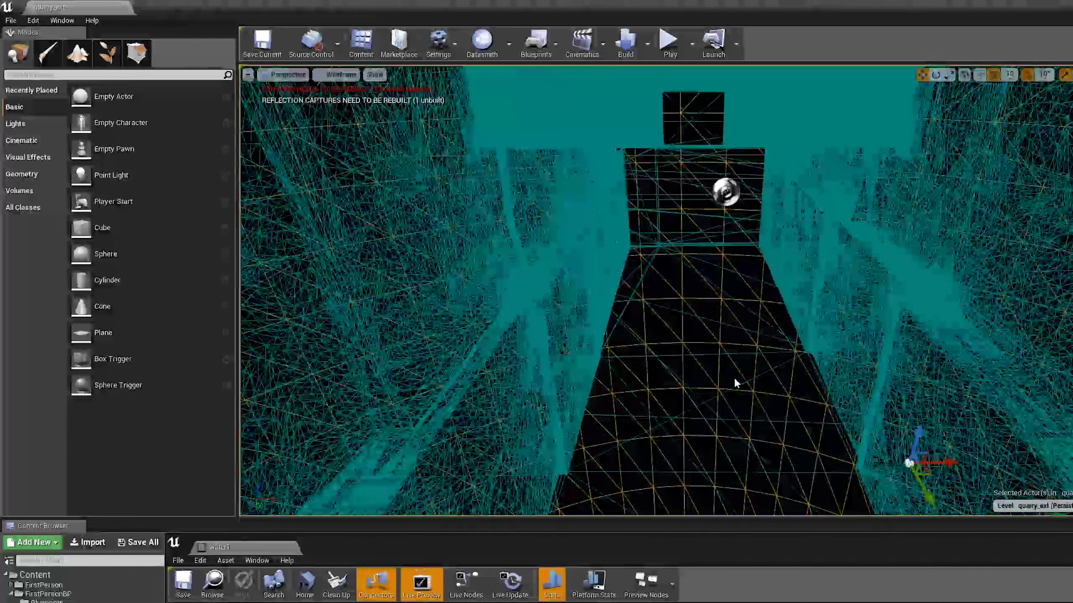
pyautogui.scroll(-5, 729, 379)
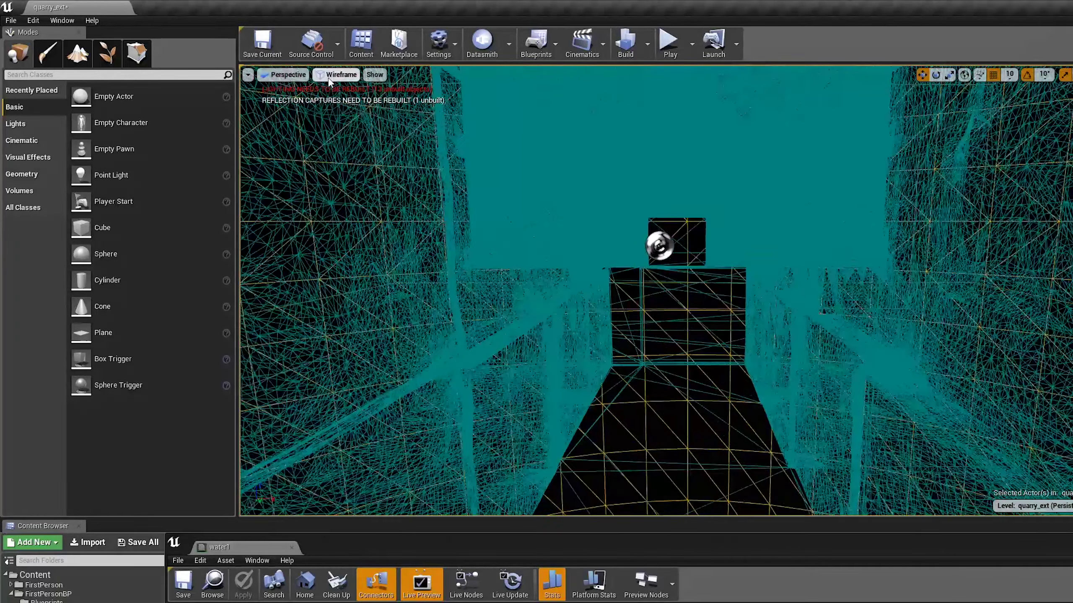
pyautogui.click(338, 74)
pyautogui.click(337, 101)
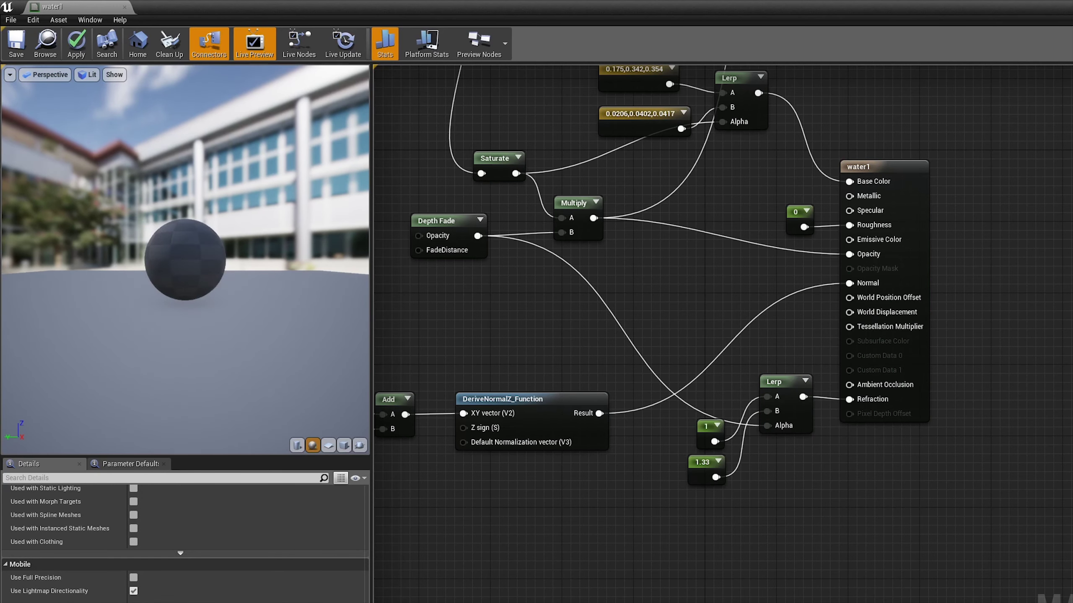
# Step: Save water1, then inspect the quarry water channel in wireframe before returning to the graph
pyautogui.scroll(-2, 184, 545)
pyautogui.click(16, 42)
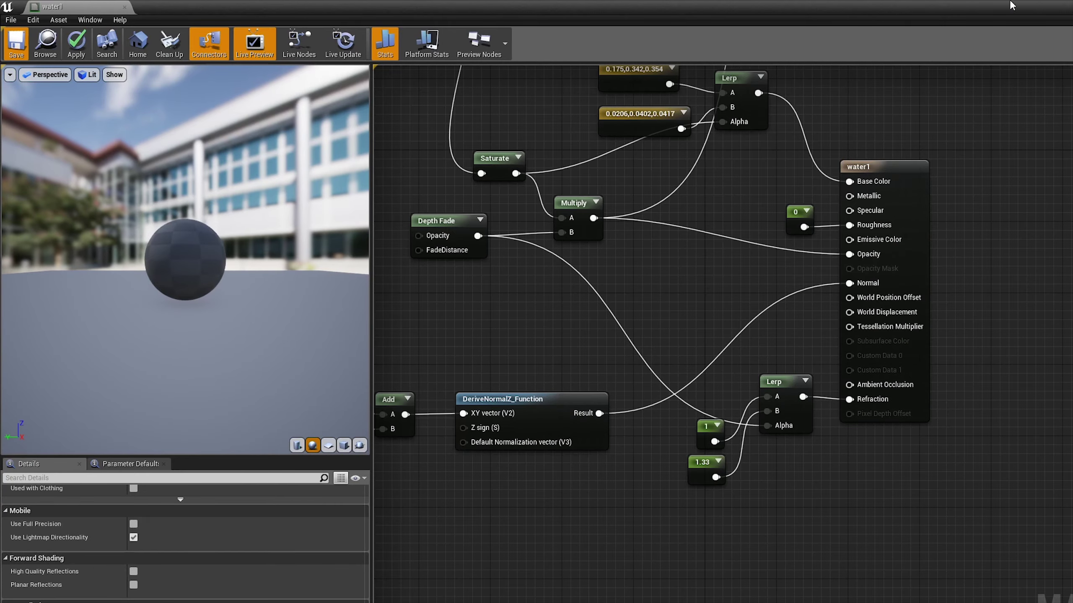
pyautogui.moveTo(1012, 5)
pyautogui.mouseDown()
pyautogui.moveTo(633, 486)
pyautogui.moveTo(640, 570)
pyautogui.mouseUp()
pyautogui.click(336, 74)
pyautogui.click(359, 126)
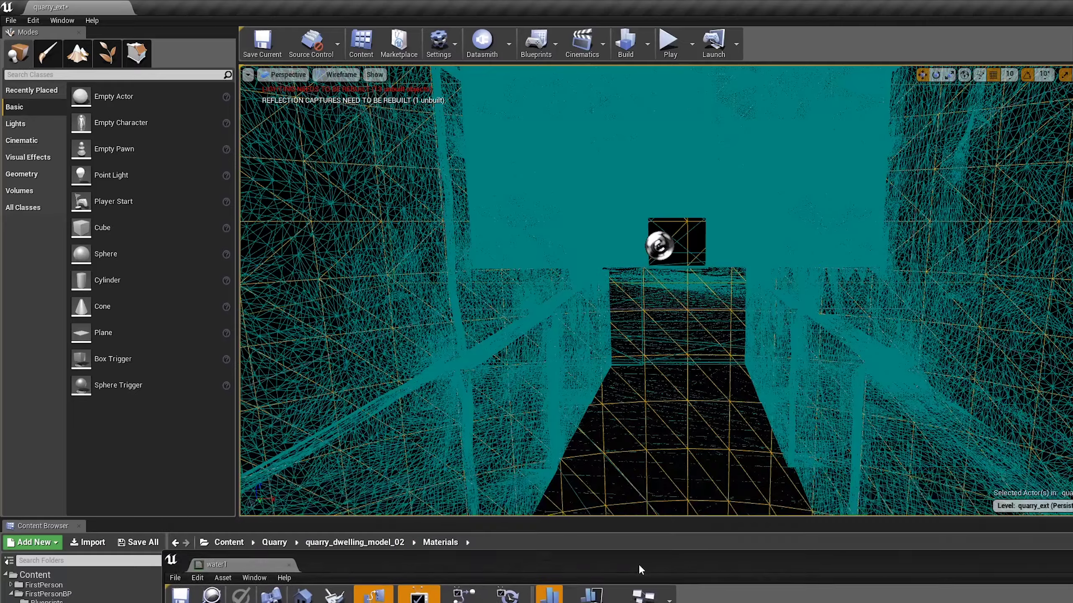
pyautogui.click(750, 373)
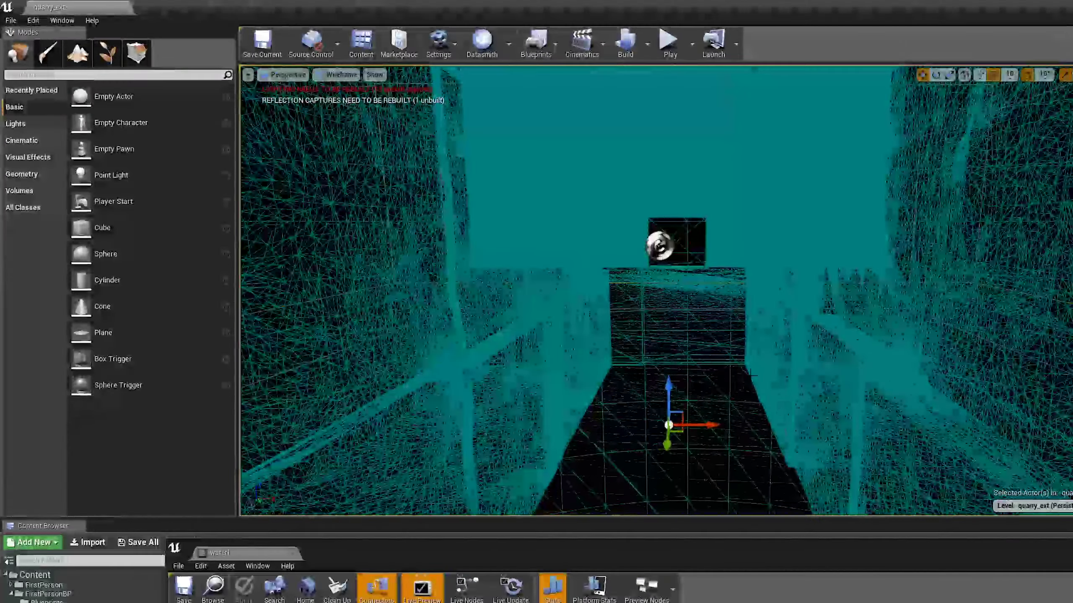
pyautogui.moveTo(750, 374); pyautogui.dragTo(750, 373, button='right')
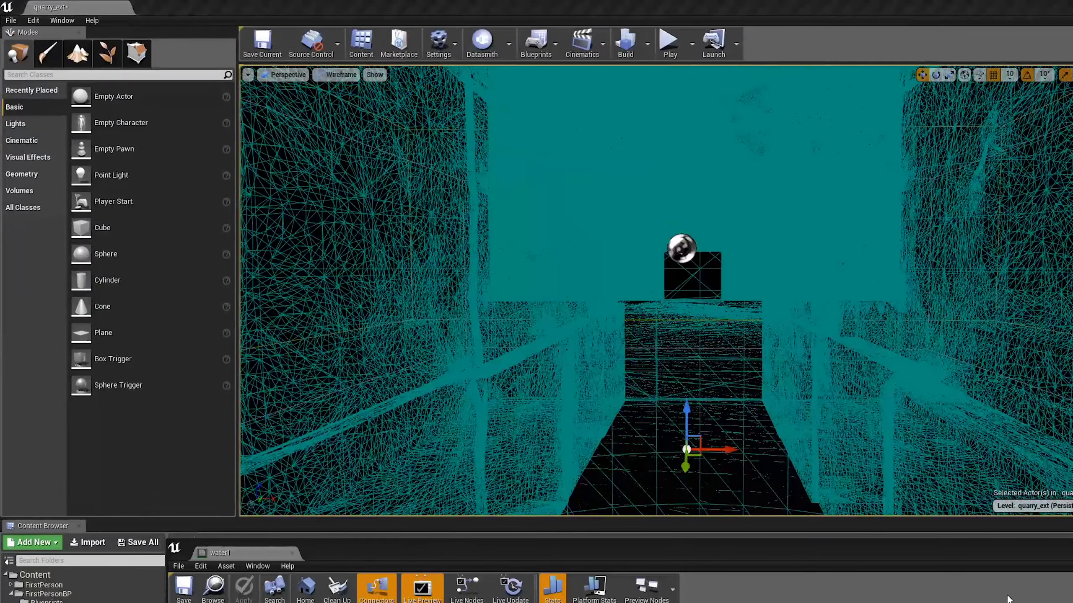
pyautogui.click(1007, 599)
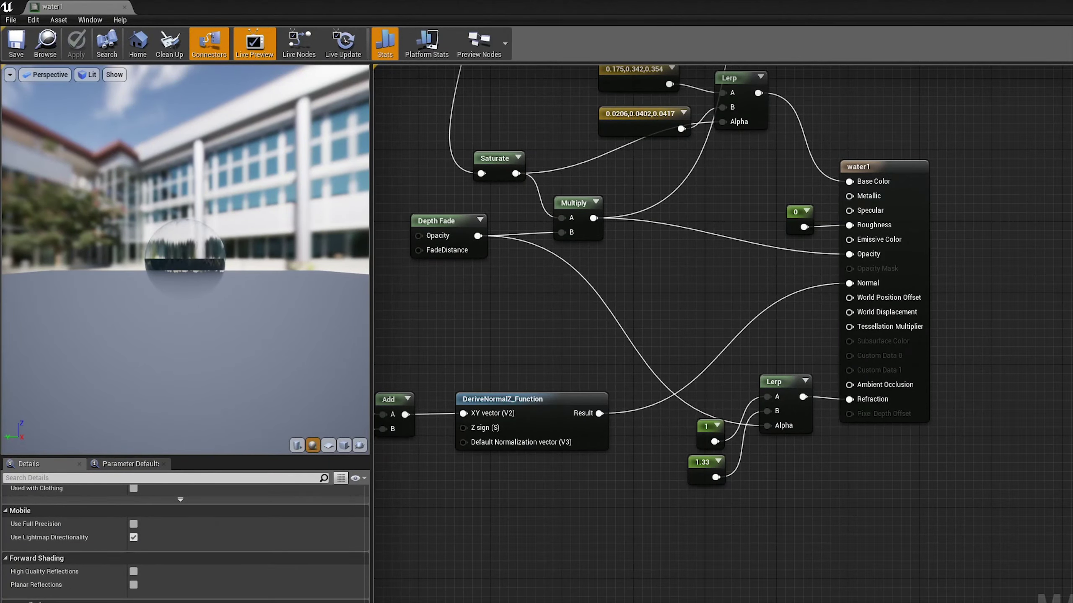
# Step: Add a 0.5 Constant into Tessellation Multiplier and save the material
pyautogui.moveTo(490, 451); pyautogui.dragTo(487, 495, button='right')
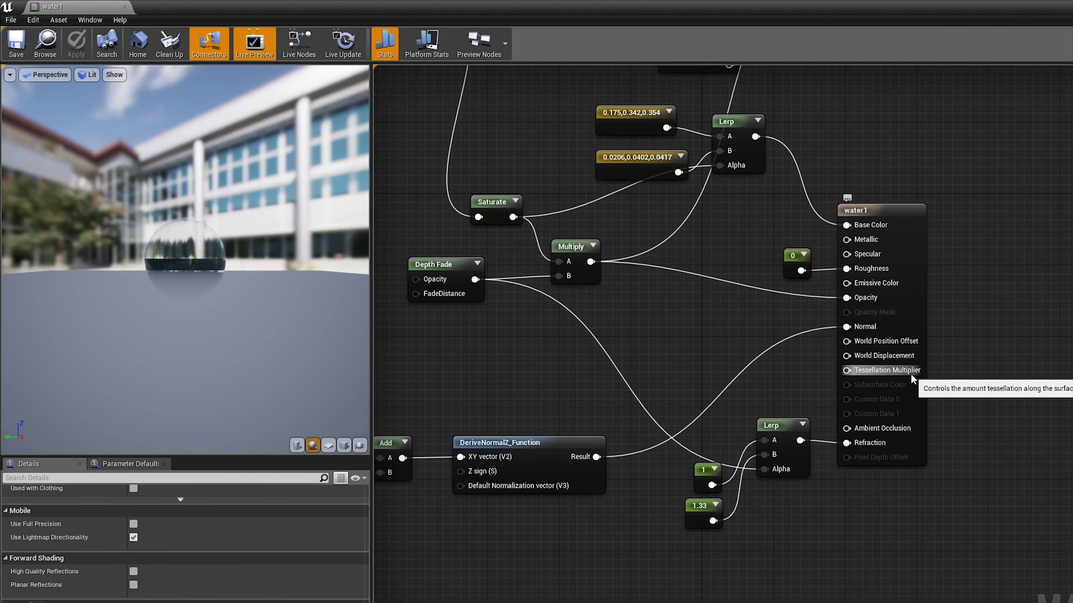
pyautogui.moveTo(847, 370); pyautogui.dragTo(795, 395)
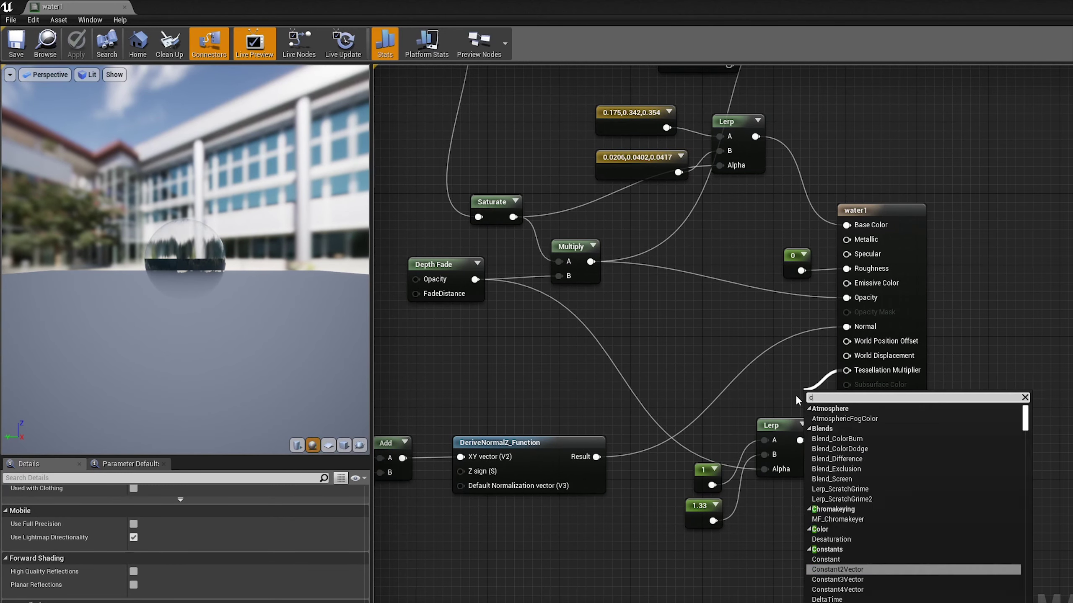
pyautogui.click(840, 412)
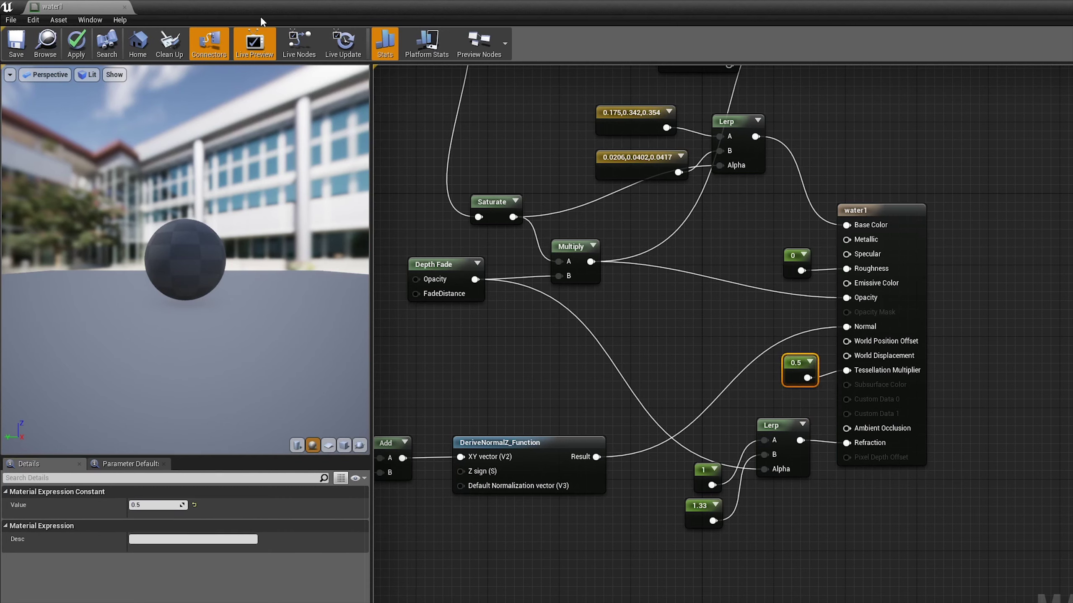
pyautogui.click(16, 42)
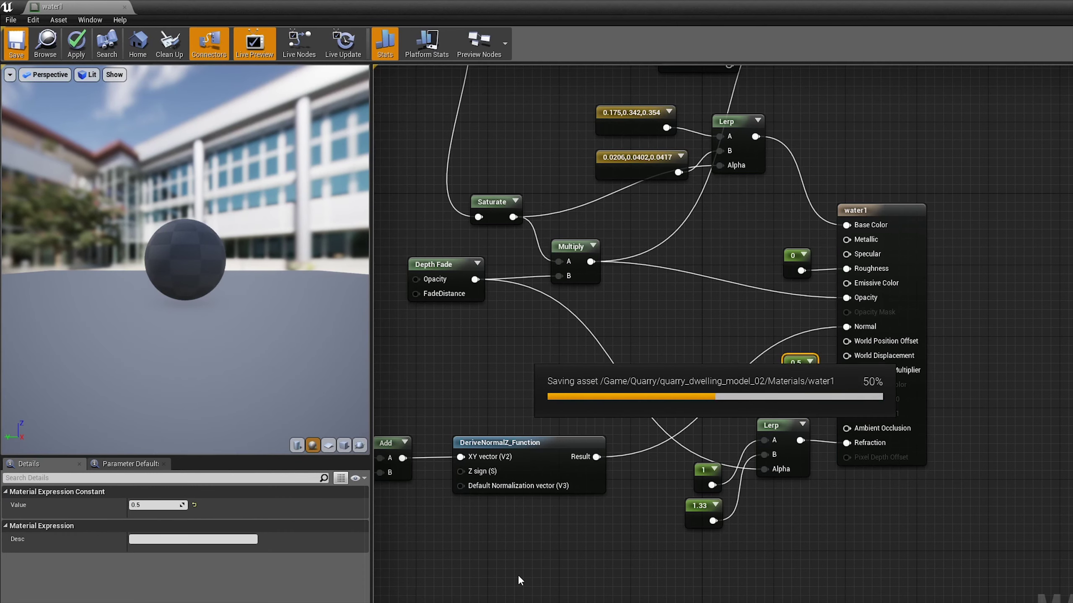
# Step: Start a node from World Displacement, then cancel the search and zoom out
pyautogui.click(879, 539)
pyautogui.moveTo(872, 522); pyautogui.dragTo(899, 578, button='right')
pyautogui.moveTo(798, 382); pyautogui.dragTo(798, 382)
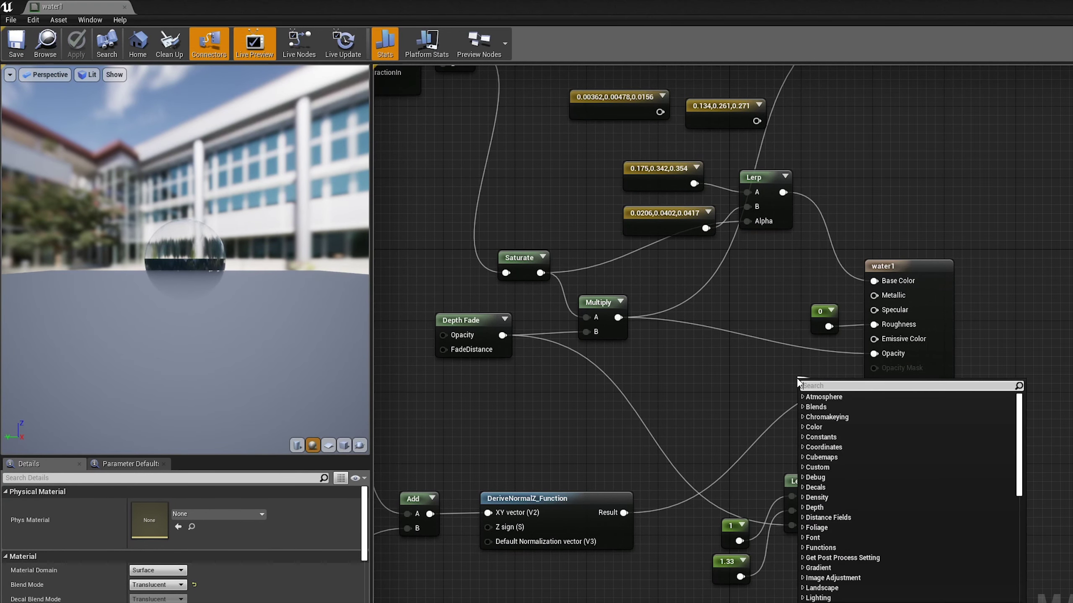
pyautogui.moveTo(874, 411); pyautogui.dragTo(744, 397)
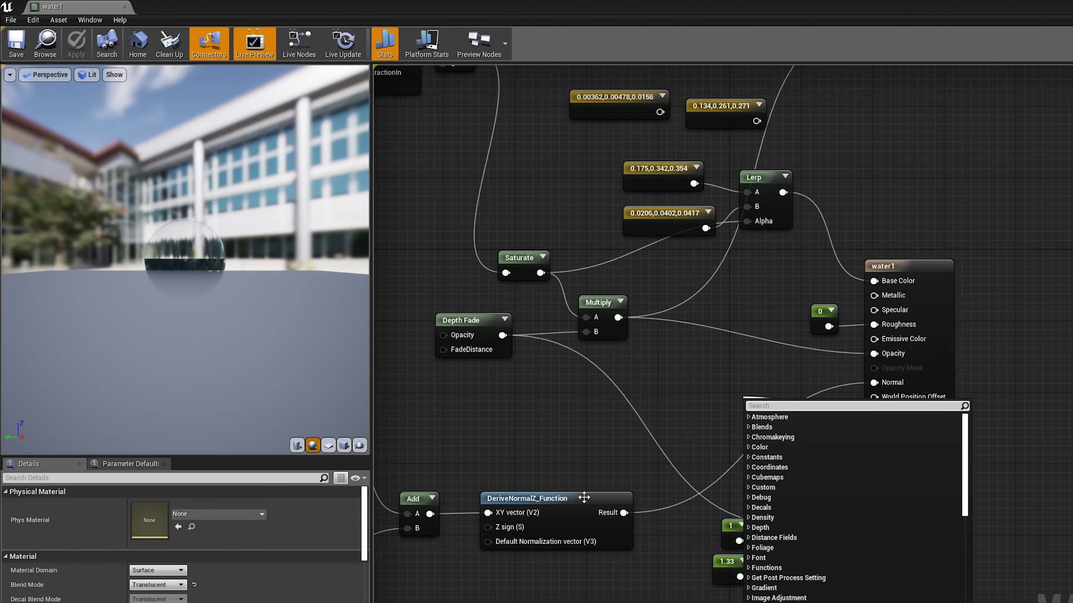
pyautogui.press('Escape')
pyautogui.scroll(-3, 666, 296)
# Step: Add a Constant node with value 450 in empty graph space
pyautogui.scroll(-3, 822, 151)
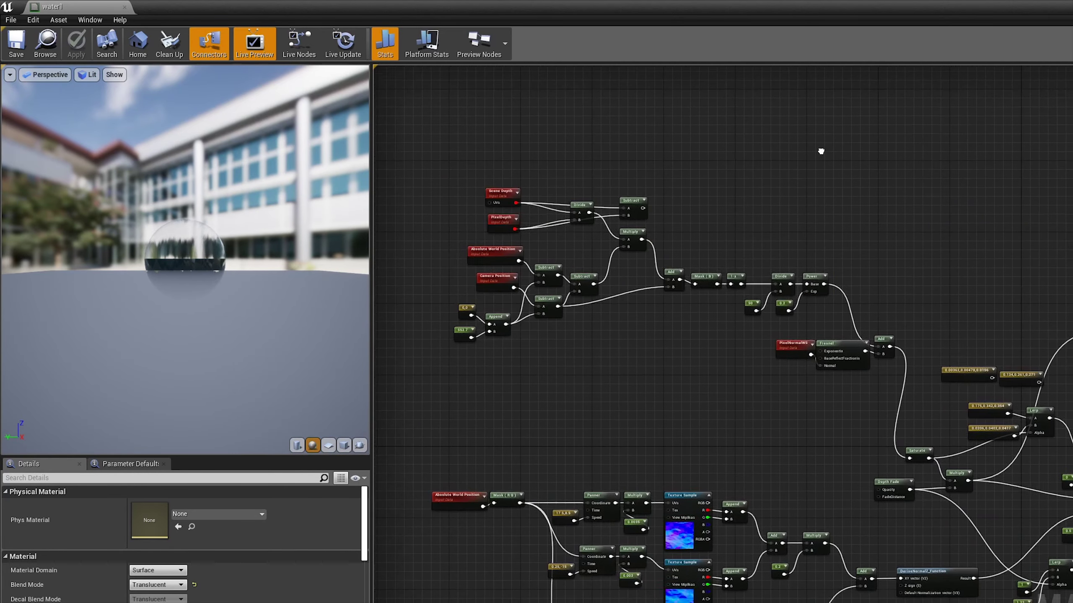
pyautogui.moveTo(448, 169)
pyautogui.mouseDown()
pyautogui.moveTo(718, 280)
pyautogui.moveTo(702, 394)
pyautogui.mouseUp()
pyautogui.press('Delete')
pyautogui.rightClick(643, 308)
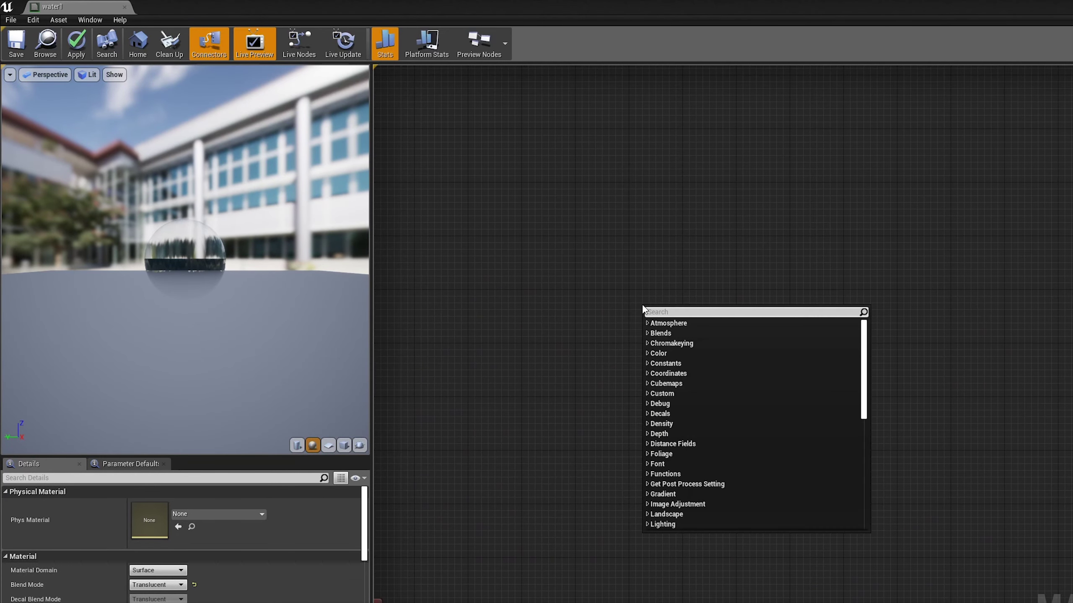
pyautogui.write('constant')
pyautogui.press('Return')
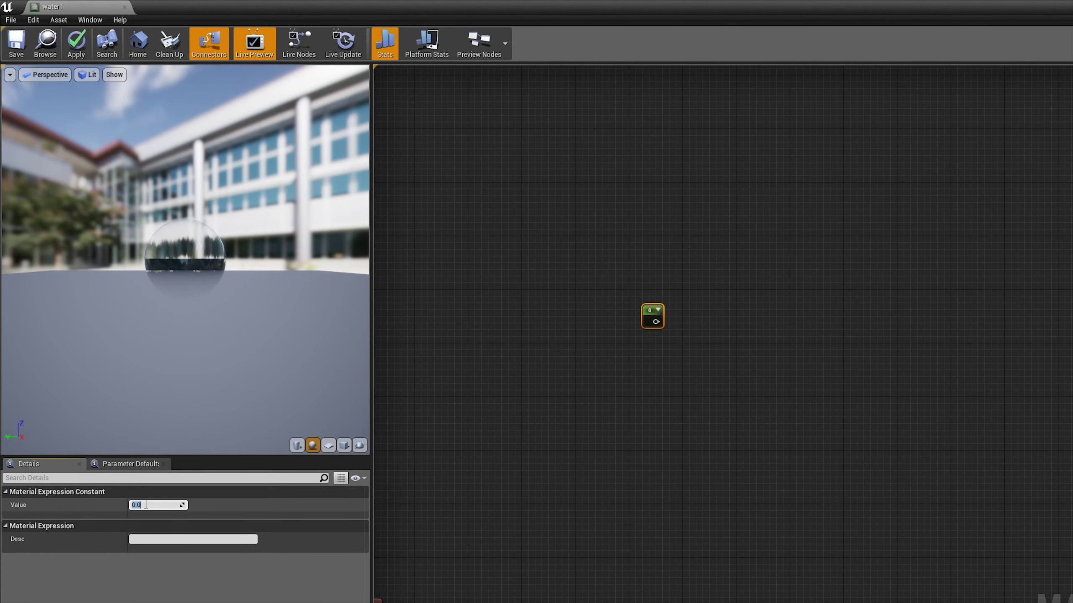
pyautogui.write('450')
pyautogui.press('Return')
pyautogui.moveTo(656, 317); pyautogui.dragTo(654, 414)
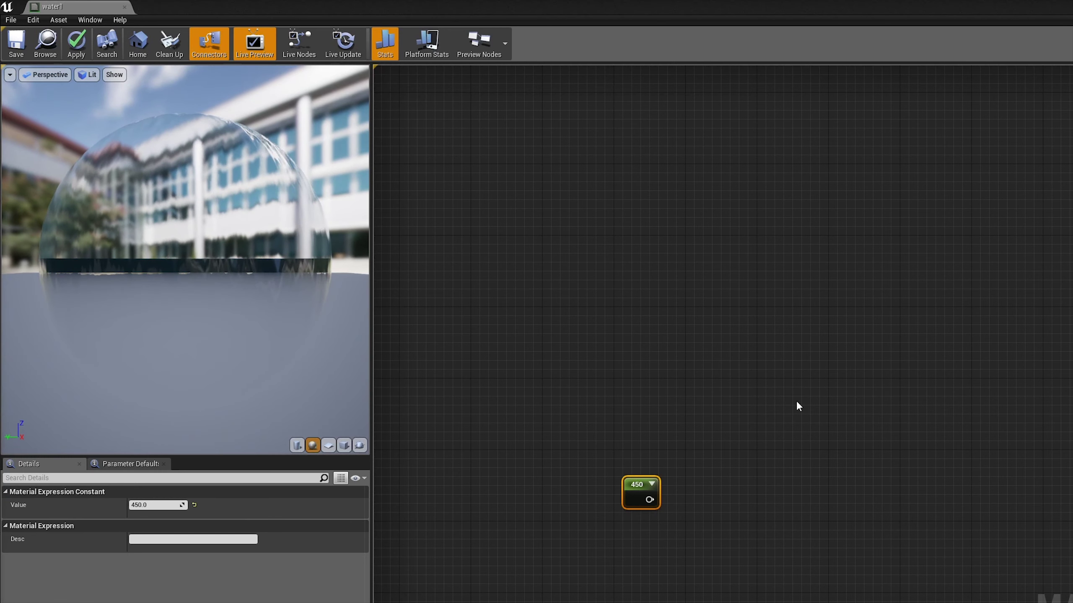
# Step: Add a second Constant node above the 450 constant
pyautogui.rightClick(679, 467)
pyautogui.write('pi')
pyautogui.press('Escape')
pyautogui.rightClick(702, 481)
pyautogui.write('const')
pyautogui.press('Return')
pyautogui.moveTo(682, 464); pyautogui.dragTo(639, 440)
pyautogui.rightClick(745, 453)
pyautogui.write('pi')
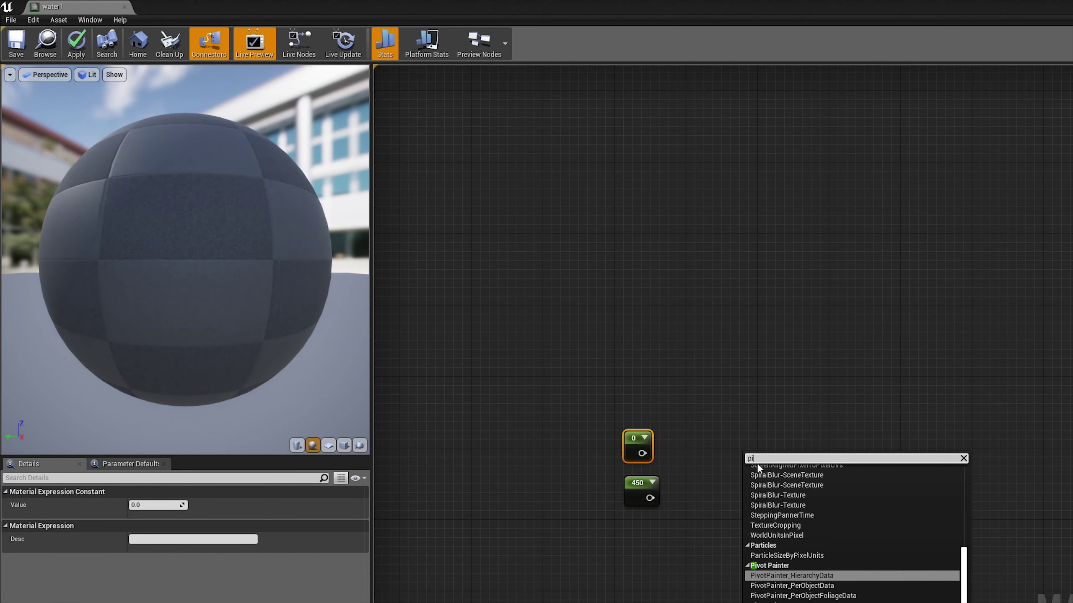
pyautogui.press('BackSpace')
pyautogui.press('BackSpace')
pyautogui.write('constant')
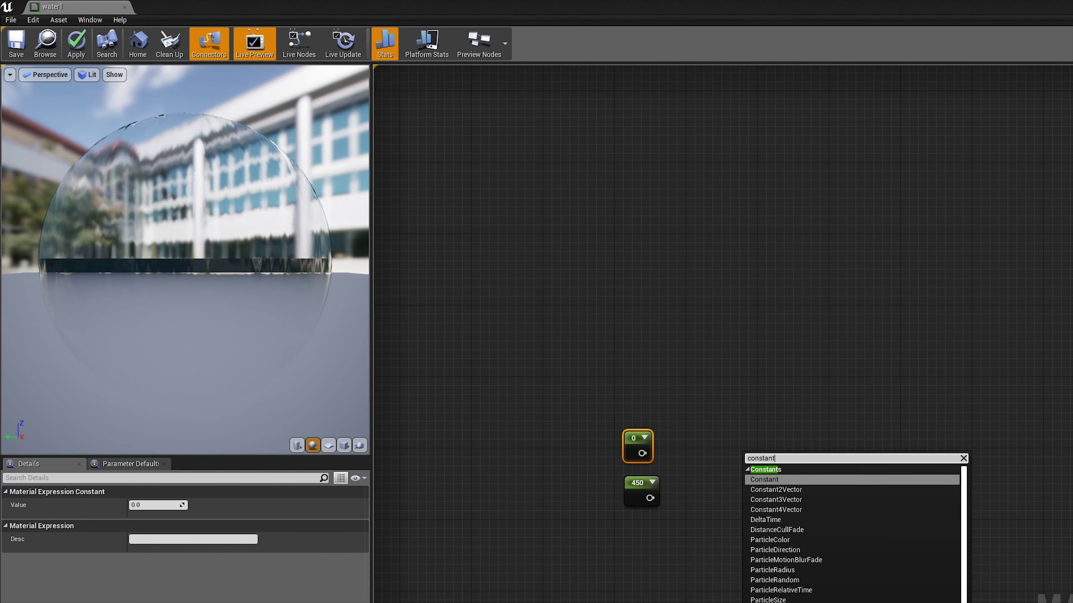
pyautogui.scroll(-3, 787, 595)
pyautogui.press('BackSpace')
pyautogui.press('BackSpace')
pyautogui.press('BackSpace')
pyautogui.press('Escape')
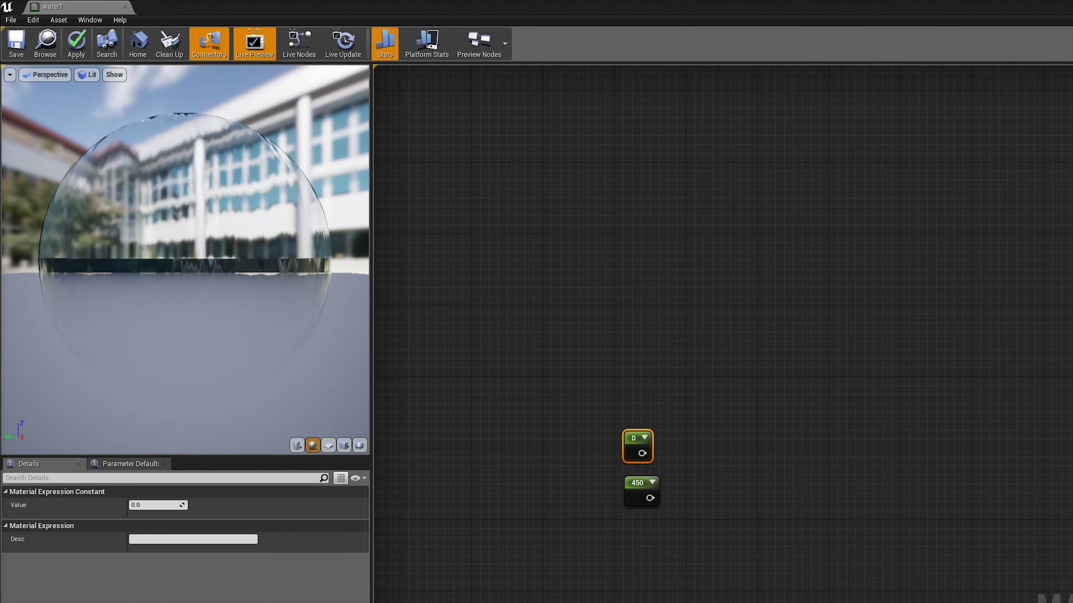
# Step: Add a Pi node with a Constant 2 as its multiplier, followed by a Divide node
pyautogui.rightClick(682, 400)
pyautogui.write('pi c')
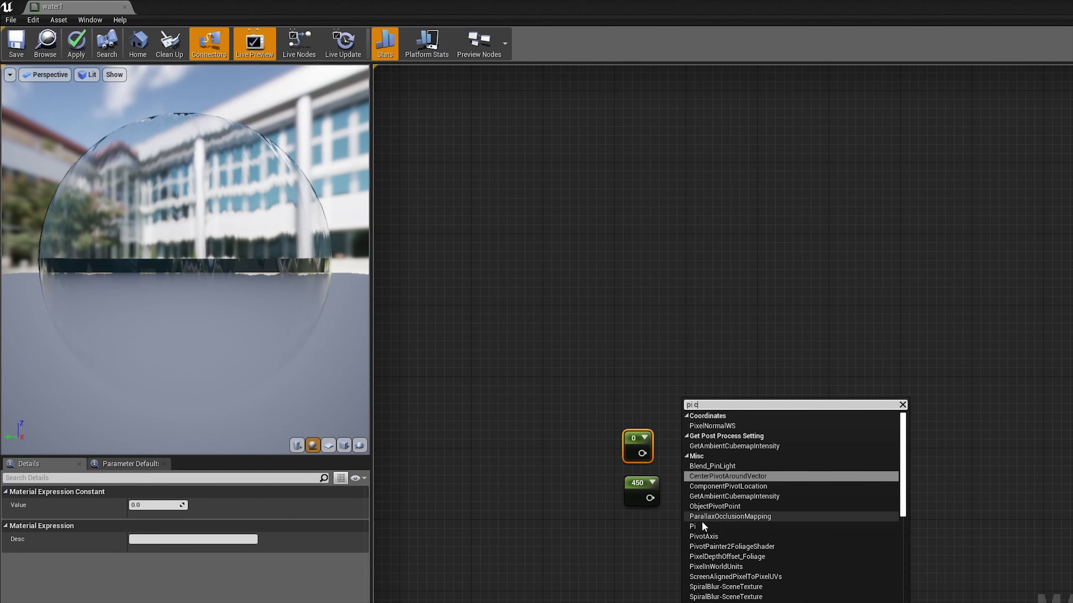
pyautogui.click(702, 526)
pyautogui.moveTo(649, 439)
pyautogui.mouseDown()
pyautogui.moveTo(712, 448)
pyautogui.moveTo(685, 461)
pyautogui.mouseUp()
pyautogui.click(574, 435)
pyautogui.write('2')
pyautogui.press('Return')
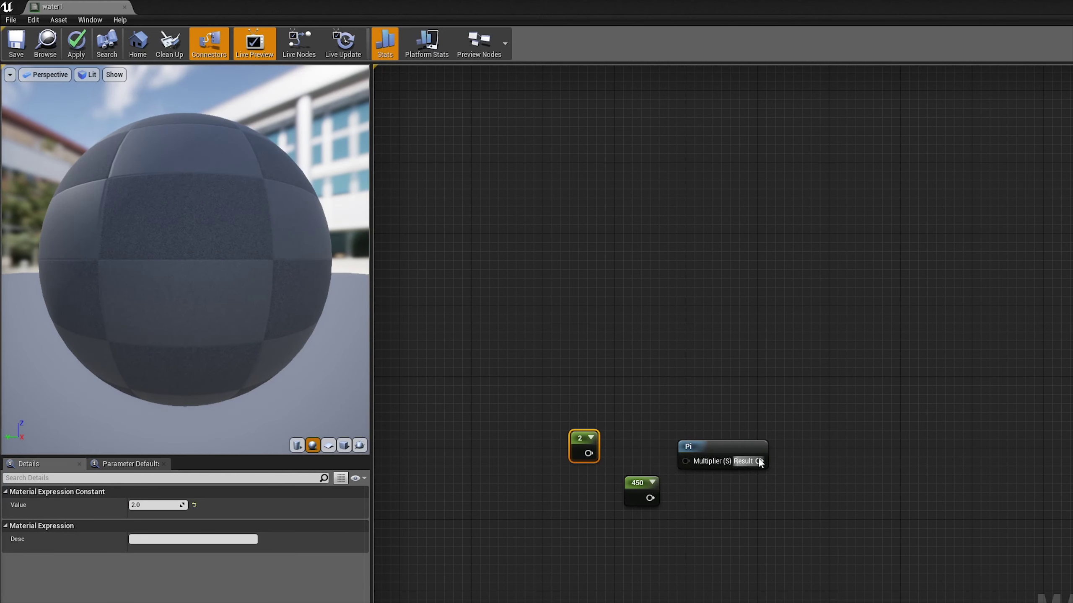
pyautogui.moveTo(759, 461); pyautogui.dragTo(813, 466)
pyautogui.click(844, 577)
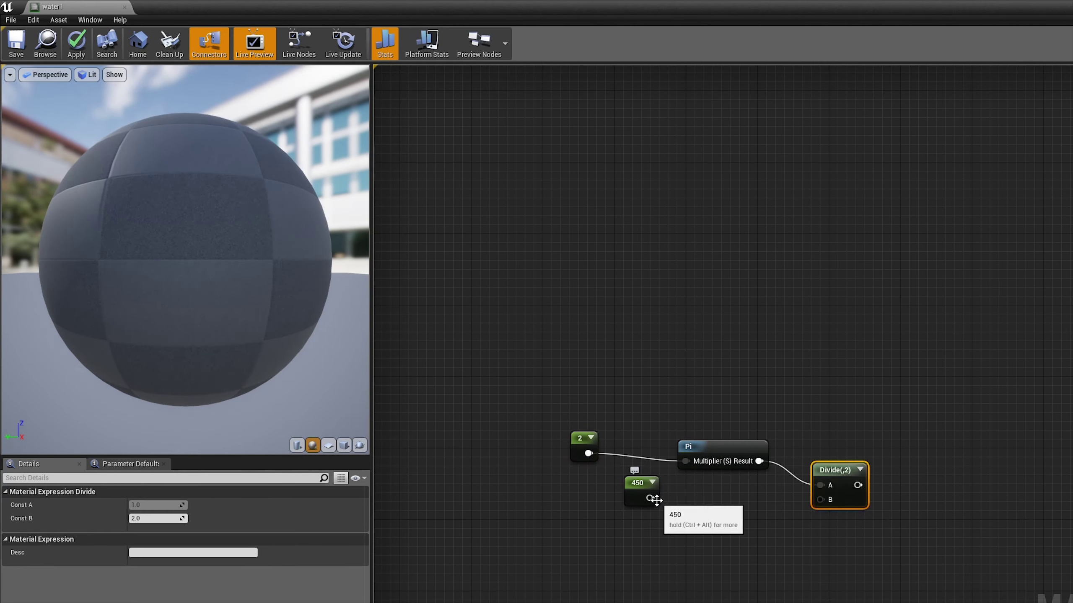
# Step: Divide by the 450 constant and multiply the result by a new 980 constant
pyautogui.moveTo(652, 500); pyautogui.dragTo(787, 509)
pyautogui.moveTo(847, 485); pyautogui.dragTo(899, 497)
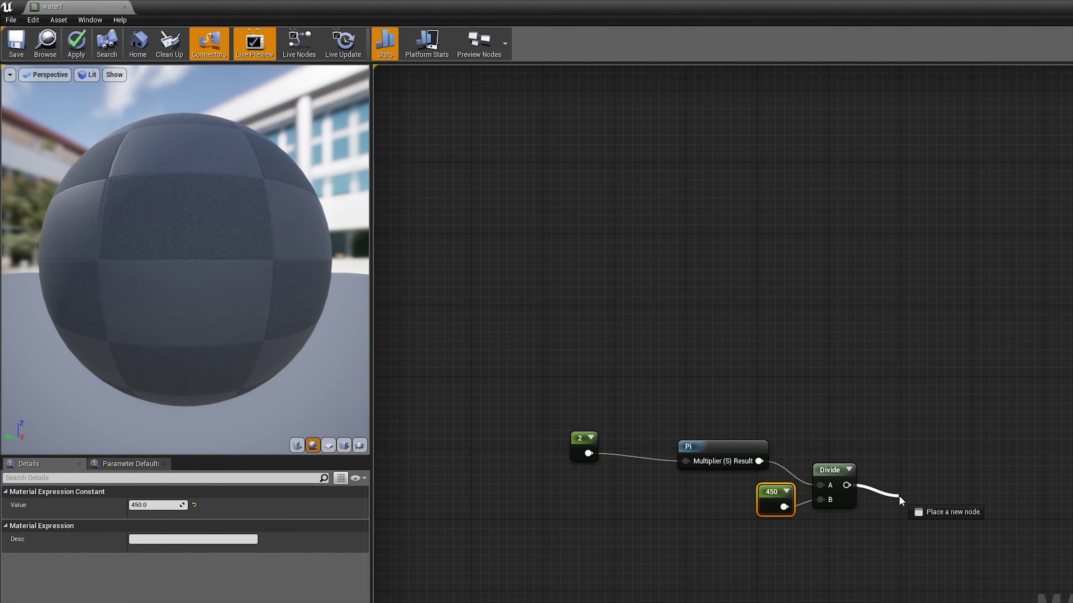
pyautogui.write('g')
pyautogui.press('Return')
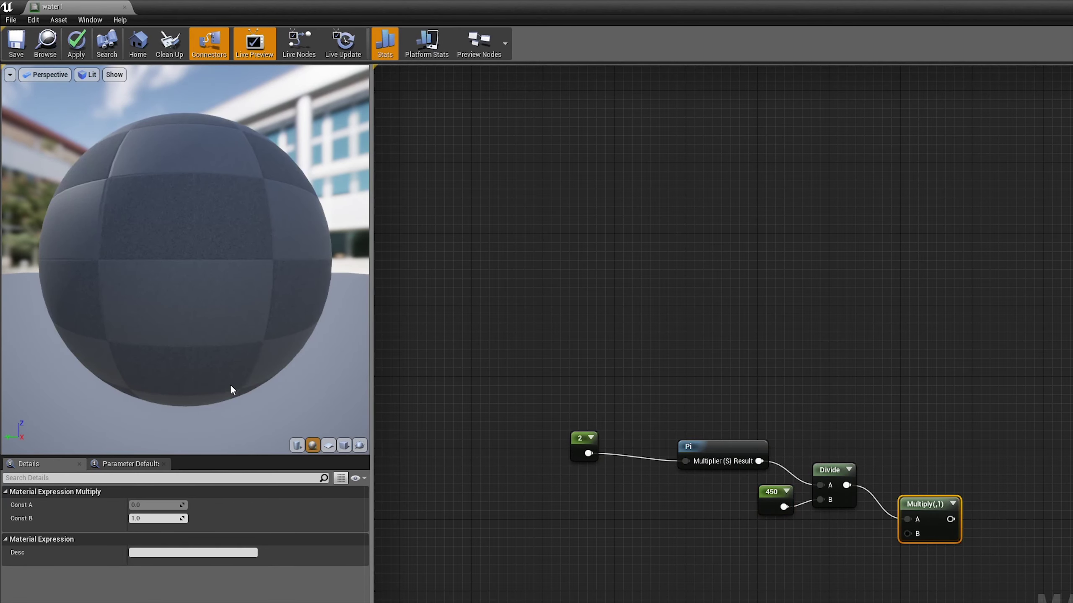
pyautogui.scroll(-2, 879, 462)
pyautogui.click(695, 434)
pyautogui.moveTo(535, 416); pyautogui.dragTo(618, 451)
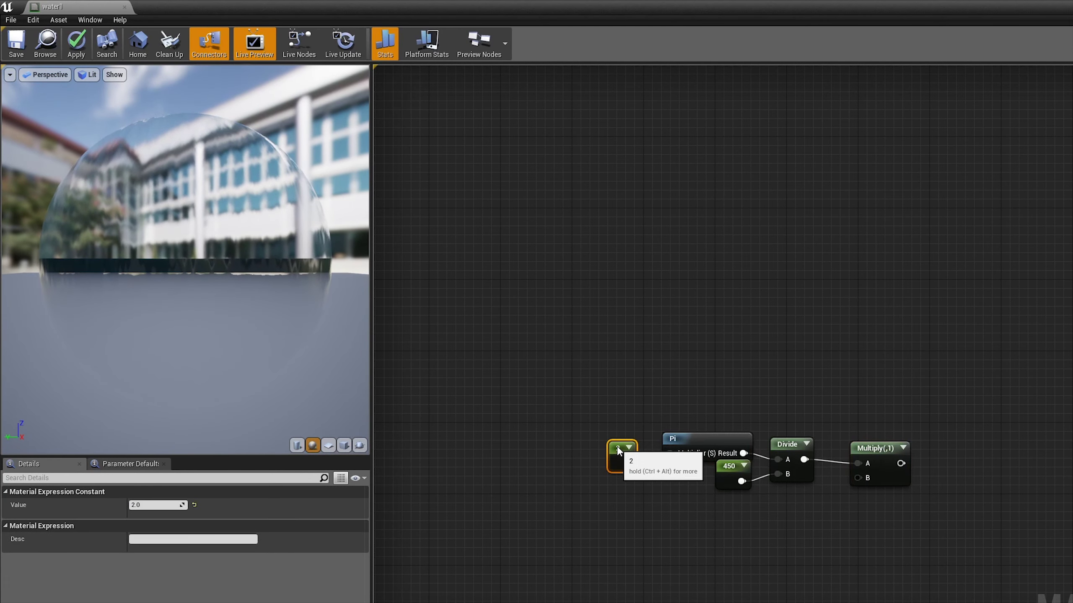
pyautogui.moveTo(858, 478); pyautogui.dragTo(820, 518)
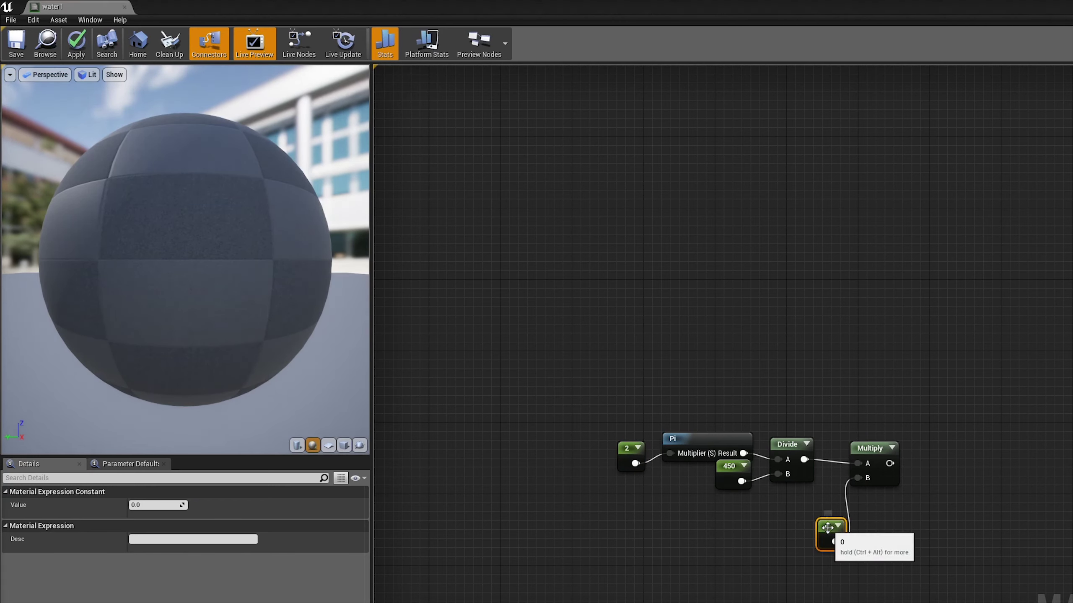
pyautogui.write('980')
pyautogui.press('Return')
pyautogui.moveTo(827, 529); pyautogui.dragTo(794, 504)
pyautogui.moveTo(869, 449)
pyautogui.mouseDown()
pyautogui.moveTo(859, 449)
pyautogui.moveTo(945, 485)
pyautogui.moveTo(982, 477)
pyautogui.moveTo(940, 556)
pyautogui.mouseUp()
# Step: Add a Sqrt node, then a Multiply by a Time node after it
pyautogui.write('sqrt')
pyautogui.press('Return')
pyautogui.write('multiply')
pyautogui.press('Return')
pyautogui.write('time')
pyautogui.press('Return')
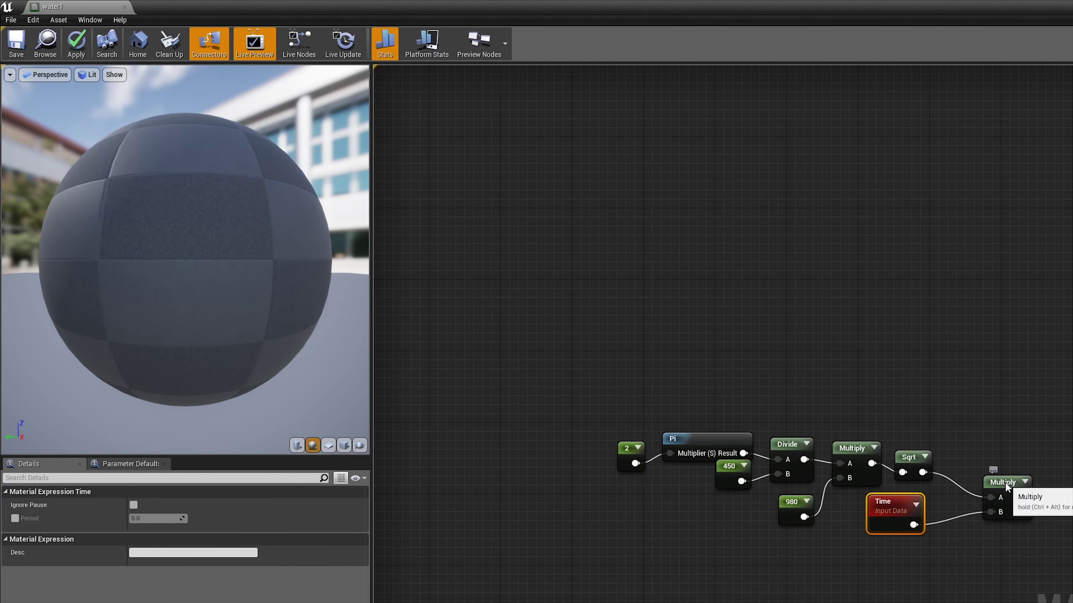
pyautogui.moveTo(994, 477); pyautogui.dragTo(961, 443)
pyautogui.rightClick(930, 576)
# Step: Add an Absolute World Position node with material shader offsets excluded
pyautogui.write('absolute')
pyautogui.press('Return')
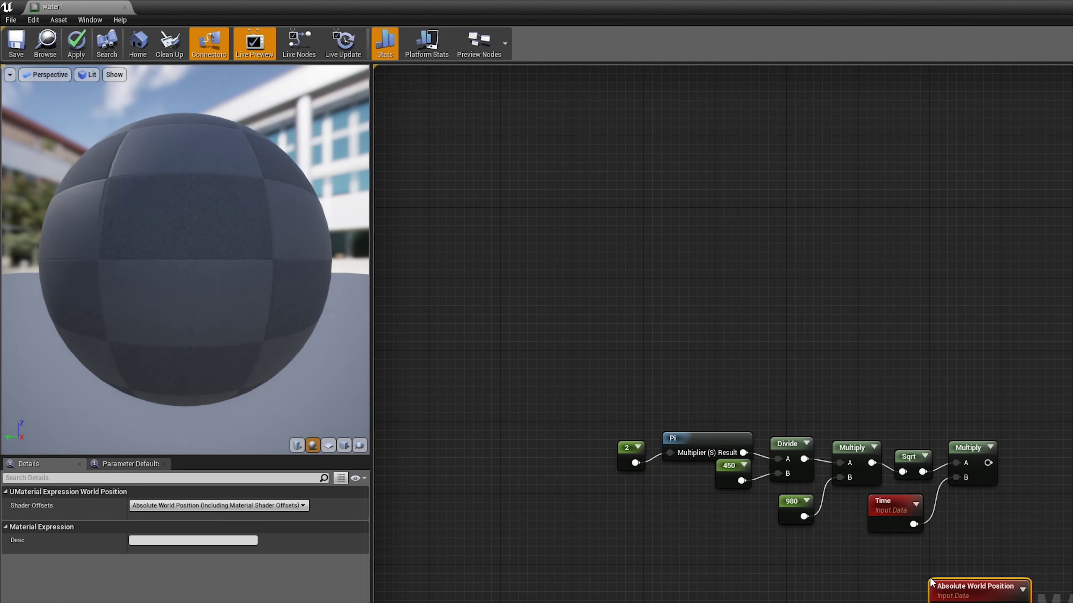
pyautogui.moveTo(971, 590); pyautogui.dragTo(793, 317)
pyautogui.click(204, 509)
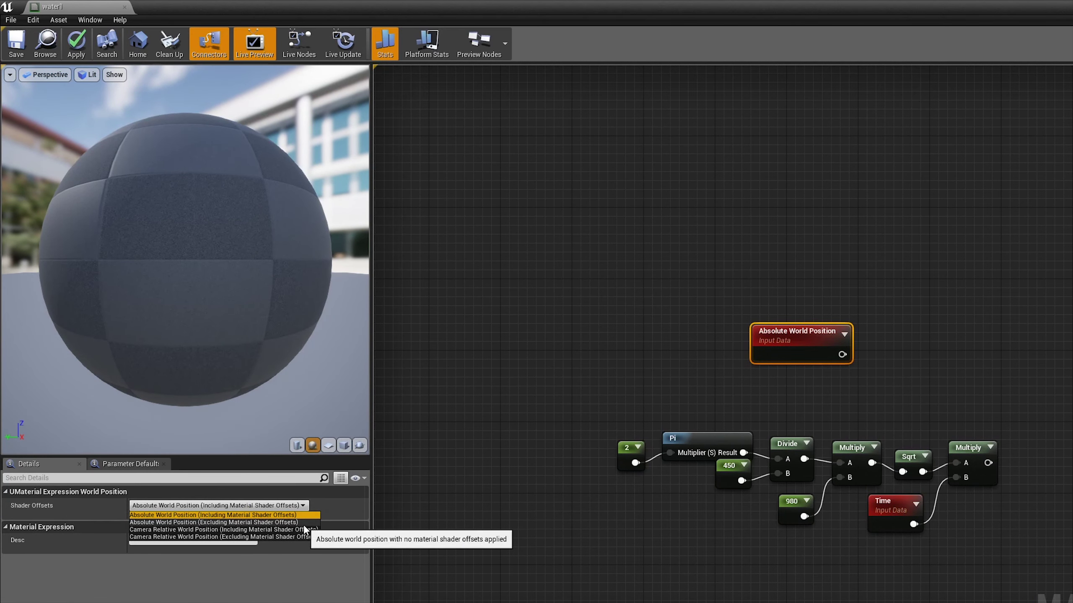
pyautogui.click(317, 516)
pyautogui.click(217, 506)
pyautogui.click(215, 522)
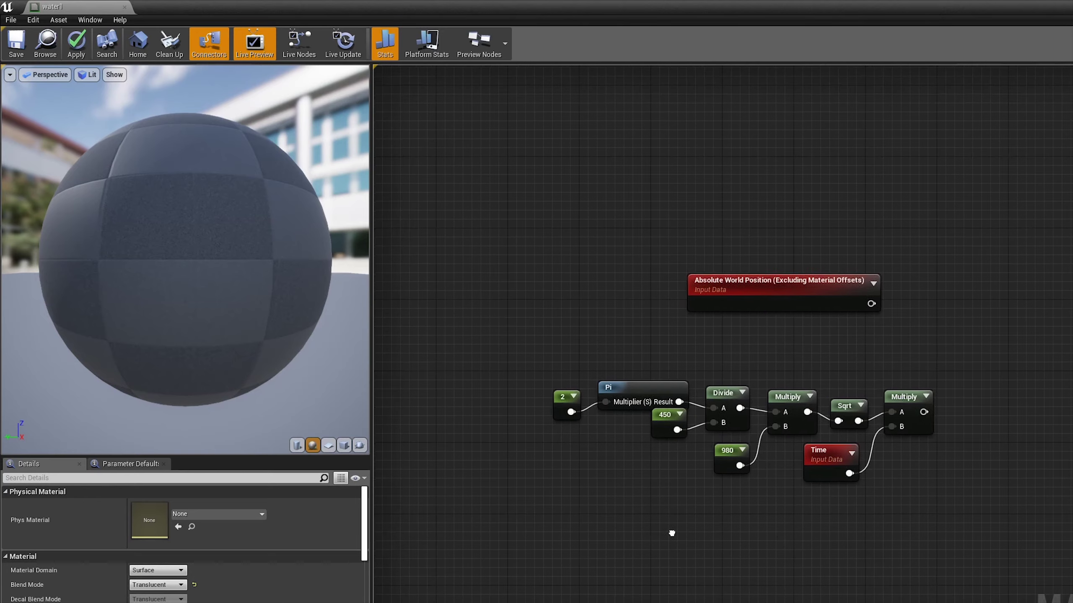
# Step: Add a Constant3Vector set to the red 1,0,0 direction near the position node
pyautogui.moveTo(670, 531); pyautogui.dragTo(512, 549, button='right')
pyautogui.rightClick(868, 444)
pyautogui.write('constant')
pyautogui.press('Return')
pyautogui.press('Delete')
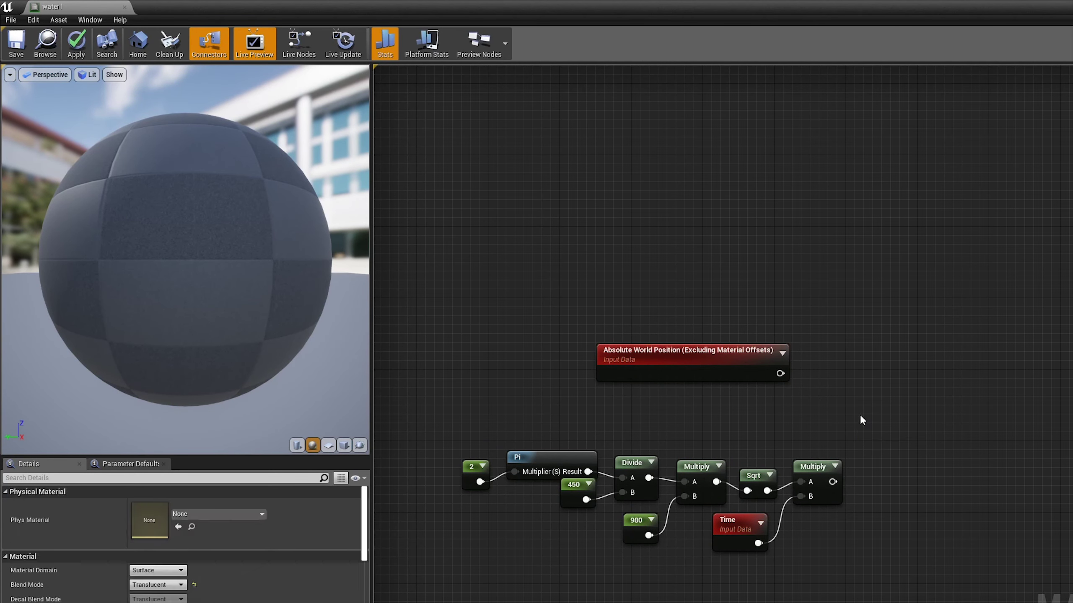
pyautogui.rightClick(879, 379)
pyautogui.write('con')
pyautogui.press('Down')
pyautogui.press('Return')
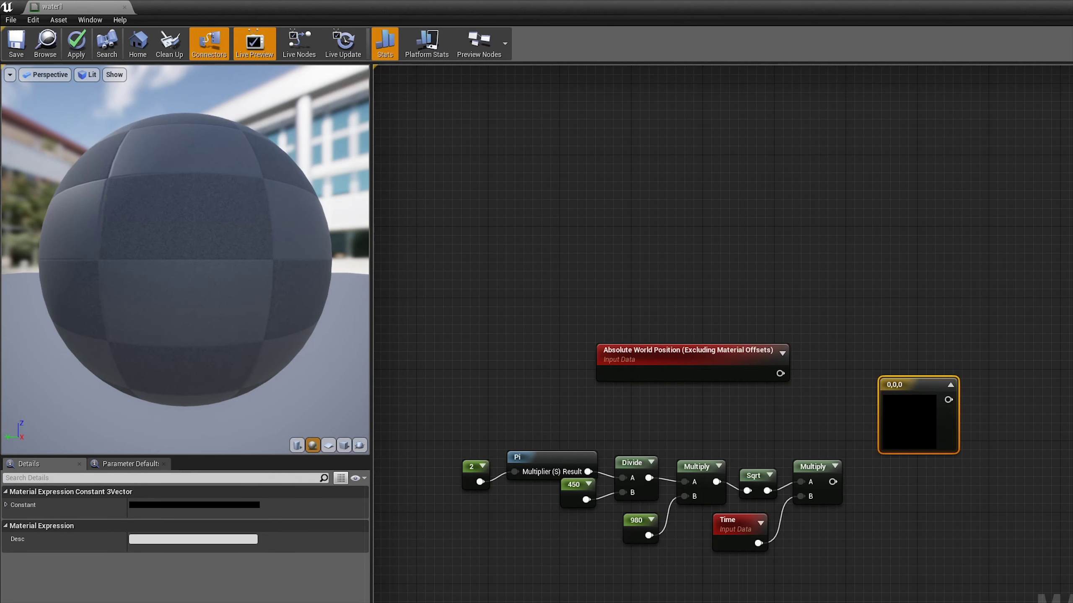
pyautogui.moveTo(912, 385); pyautogui.dragTo(870, 368)
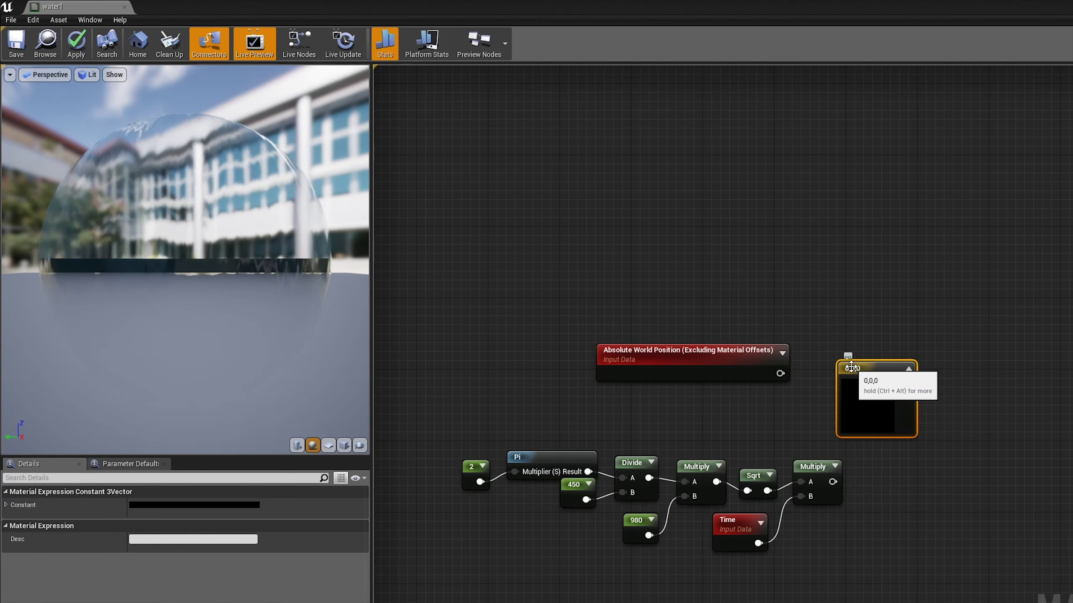
pyautogui.doubleClick(858, 372)
pyautogui.click(893, 536)
pyautogui.write('1')
pyautogui.press('Return')
# Step: Line up the 2, Pi, 450, Divide, Multiply, Sqrt, Time and 980 wave nodes in a row below
pyautogui.moveTo(866, 401); pyautogui.dragTo(837, 412, button='right')
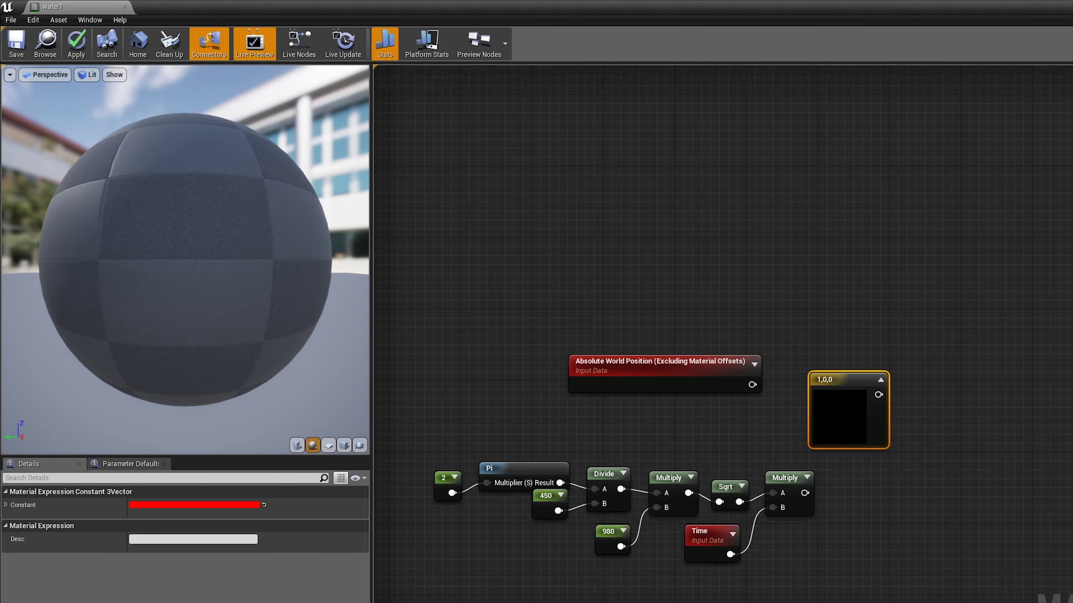
pyautogui.moveTo(700, 403); pyautogui.dragTo(748, 404, button='right')
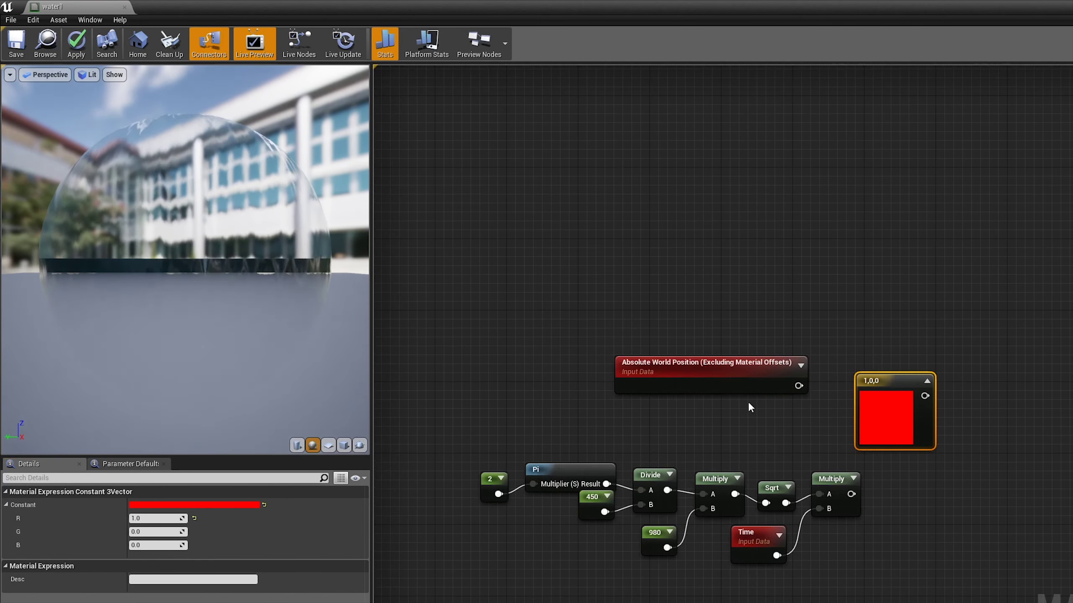
pyautogui.moveTo(676, 372); pyautogui.dragTo(549, 417)
pyautogui.click(509, 477)
pyautogui.moveTo(585, 501); pyautogui.dragTo(586, 510)
pyautogui.moveTo(651, 475); pyautogui.dragTo(640, 469)
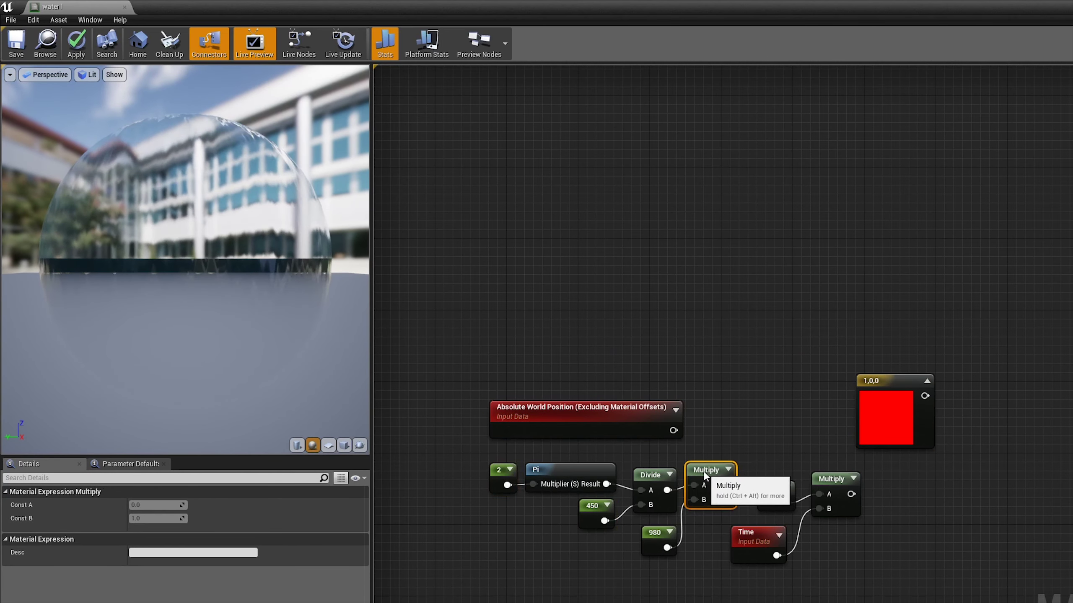
pyautogui.moveTo(713, 478); pyautogui.dragTo(696, 470)
pyautogui.moveTo(765, 496); pyautogui.dragTo(739, 477)
pyautogui.moveTo(834, 479); pyautogui.dragTo(798, 470)
pyautogui.moveTo(756, 533); pyautogui.dragTo(739, 524)
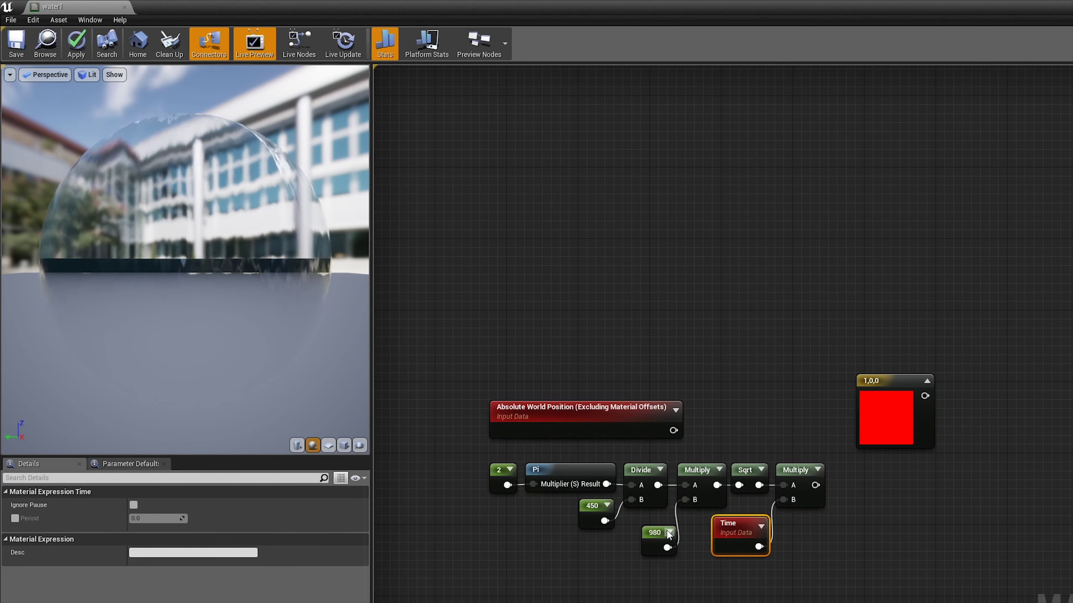
pyautogui.moveTo(656, 533); pyautogui.dragTo(648, 523)
pyautogui.moveTo(814, 570); pyautogui.dragTo(484, 460)
pyautogui.moveTo(580, 469); pyautogui.dragTo(580, 514)
# Step: Normalize the 1,0,0 vector and multiply it by the Divide result (2·Pi/450)
pyautogui.moveTo(886, 382)
pyautogui.mouseDown()
pyautogui.moveTo(770, 409)
pyautogui.moveTo(871, 423)
pyautogui.mouseUp()
pyautogui.press('Return')
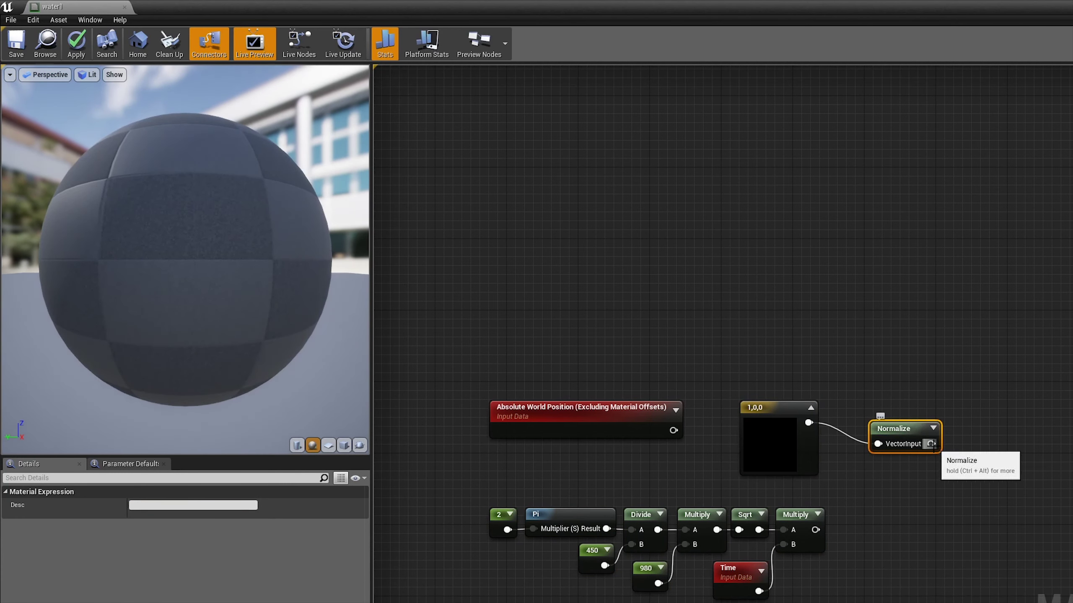
pyautogui.moveTo(930, 444); pyautogui.dragTo(983, 476)
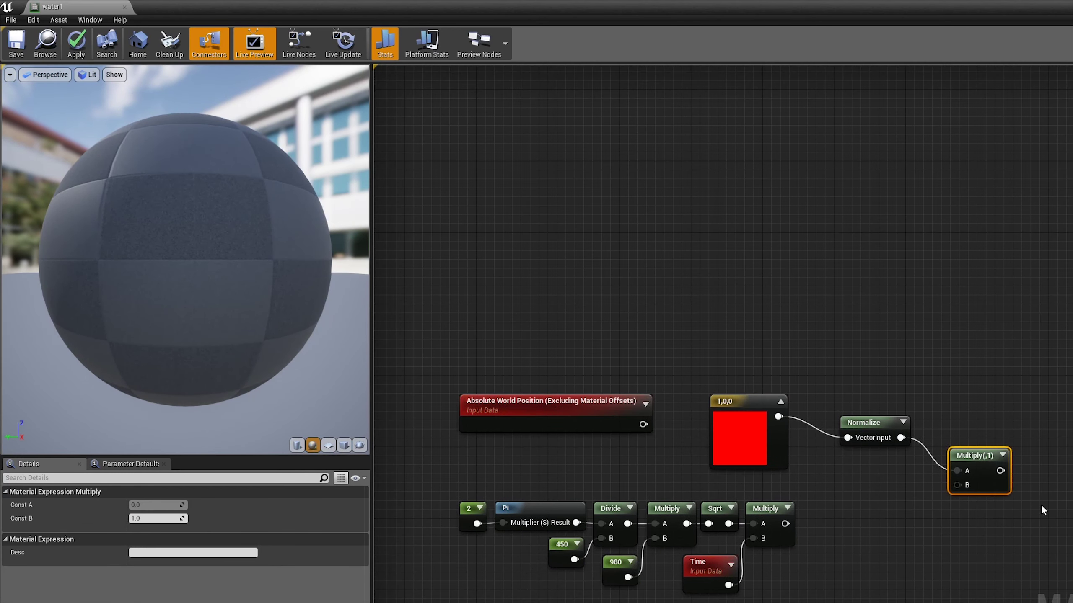
pyautogui.moveTo(1041, 505); pyautogui.dragTo(481, 393)
pyautogui.moveTo(967, 456); pyautogui.dragTo(661, 367)
pyautogui.click(646, 451)
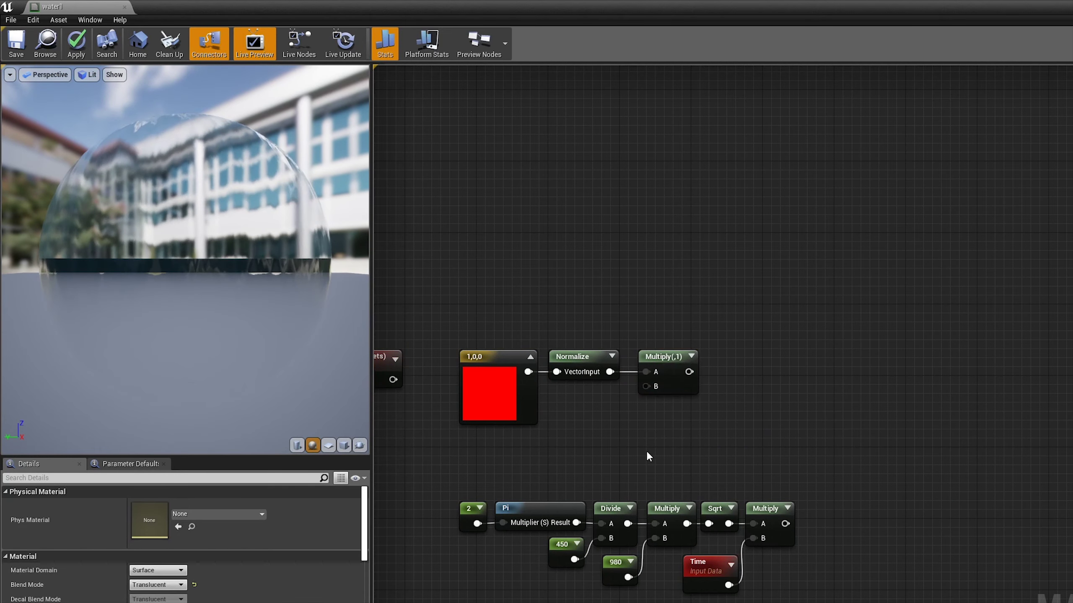
pyautogui.moveTo(627, 523); pyautogui.dragTo(681, 457)
pyautogui.moveTo(487, 352)
pyautogui.mouseDown()
pyautogui.moveTo(523, 424)
pyautogui.moveTo(486, 416)
pyautogui.mouseUp()
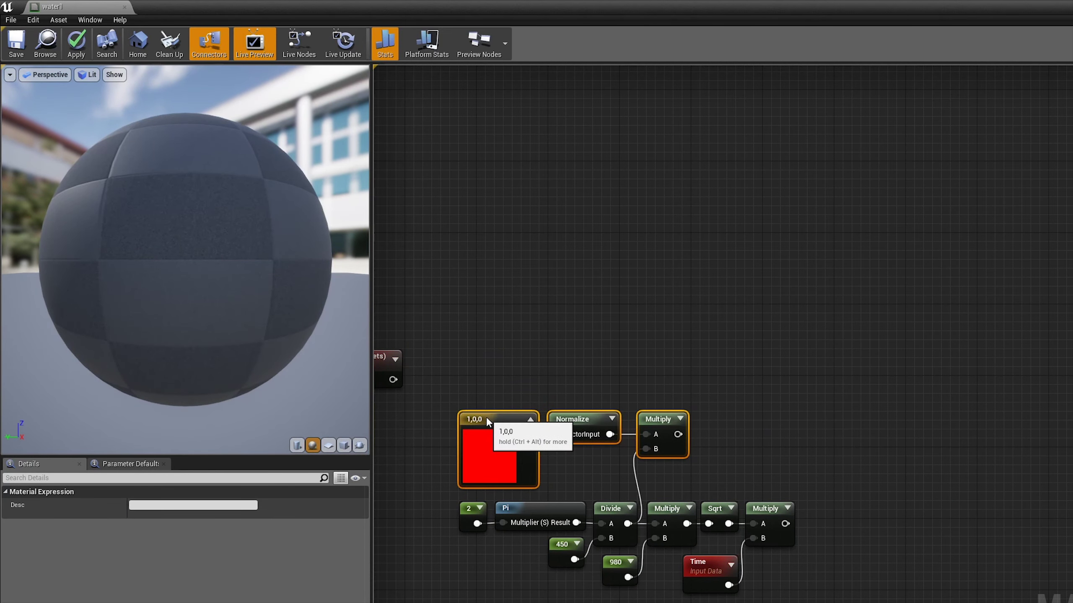
pyautogui.click(486, 416)
pyautogui.moveTo(486, 417); pyautogui.dragTo(576, 396, button='right')
# Step: Dot Absolute World Position with the scaled, normalized direction vector
pyautogui.moveTo(440, 344)
pyautogui.mouseDown()
pyautogui.moveTo(665, 335)
pyautogui.moveTo(755, 347)
pyautogui.moveTo(813, 393)
pyautogui.mouseUp()
pyautogui.press('Return')
pyautogui.moveTo(612, 327); pyautogui.dragTo(667, 346)
pyautogui.moveTo(767, 414); pyautogui.dragTo(895, 407)
# Step: Subtract the Sqrt·Time product from the Dot result and align the Subtract node
pyautogui.write('subtract')
pyautogui.press('Return')
pyautogui.moveTo(921, 422); pyautogui.dragTo(888, 452, button='right')
pyautogui.moveTo(841, 534); pyautogui.dragTo(865, 469)
pyautogui.moveTo(516, 346); pyautogui.dragTo(516, 345)
pyautogui.moveTo(649, 423); pyautogui.dragTo(675, 426)
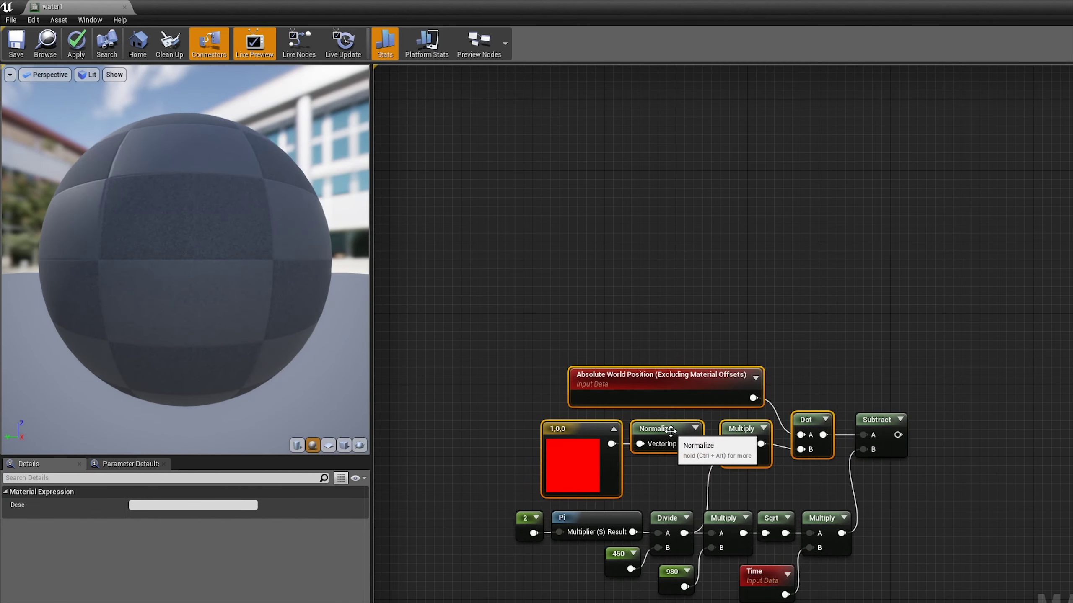
pyautogui.keyDown('ctrl'); pyautogui.click(879, 428); pyautogui.keyUp('ctrl')
pyautogui.moveTo(879, 428); pyautogui.dragTo(898, 430)
pyautogui.click(929, 507)
pyautogui.moveTo(929, 507); pyautogui.dragTo(722, 449, button='right')
# Step: Add a Cosine after Subtract with period 6.28315
pyautogui.moveTo(709, 385); pyautogui.dragTo(767, 390)
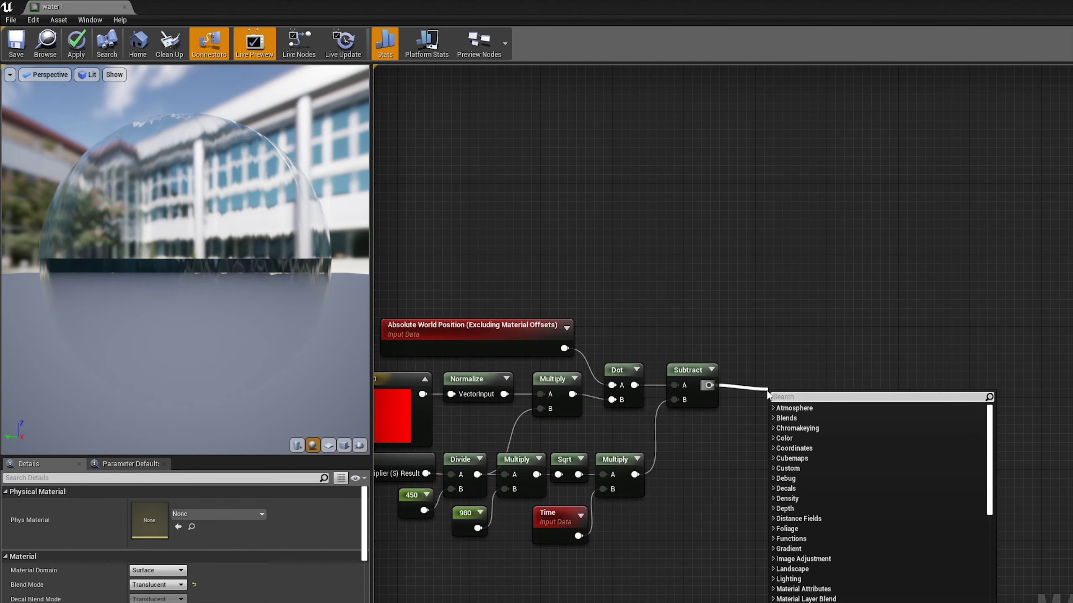
pyautogui.press('Return')
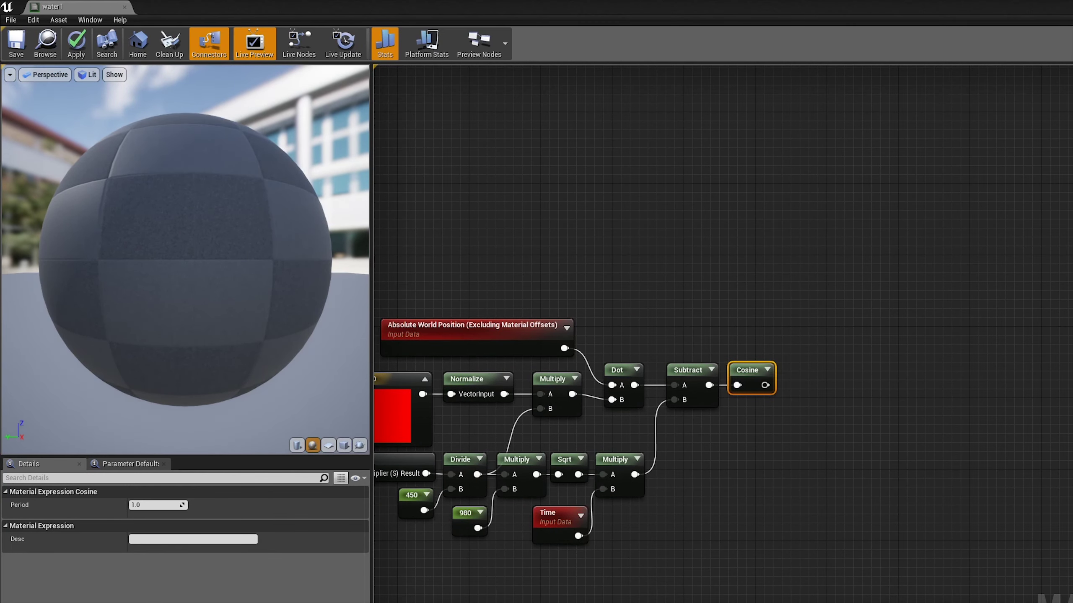
pyautogui.click(151, 507)
pyautogui.write('6.28315')
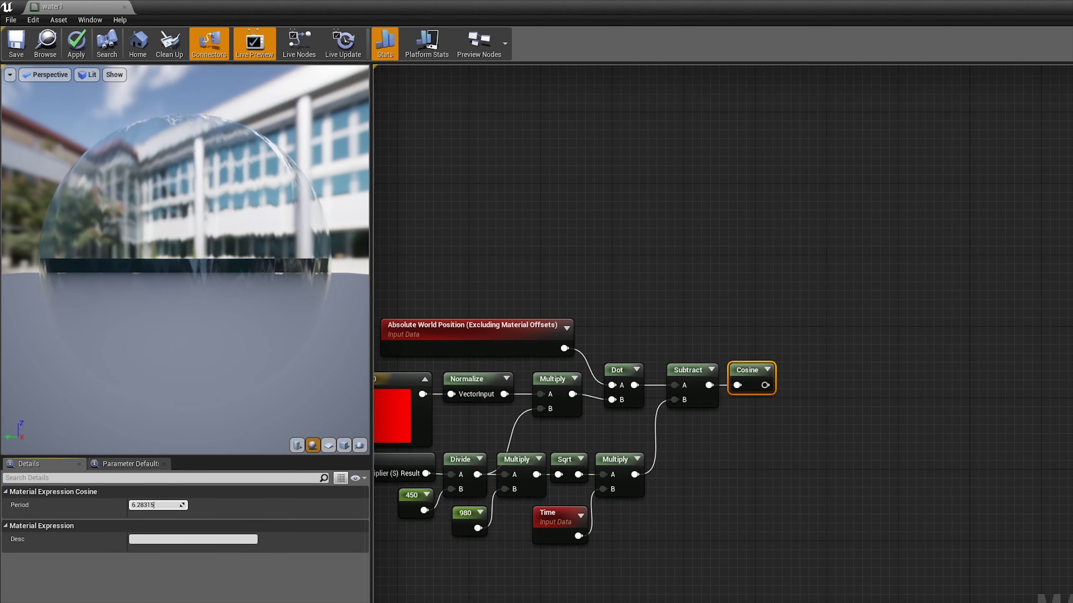
pyautogui.press('Return')
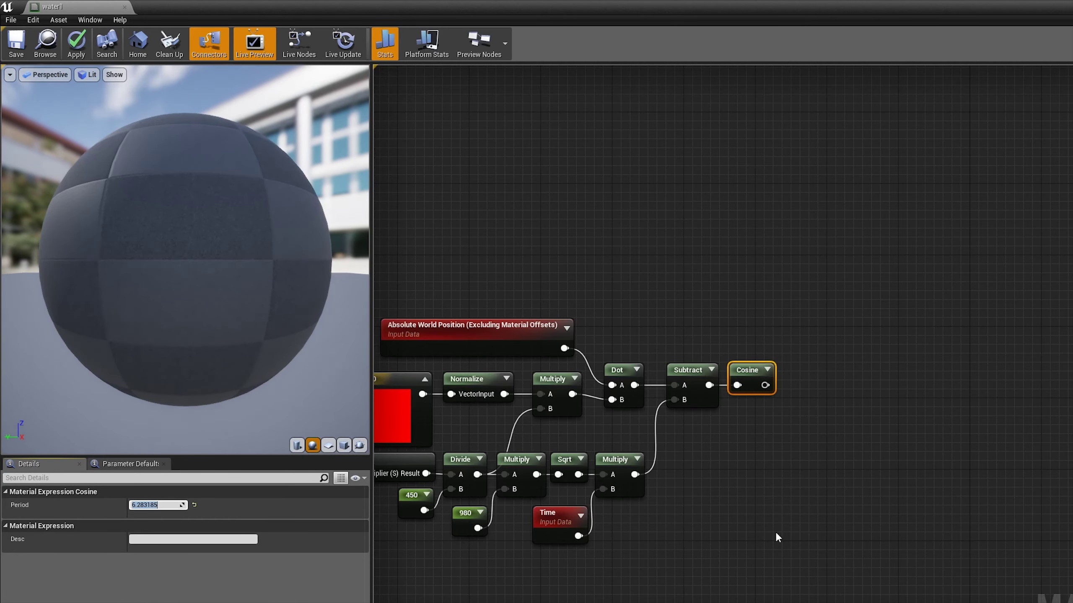
pyautogui.click(779, 537)
pyautogui.moveTo(778, 537); pyautogui.dragTo(898, 519, button='right')
# Step: Multiply the Cosine by a Constant3Vector set to blue 0,0,1
pyautogui.moveTo(892, 391)
pyautogui.mouseDown()
pyautogui.moveTo(938, 397)
pyautogui.moveTo(898, 440)
pyautogui.mouseUp()
pyautogui.write('multiply')
pyautogui.press('Return')
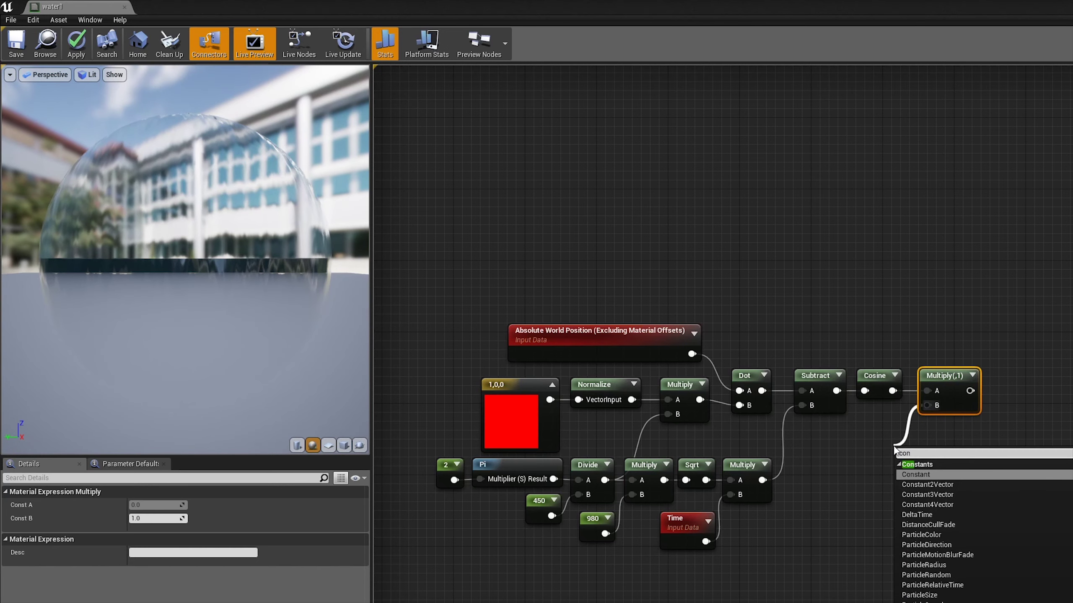
pyautogui.click(908, 461)
pyautogui.click(148, 545)
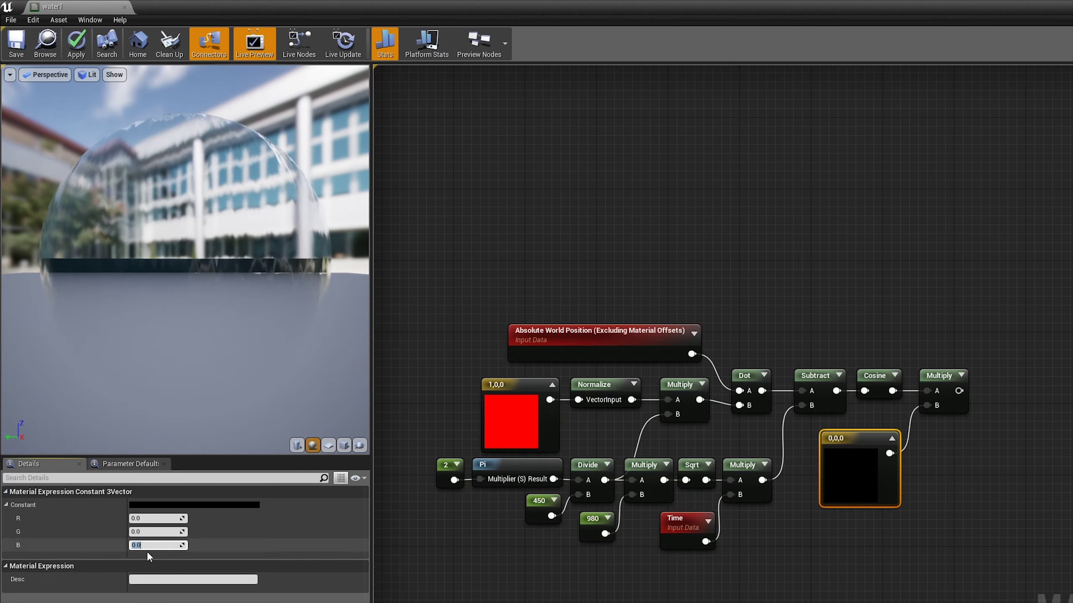
pyautogui.write('1')
pyautogui.press('Return')
# Step: Multiply that result by a Constant 2
pyautogui.moveTo(964, 392)
pyautogui.mouseDown()
pyautogui.moveTo(1025, 402)
pyautogui.moveTo(1000, 492)
pyautogui.mouseUp()
pyautogui.press('Return')
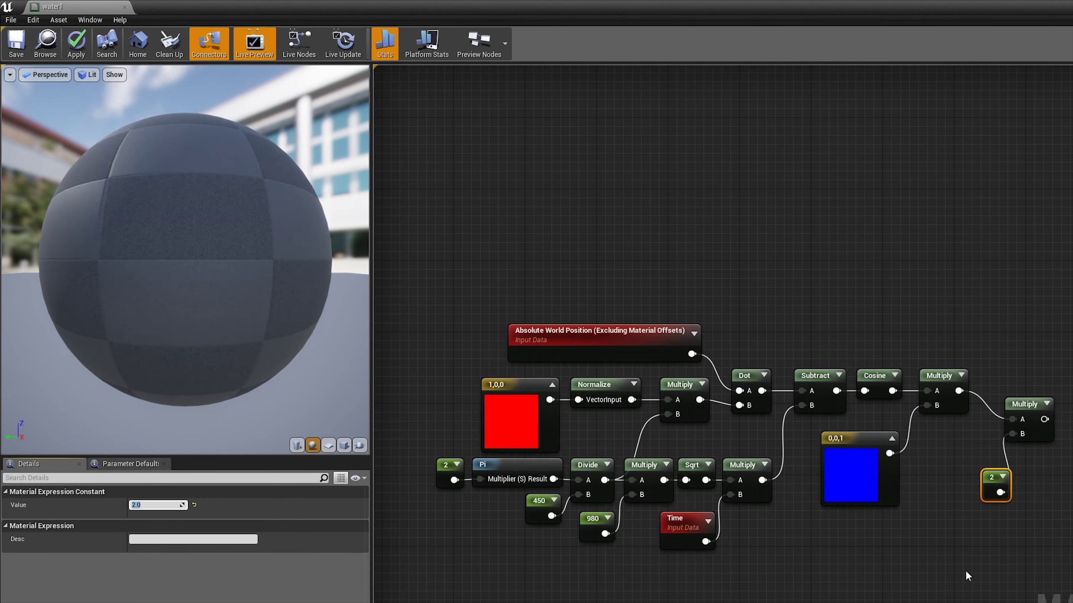
pyautogui.click(1021, 404)
pyautogui.click(961, 450)
# Step: Move the wave node group near the water1 output and wire the last Multiply into World Displacement
pyautogui.scroll(-5, 968, 445)
pyautogui.moveTo(917, 412); pyautogui.dragTo(664, 268)
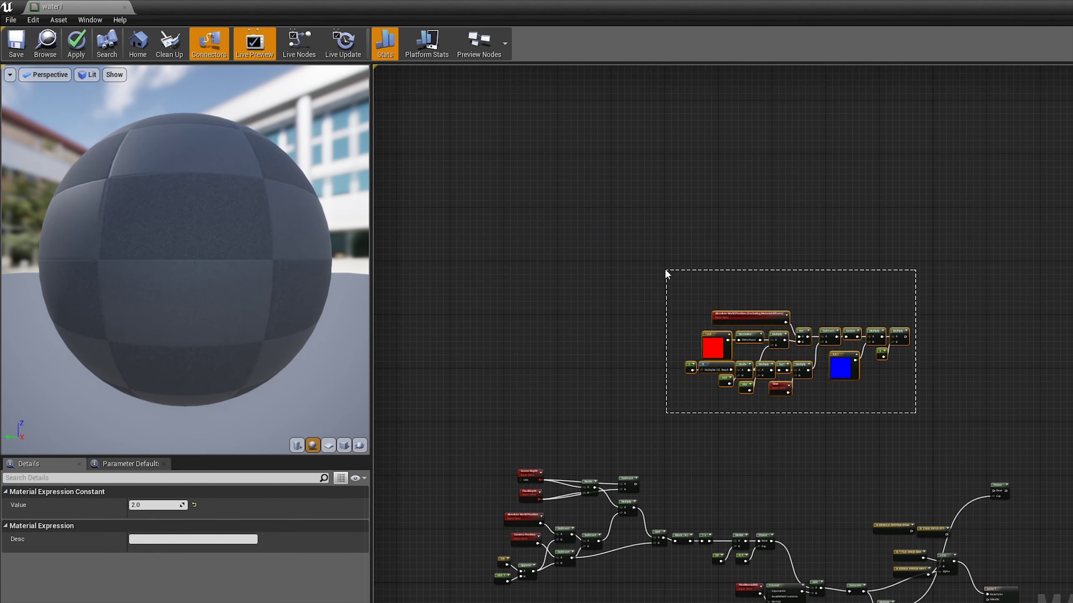
pyautogui.moveTo(742, 317); pyautogui.dragTo(722, 422)
pyautogui.scroll(4, 907, 528)
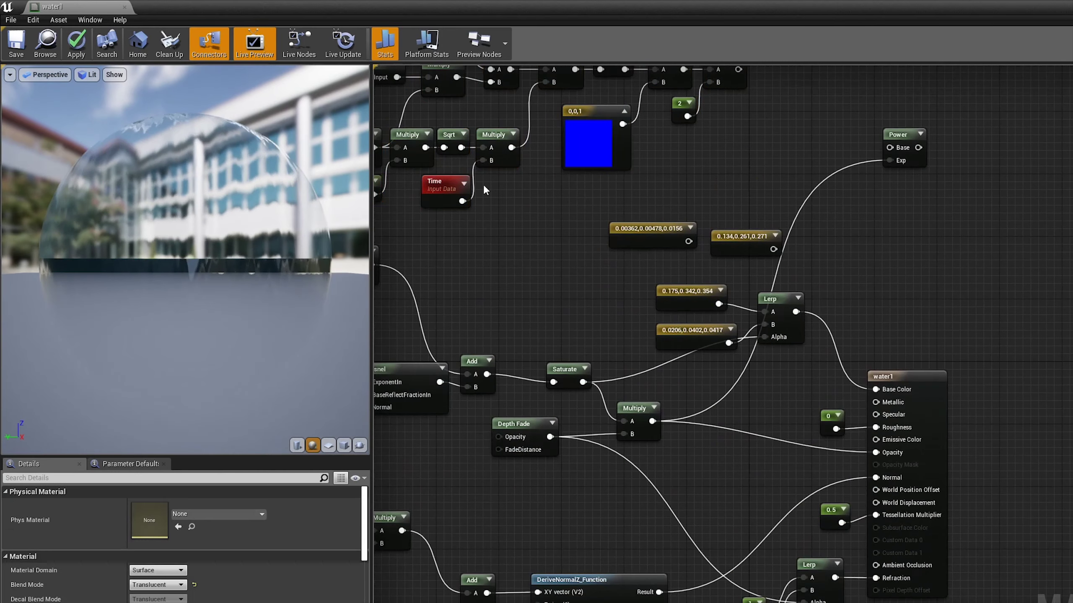
pyautogui.moveTo(738, 69); pyautogui.dragTo(877, 507)
pyautogui.scroll(-5, 877, 507)
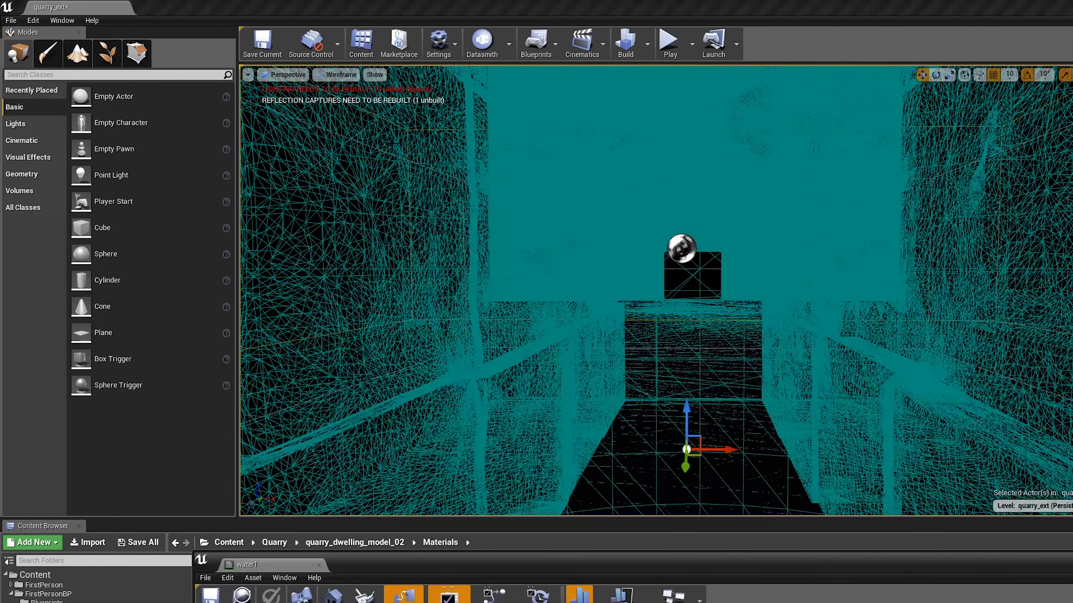
# Step: Switch the quarry_ext viewport from Wireframe to Lit and look down the water channel at the ripples
pyautogui.click(336, 74)
pyautogui.click(339, 97)
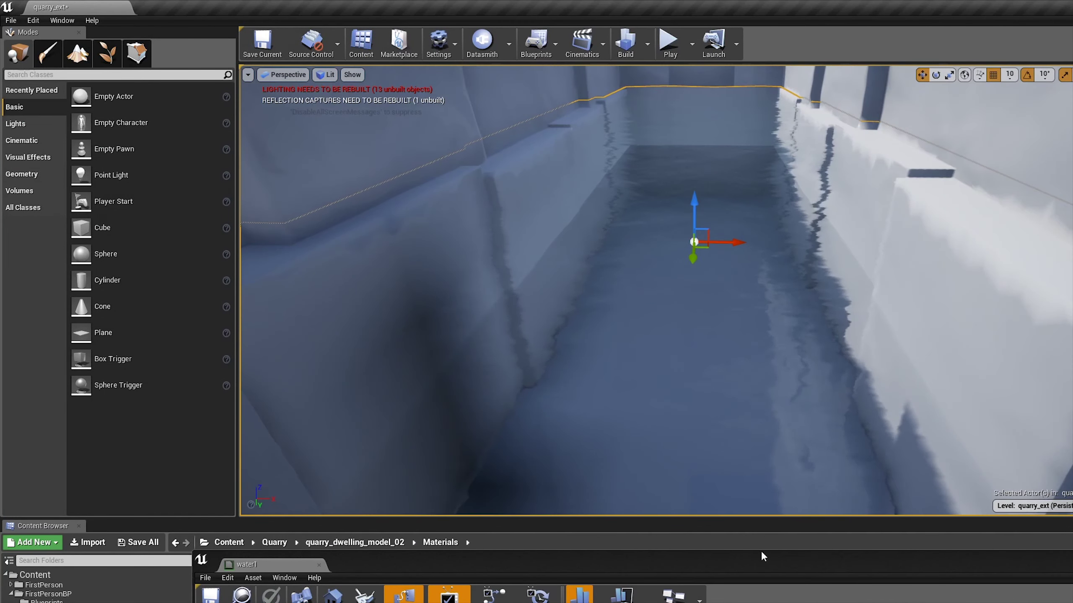
pyautogui.moveTo(473, 587); pyautogui.dragTo(524, 421)
pyautogui.moveTo(598, 305)
pyautogui.mouseDown(button='right')
pyautogui.moveTo(598, 253)
pyautogui.moveTo(616, 378)
pyautogui.moveTo(616, 367)
pyautogui.mouseUp(button='right')
pyautogui.moveTo(563, 581); pyautogui.dragTo(553, 558)
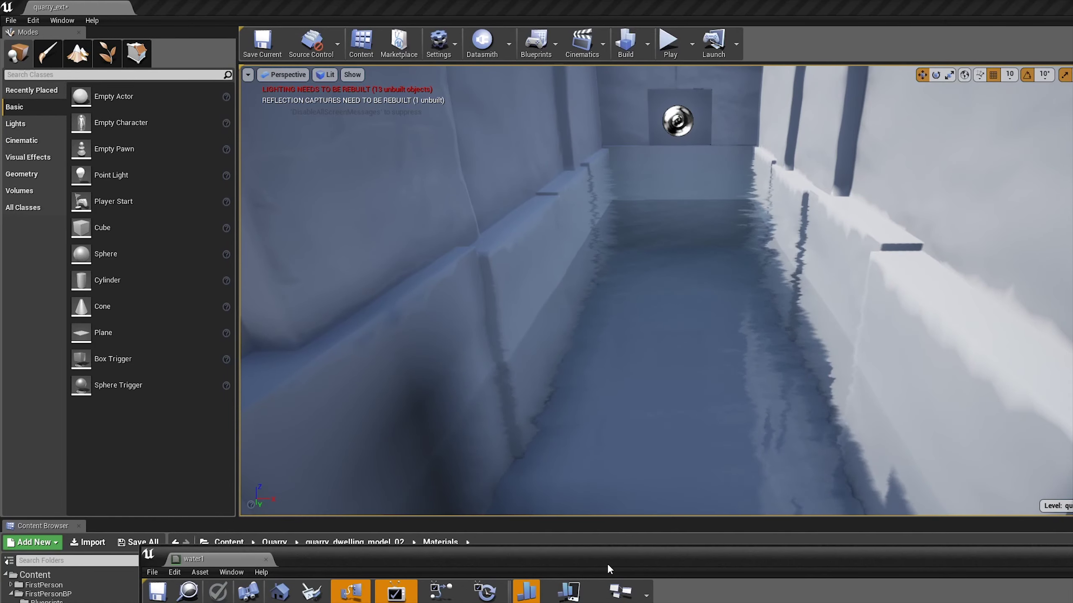
# Step: Try setting the 2 amplitude constant to 1, then undo back to 2
pyautogui.doubleClick(607, 563)
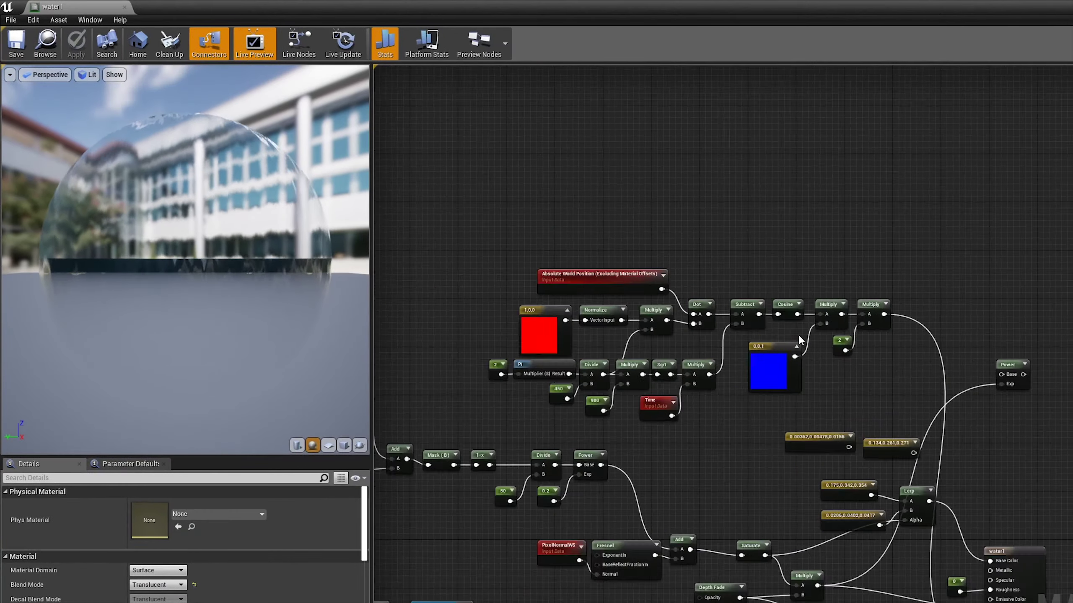
pyautogui.scroll(2, 798, 334)
pyautogui.click(857, 338)
pyautogui.click(144, 506)
pyautogui.write('1')
pyautogui.press('Return')
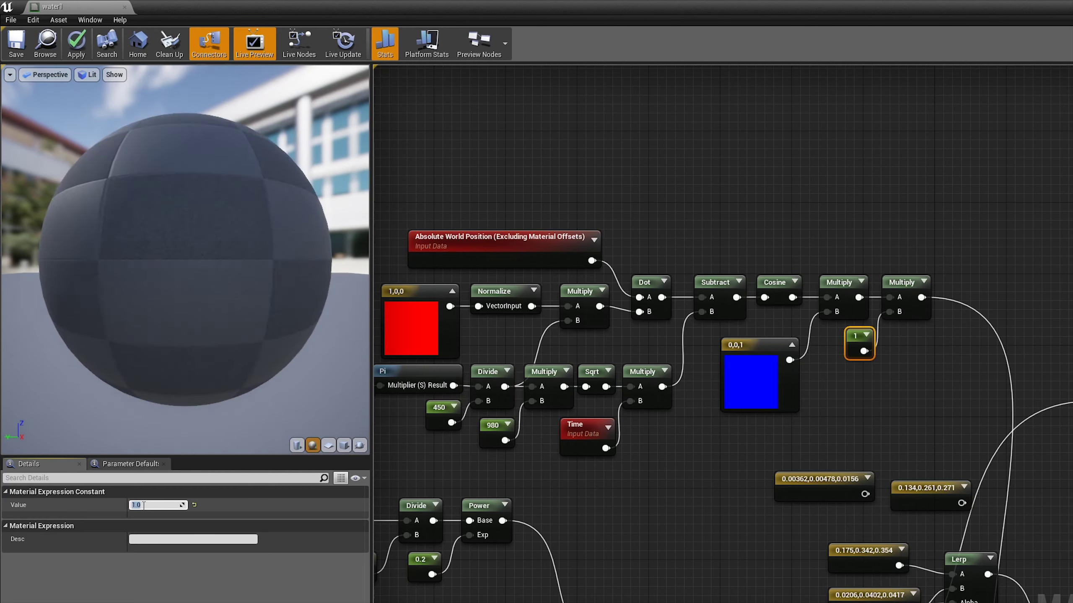
pyautogui.hotkey('ctrl', 'z')
# Step: Change the 450 wavelength constant to 100 and apply the material
pyautogui.moveTo(557, 473); pyautogui.dragTo(696, 499, button='right')
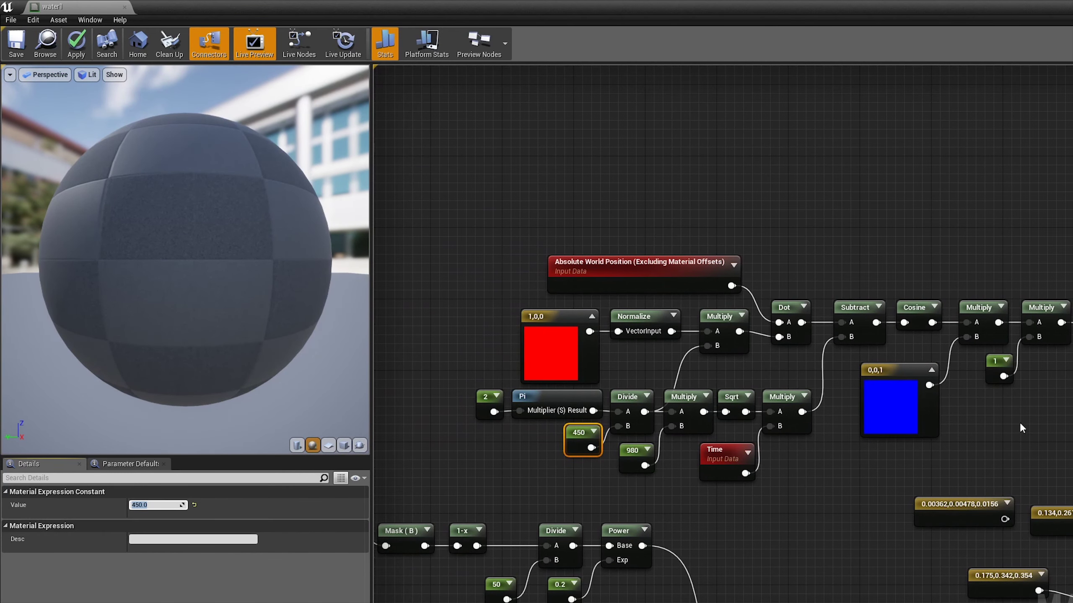
pyautogui.click(1006, 430)
pyautogui.click(580, 439)
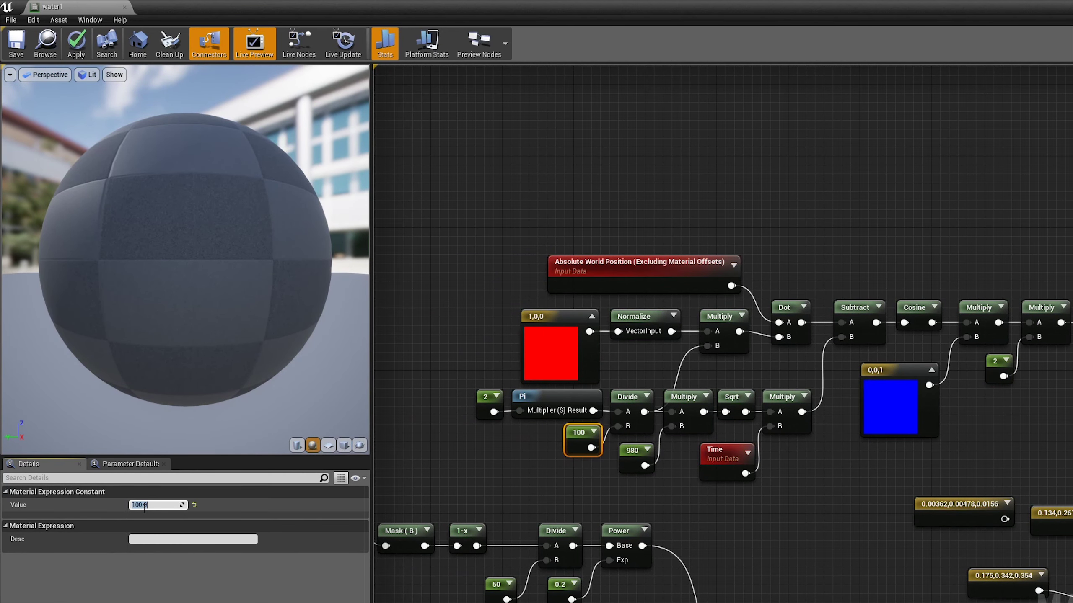
pyautogui.click(16, 42)
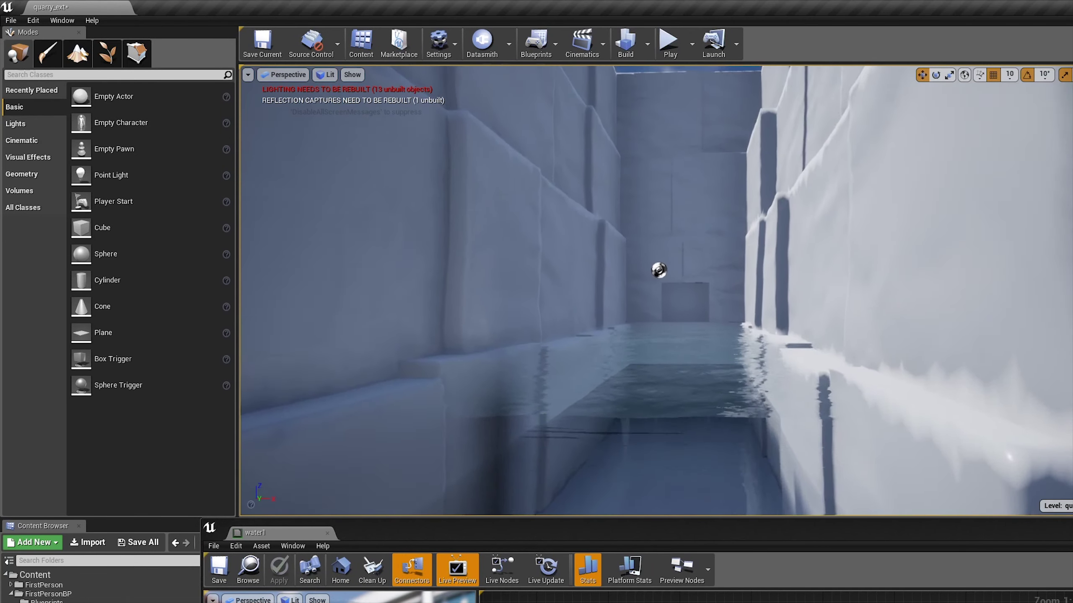
# Step: Maximize the water1 material editor and start adding a Constant node below the wave network
pyautogui.moveTo(860, 530); pyautogui.dragTo(840, 431)
pyautogui.doubleClick(839, 428)
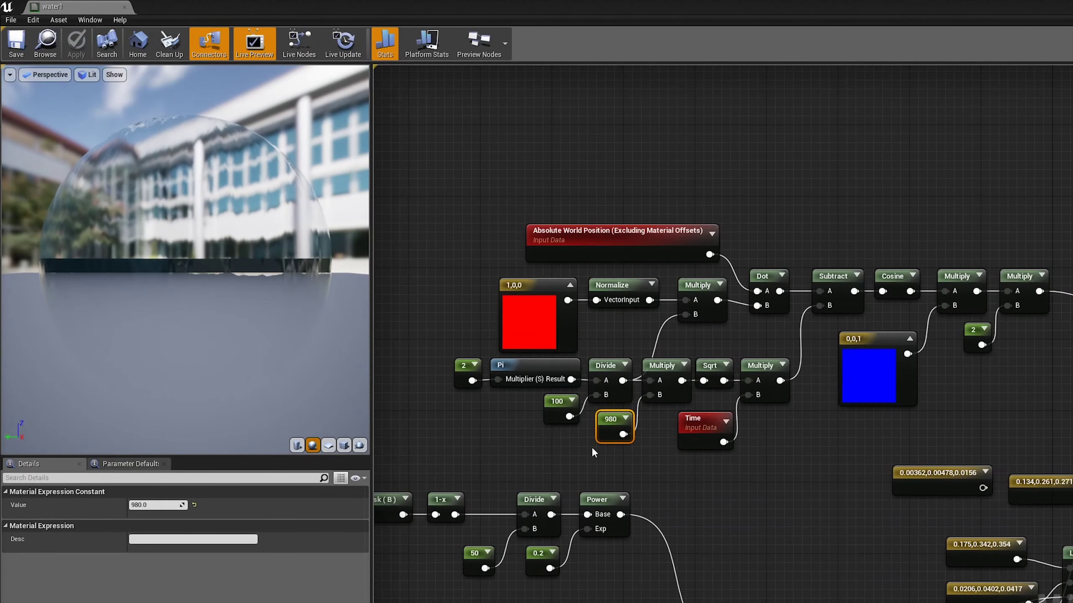
pyautogui.moveTo(629, 324); pyautogui.dragTo(620, 192, button='right')
pyautogui.click(631, 346)
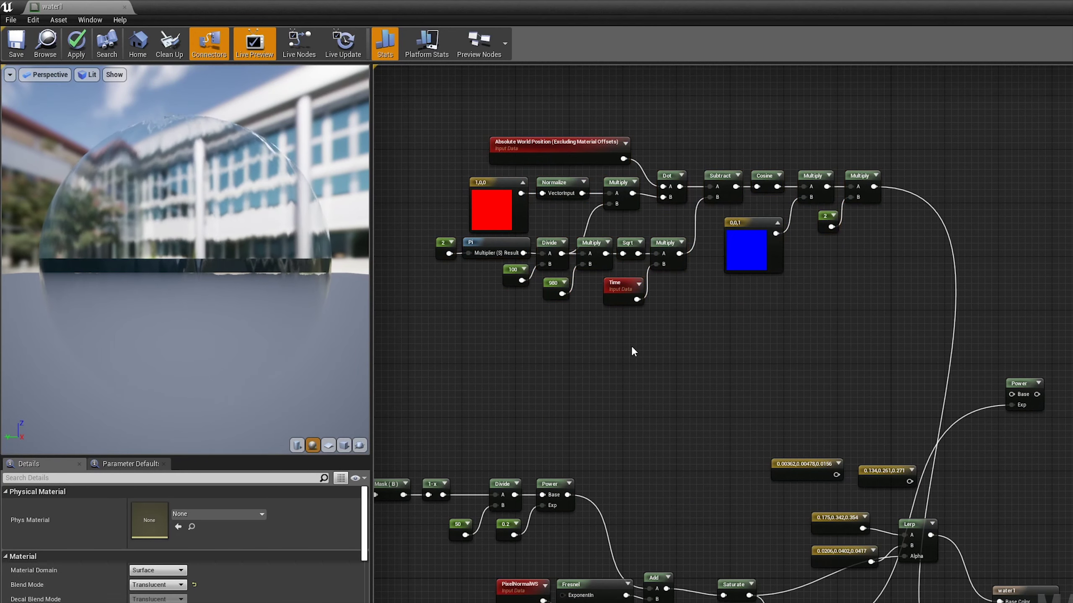
pyautogui.moveTo(730, 402); pyautogui.dragTo(774, 403, button='right')
pyautogui.rightClick(712, 384)
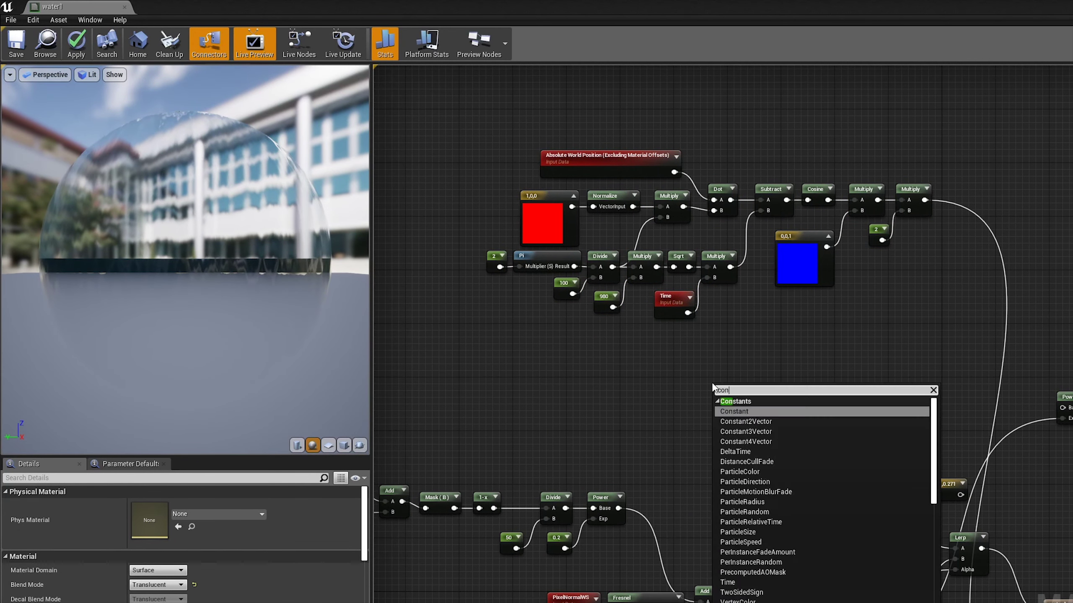
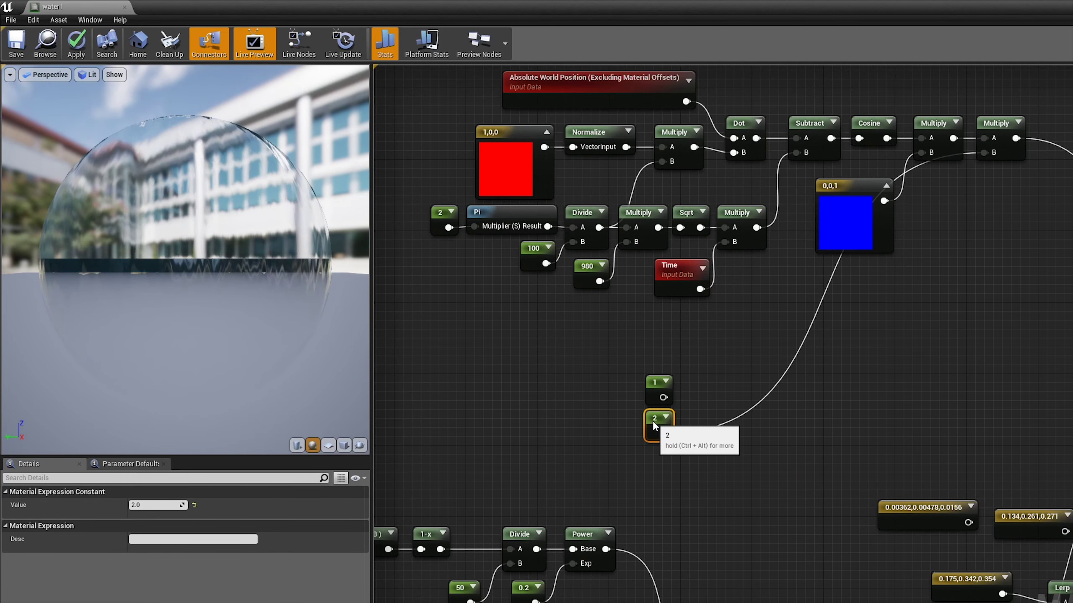
# Step: Add a Multiply off the Divide output with constant 2 wired into its B input
pyautogui.click(619, 264)
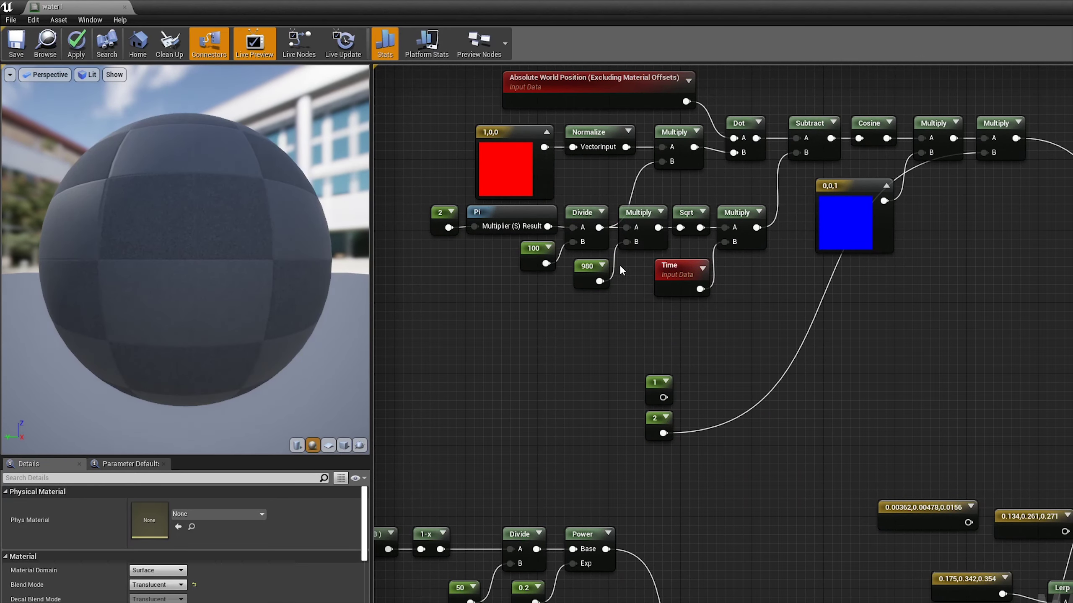
pyautogui.moveTo(623, 261); pyautogui.dragTo(736, 364)
pyautogui.write('multiply')
pyautogui.press('Return')
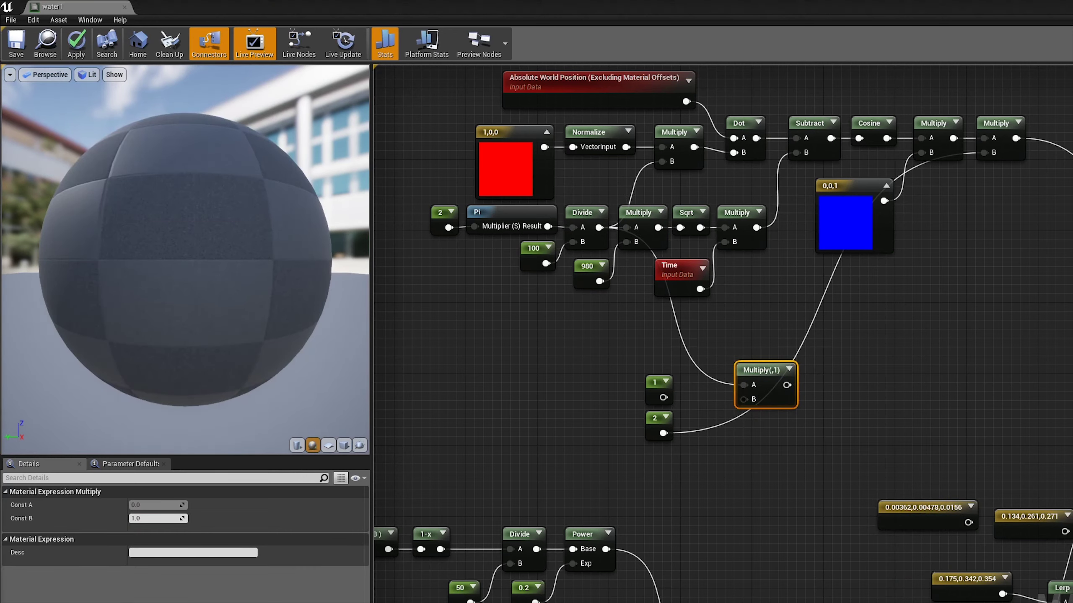
pyautogui.moveTo(669, 422); pyautogui.dragTo(660, 430)
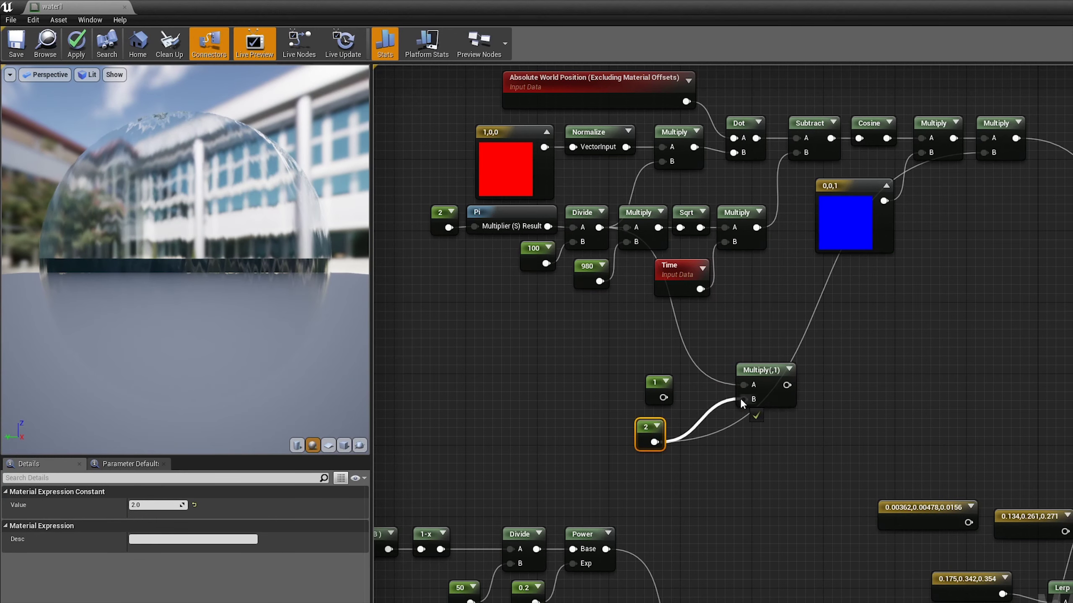
pyautogui.moveTo(740, 399)
pyautogui.mouseDown()
pyautogui.moveTo(688, 384)
pyautogui.moveTo(549, 382)
pyautogui.mouseUp()
pyautogui.moveTo(646, 426); pyautogui.dragTo(661, 400)
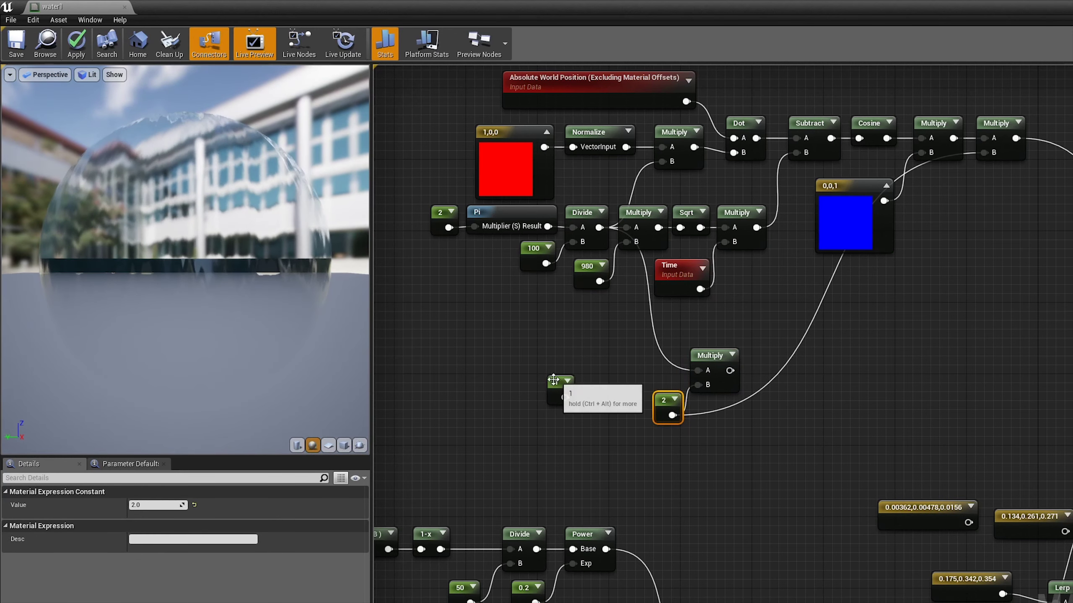
pyautogui.moveTo(549, 382)
pyautogui.mouseDown()
pyautogui.moveTo(604, 364)
pyautogui.moveTo(804, 397)
pyautogui.mouseUp()
# Step: Add a Divide node taking the Multiply result in its B input, and arrange the nodes
pyautogui.write('divide')
pyautogui.press('Return')
pyautogui.moveTo(730, 370); pyautogui.dragTo(804, 435)
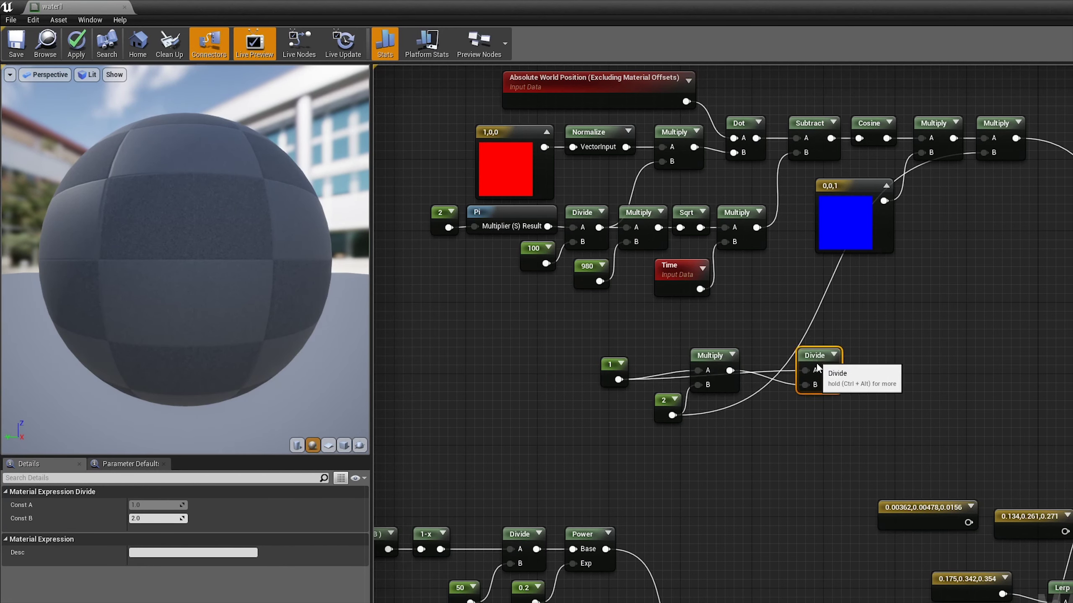
pyautogui.moveTo(817, 368); pyautogui.dragTo(837, 378)
pyautogui.moveTo(619, 367); pyautogui.dragTo(762, 439)
pyautogui.moveTo(654, 378); pyautogui.dragTo(608, 370)
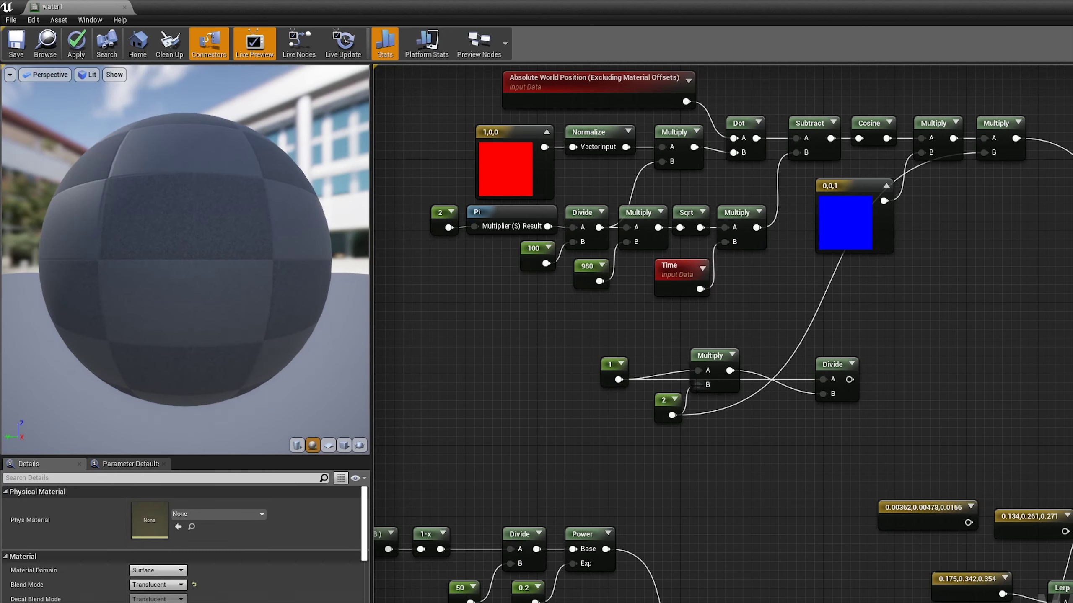
pyautogui.moveTo(712, 354)
pyautogui.mouseDown()
pyautogui.moveTo(730, 328)
pyautogui.moveTo(599, 227)
pyautogui.mouseUp()
pyautogui.moveTo(735, 328); pyautogui.dragTo(720, 347)
pyautogui.click(597, 400)
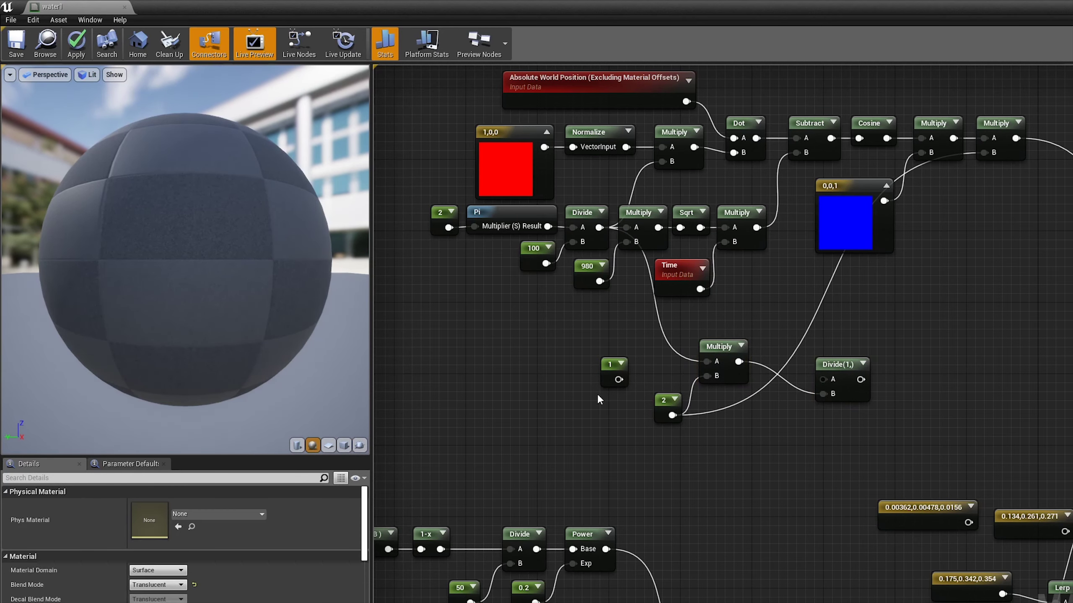
# Step: Wire the constant 1 into the Divide's A input and tighten the node layout
pyautogui.moveTo(616, 380)
pyautogui.mouseDown()
pyautogui.moveTo(822, 379)
pyautogui.moveTo(828, 367)
pyautogui.mouseUp()
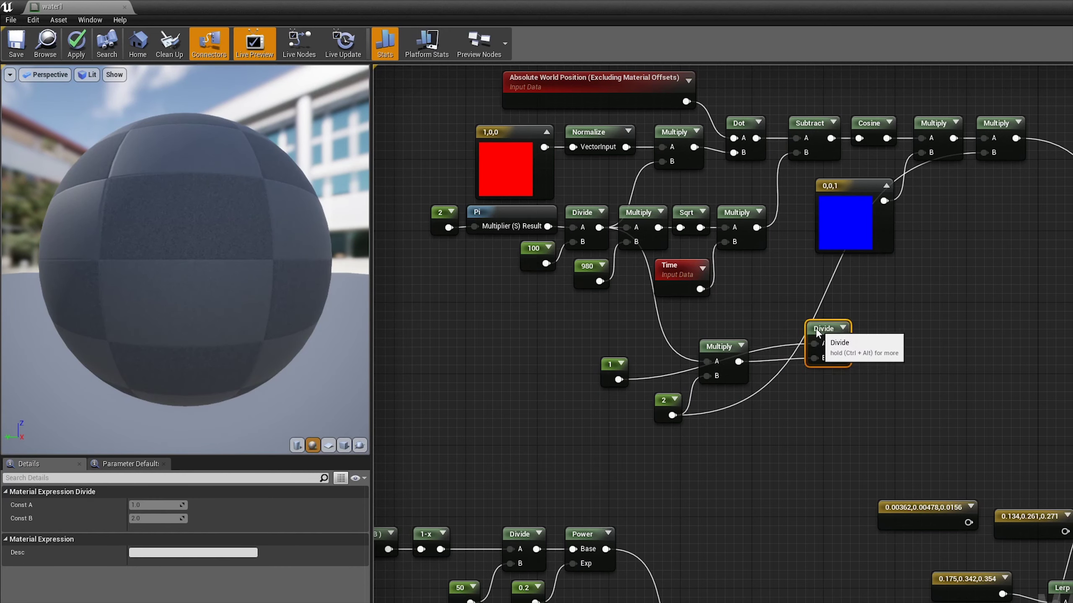
pyautogui.moveTo(613, 364); pyautogui.dragTo(754, 311)
pyautogui.moveTo(664, 400); pyautogui.dragTo(692, 409)
pyautogui.rightClick(799, 404)
pyautogui.moveTo(800, 332)
pyautogui.mouseDown()
pyautogui.moveTo(803, 401)
pyautogui.moveTo(796, 357)
pyautogui.mouseUp()
pyautogui.moveTo(754, 311); pyautogui.dragTo(737, 302)
pyautogui.moveTo(796, 356); pyautogui.dragTo(790, 347)
pyautogui.moveTo(697, 424); pyautogui.dragTo(660, 380)
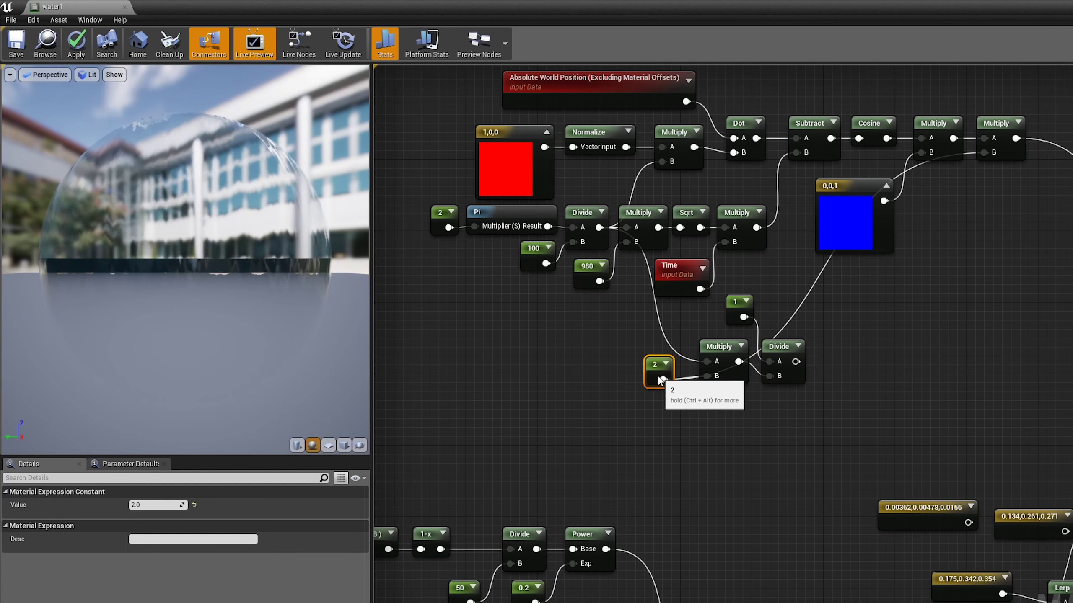
# Step: Add another times-2 Multiply fed by the Divide, followed by a new Sine node
pyautogui.moveTo(821, 447); pyautogui.dragTo(821, 541, button='right')
pyautogui.moveTo(795, 456); pyautogui.dragTo(847, 467)
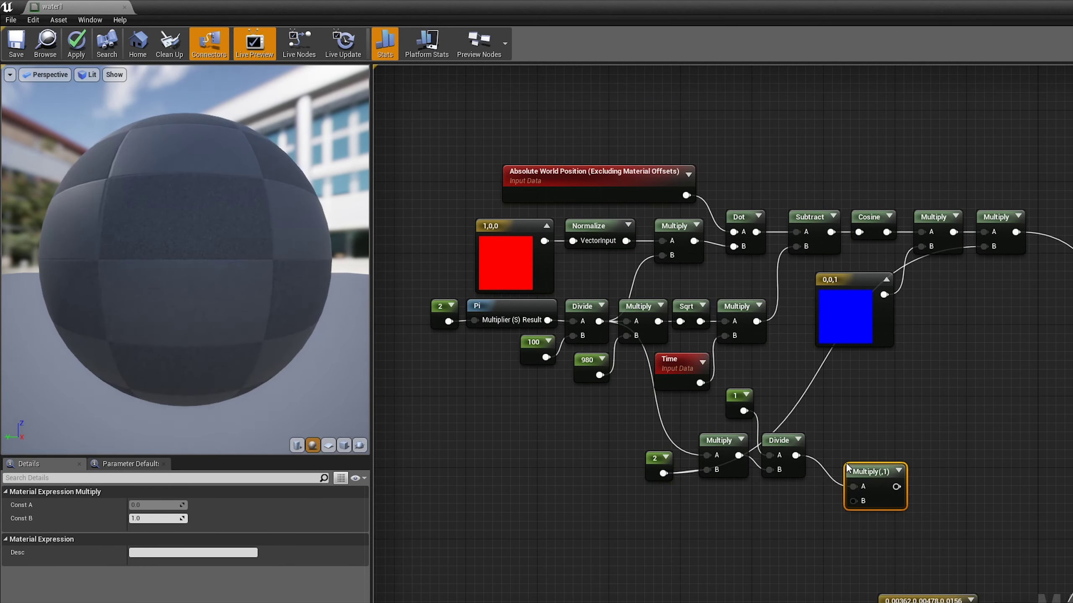
pyautogui.moveTo(662, 473)
pyautogui.mouseDown()
pyautogui.moveTo(853, 501)
pyautogui.moveTo(843, 454)
pyautogui.moveTo(851, 470)
pyautogui.moveTo(654, 476)
pyautogui.mouseUp()
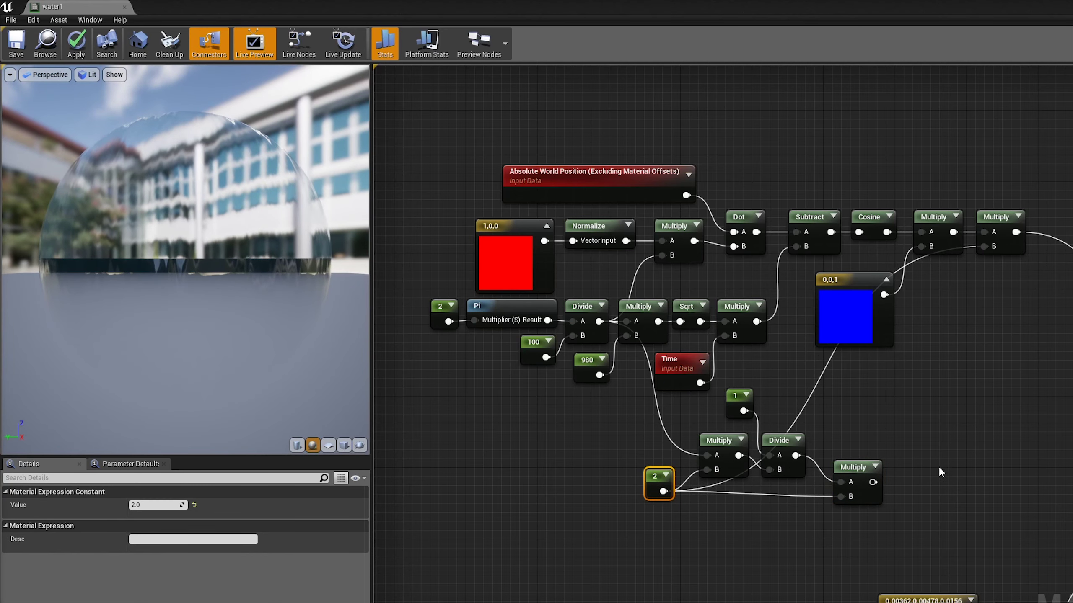
pyautogui.moveTo(872, 482)
pyautogui.mouseDown()
pyautogui.moveTo(919, 467)
pyautogui.moveTo(889, 162)
pyautogui.moveTo(862, 172)
pyautogui.mouseUp()
pyautogui.write('sine')
pyautogui.press('Return')
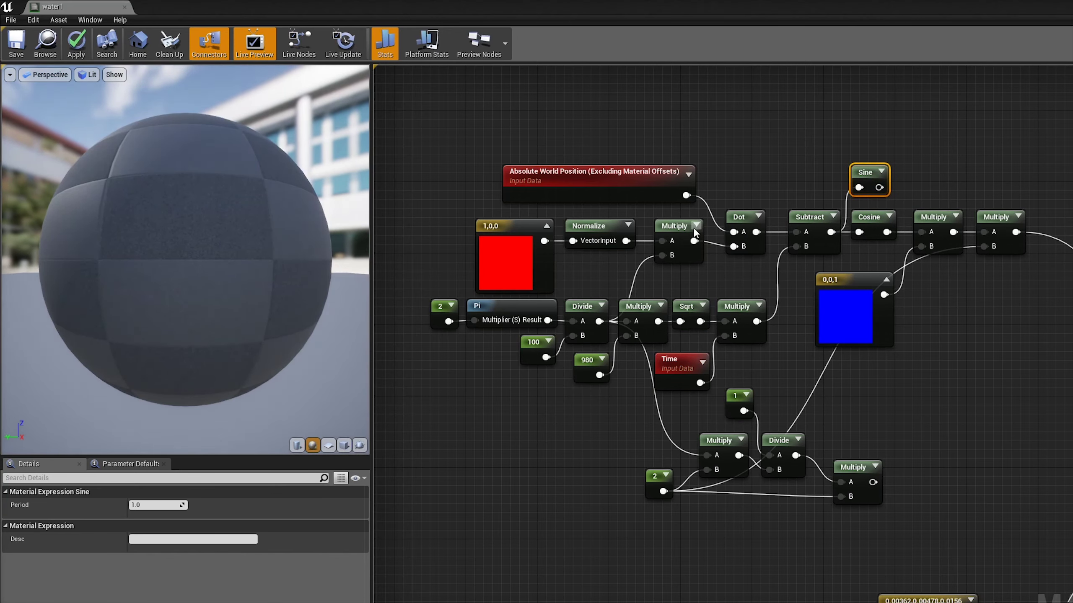
# Step: Set the Sine period to 6.283185 and multiply it with the lower Multiply's result
pyautogui.write('6.283185')
pyautogui.press('Return')
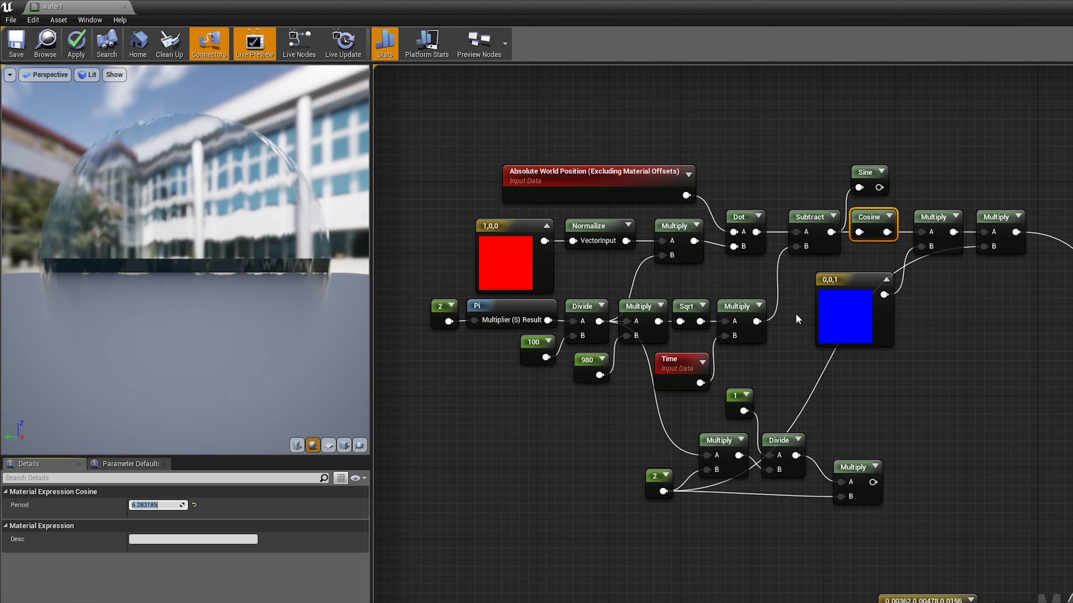
pyautogui.moveTo(990, 372); pyautogui.dragTo(967, 422, button='right')
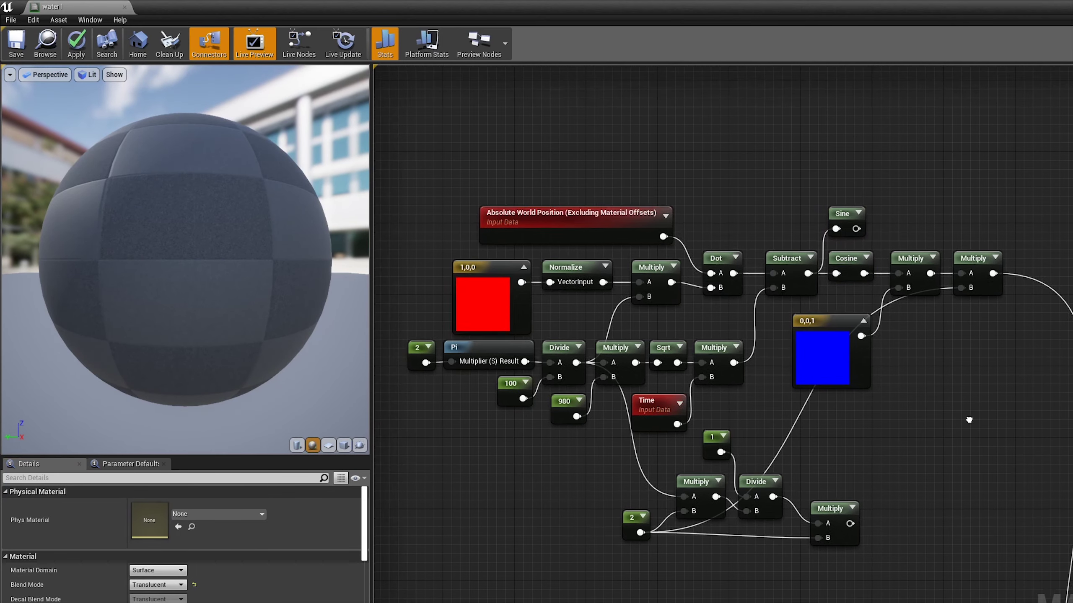
pyautogui.moveTo(939, 418); pyautogui.dragTo(943, 468)
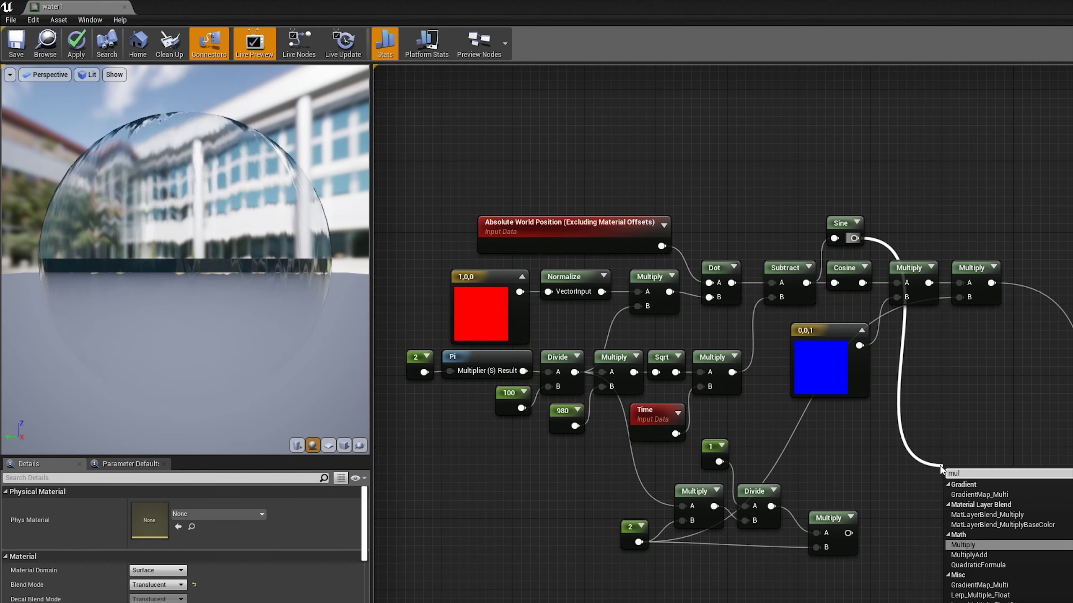
pyautogui.click(971, 481)
pyautogui.moveTo(848, 533); pyautogui.dragTo(950, 503)
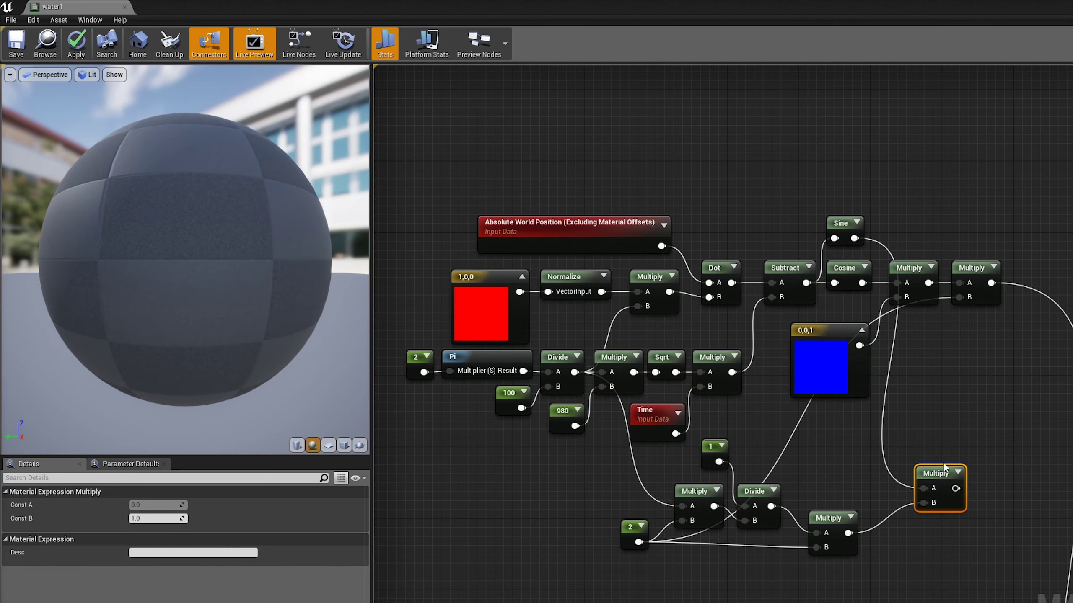
pyautogui.moveTo(944, 468); pyautogui.dragTo(859, 443, button='right')
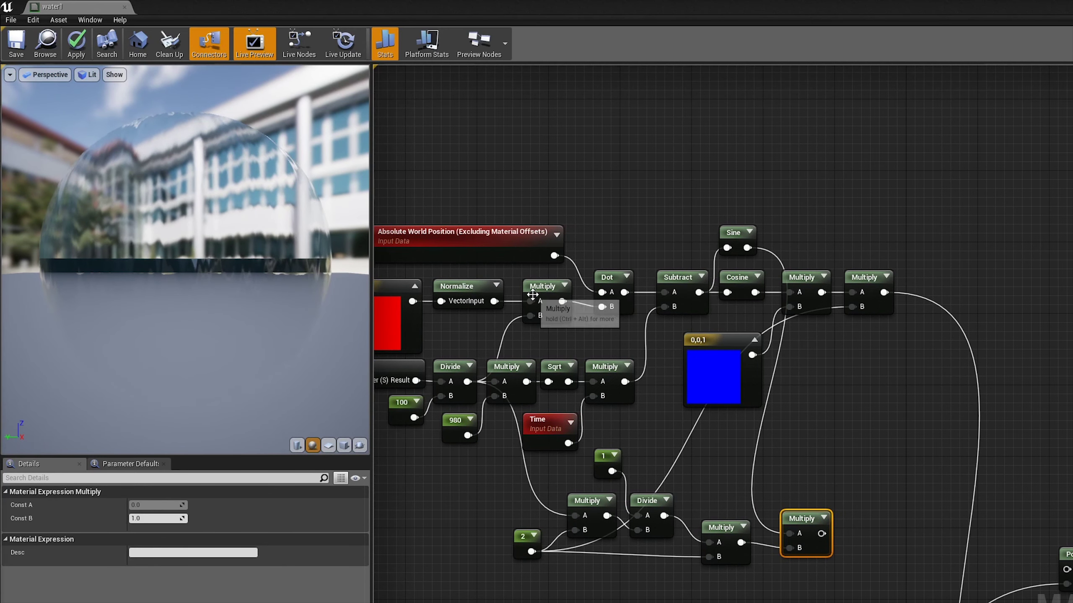
# Step: Branch a new Multiply off the direction vector, with the lower Multiply feeding its B input
pyautogui.moveTo(561, 301); pyautogui.dragTo(682, 395)
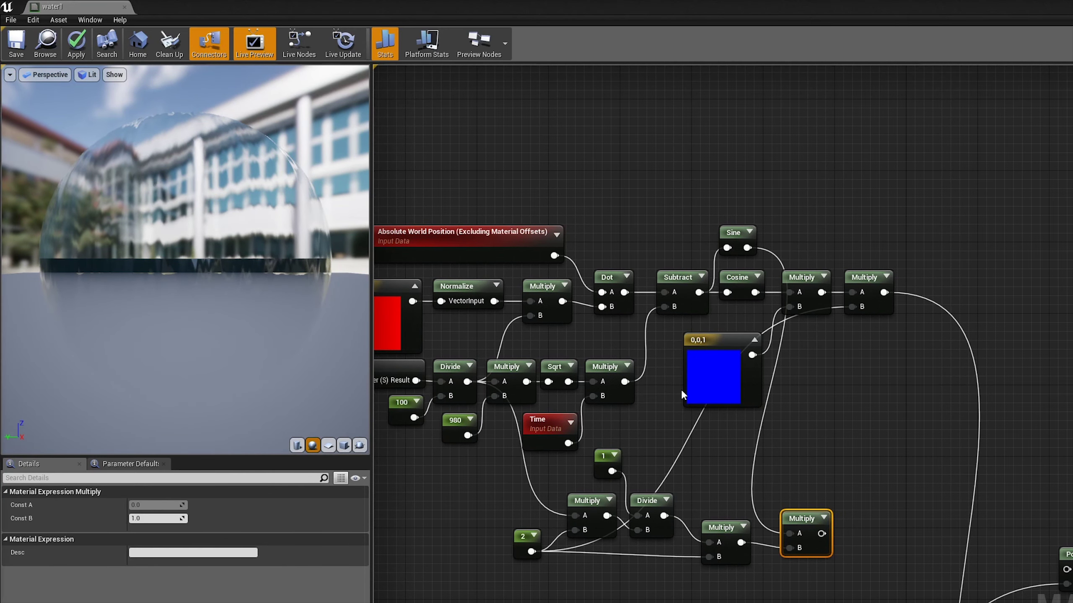
pyautogui.moveTo(493, 301); pyautogui.dragTo(861, 491)
pyautogui.write('multiply')
pyautogui.press('Return')
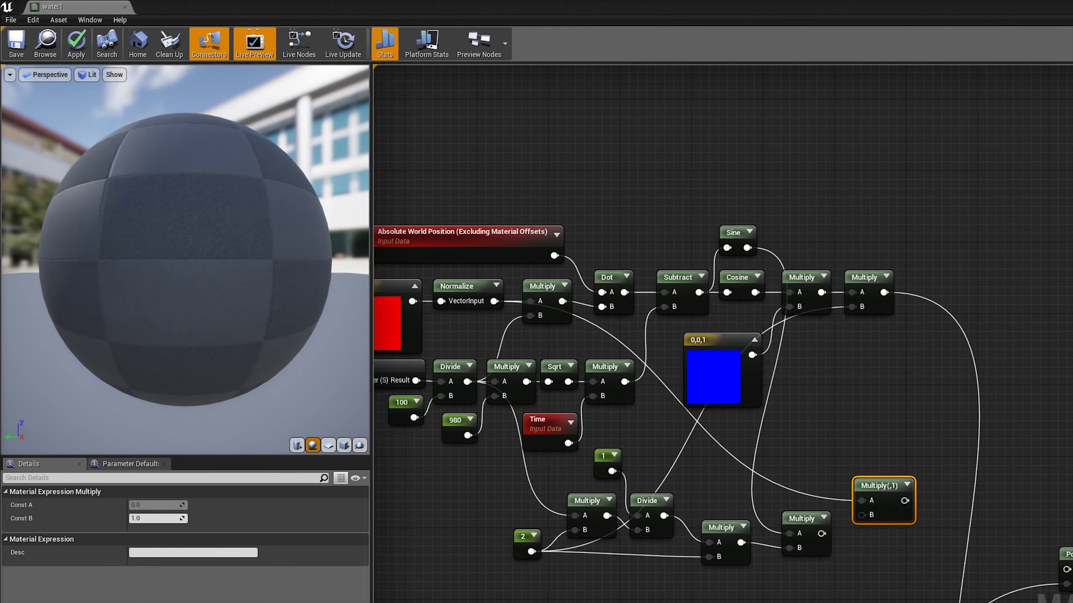
pyautogui.moveTo(821, 533); pyautogui.dragTo(862, 521)
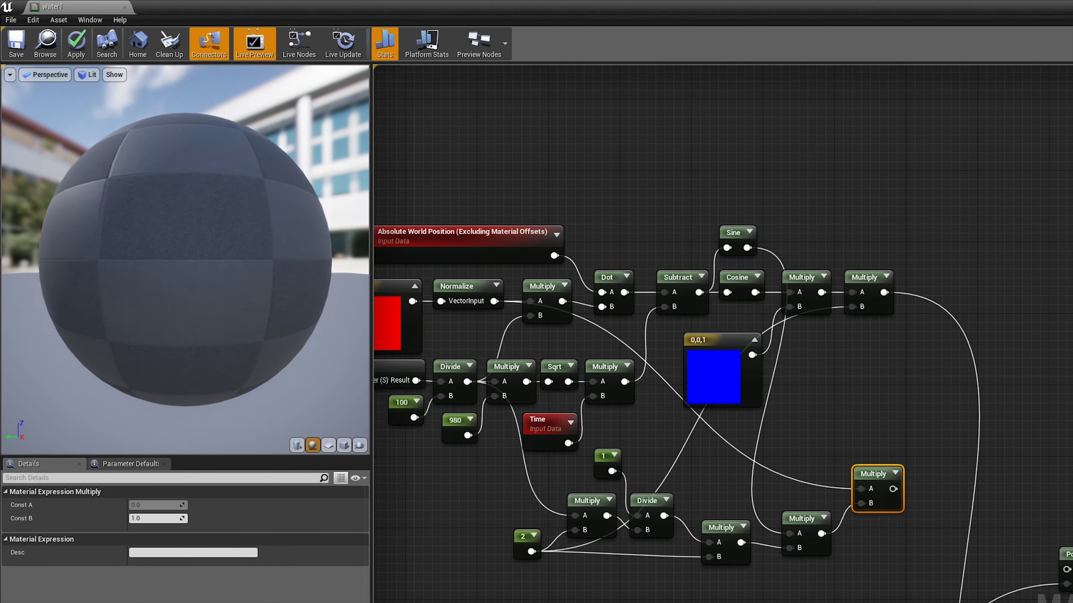
# Step: Combine the two Multiply results in a Subtract and wire it into the material output
pyautogui.moveTo(883, 292); pyautogui.dragTo(898, 329)
pyautogui.write('subtract')
pyautogui.press('Return')
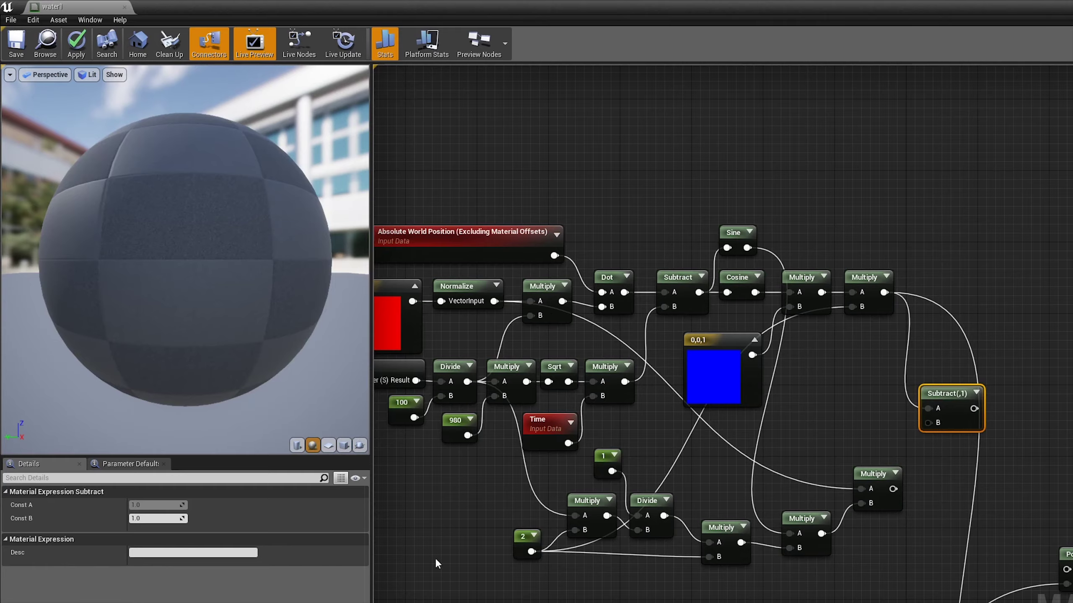
pyautogui.moveTo(928, 423); pyautogui.dragTo(893, 489)
pyautogui.moveTo(944, 487); pyautogui.dragTo(894, 543, button='right')
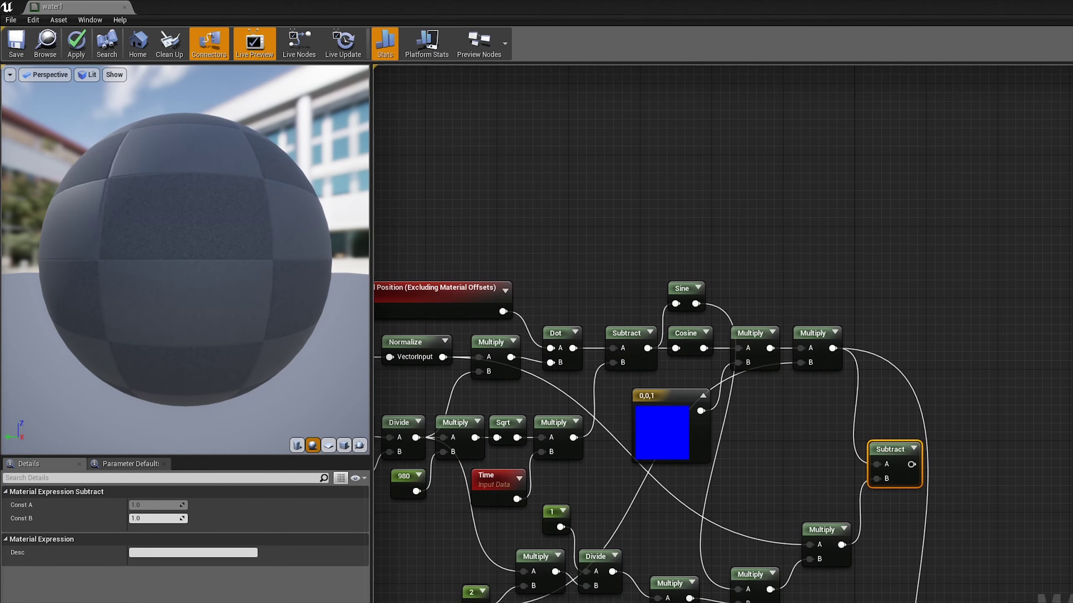
pyautogui.scroll(-4, 891, 276)
pyautogui.moveTo(891, 275); pyautogui.dragTo(765, 144, button='right')
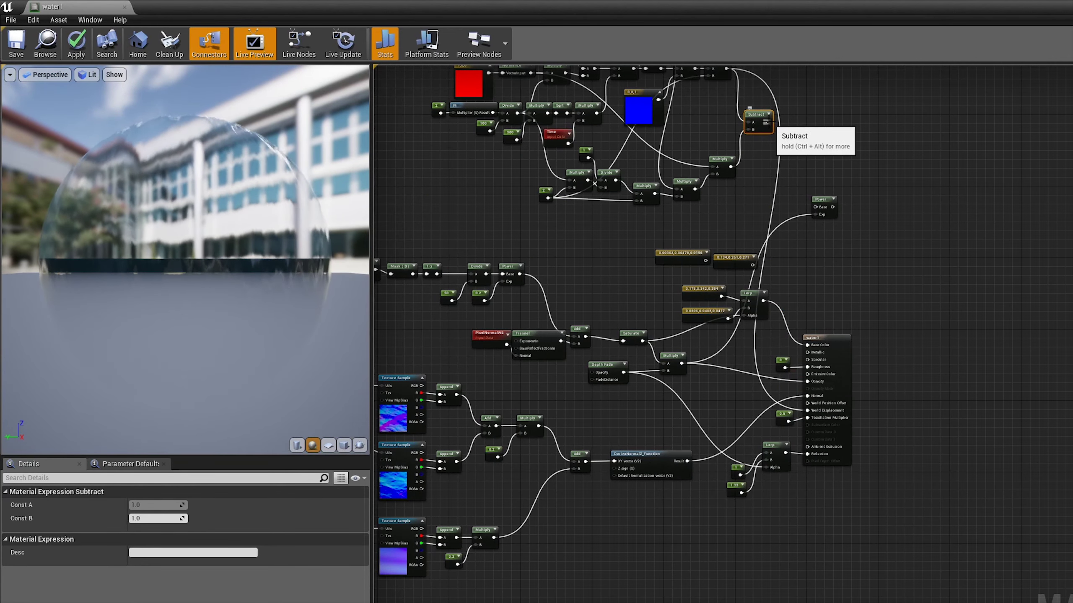
pyautogui.moveTo(769, 122); pyautogui.dragTo(806, 411)
pyautogui.scroll(2, 746, 164)
# Step: Save water1, then fly the quarry level camera along the water channel to view the ripples
pyautogui.click(20, 42)
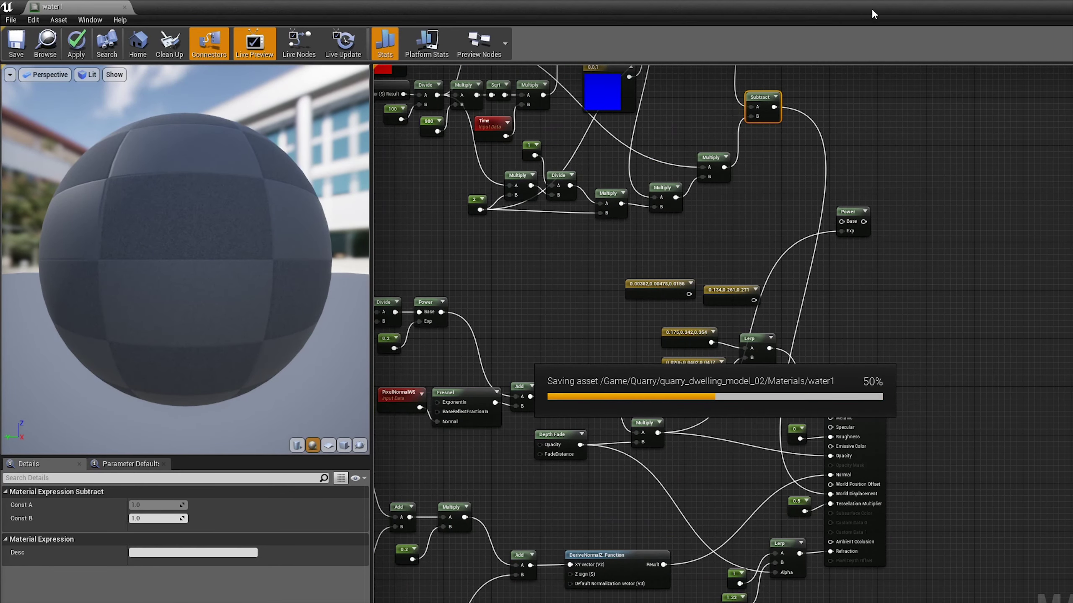
pyautogui.moveTo(872, 12); pyautogui.dragTo(872, 530)
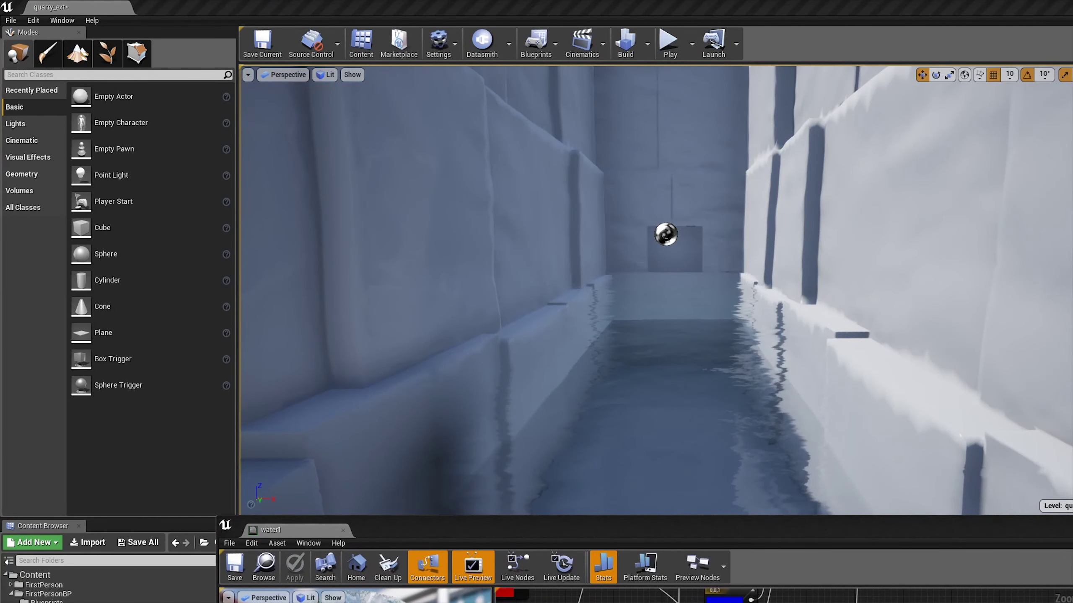
pyautogui.moveTo(304, 427); pyautogui.dragTo(303, 427, button='right')
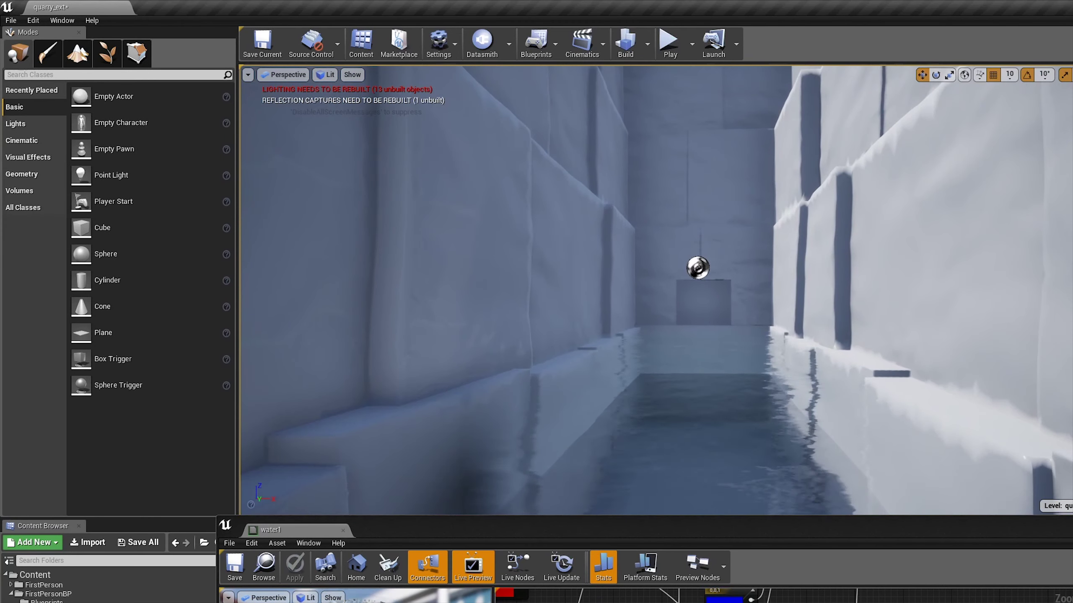
pyautogui.moveTo(739, 375)
pyautogui.mouseDown(button='right')
pyautogui.moveTo(728, 395)
pyautogui.moveTo(730, 360)
pyautogui.mouseUp(button='right')
pyautogui.click(727, 398)
pyautogui.moveTo(777, 313)
pyautogui.mouseDown(button='right')
pyautogui.moveTo(783, 350)
pyautogui.moveTo(764, 370)
pyautogui.mouseUp(button='right')
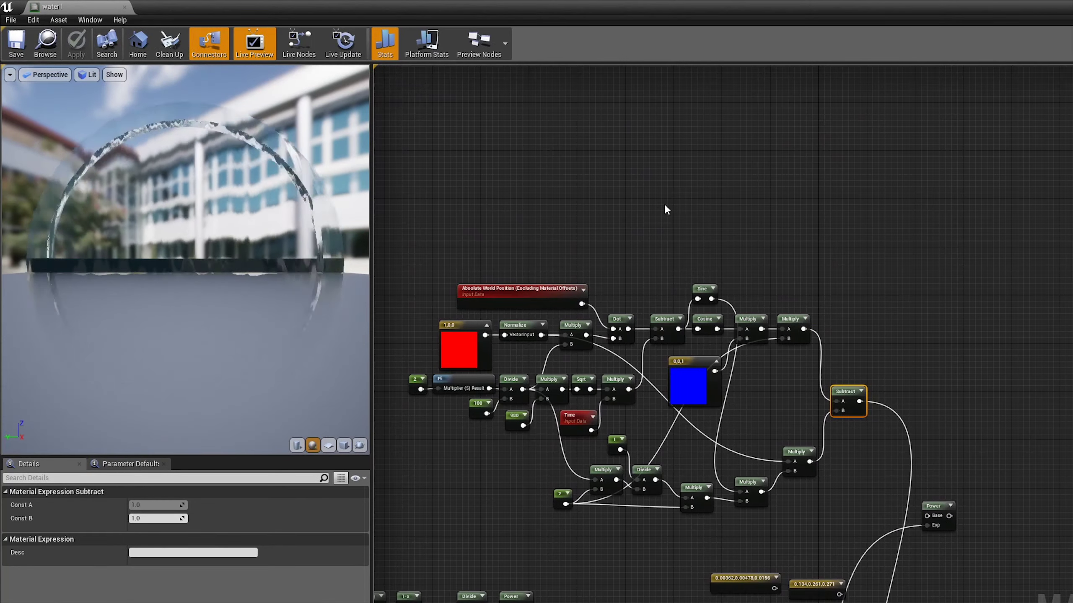
# Step: Duplicate a Multiply node, feed Cosine into it, and wire another Multiply into its B
pyautogui.scroll(2, 684, 480)
pyautogui.click(684, 480)
pyautogui.click(575, 474)
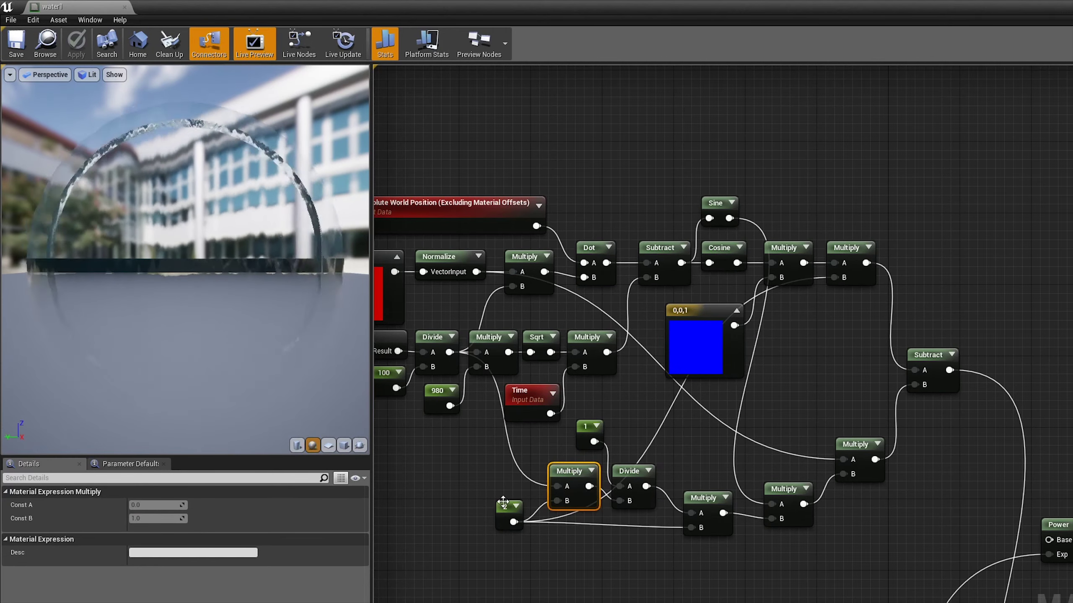
pyautogui.moveTo(682, 484); pyautogui.dragTo(811, 500, button='right')
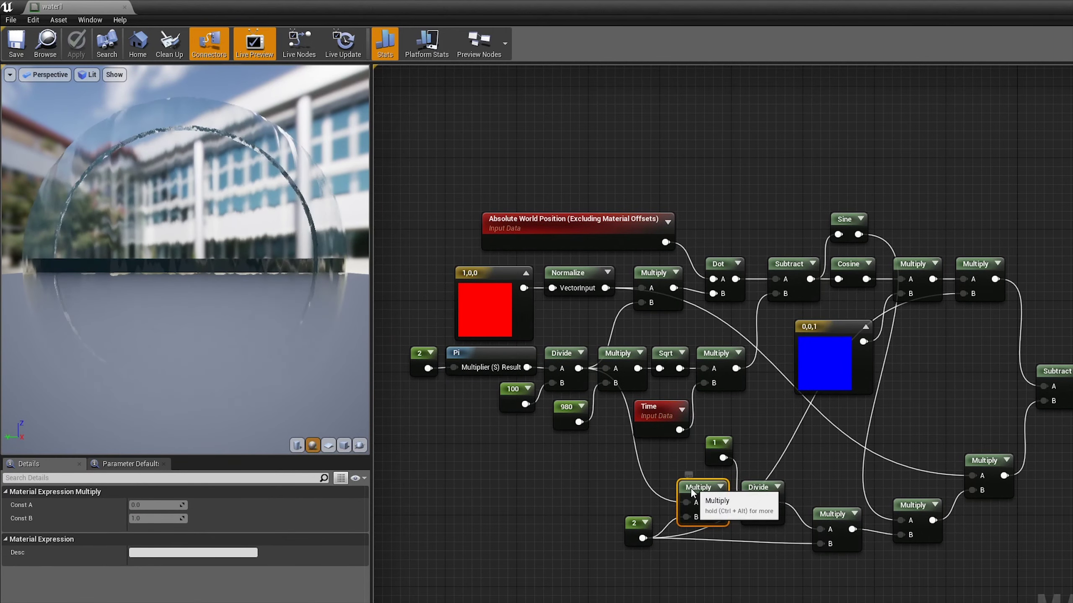
pyautogui.moveTo(697, 487); pyautogui.dragTo(697, 478)
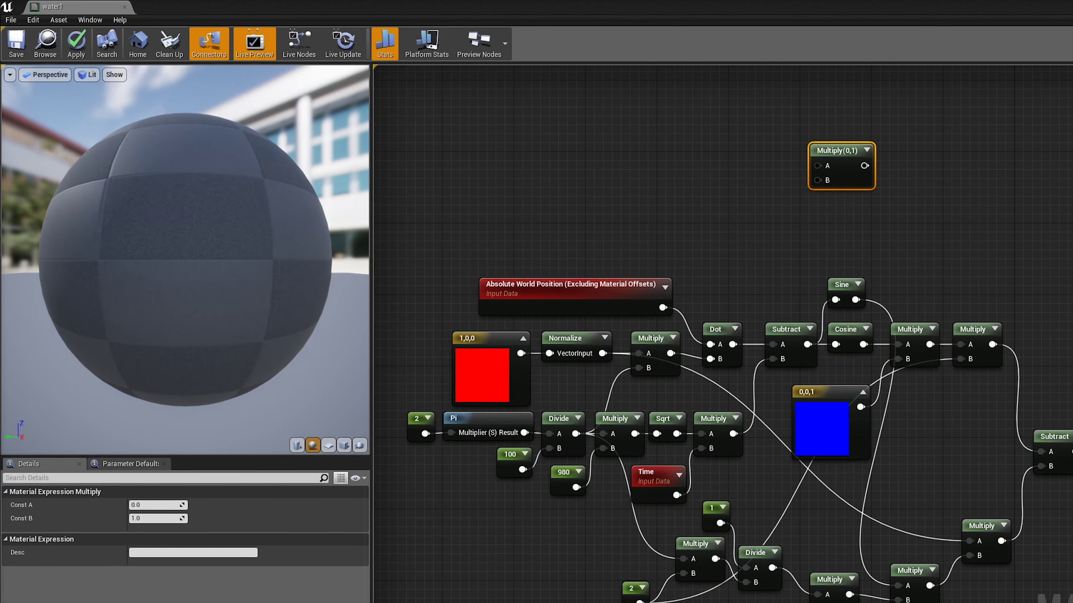
pyautogui.hotkey('ctrl', 'v')
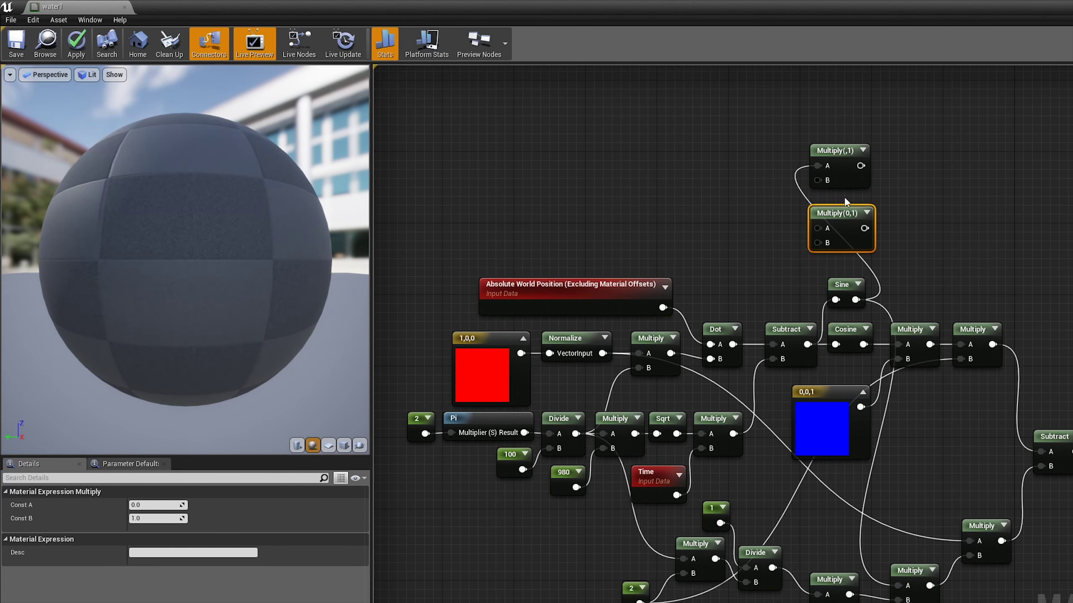
pyautogui.moveTo(896, 155); pyautogui.dragTo(950, 164)
pyautogui.moveTo(863, 345); pyautogui.dragTo(912, 239)
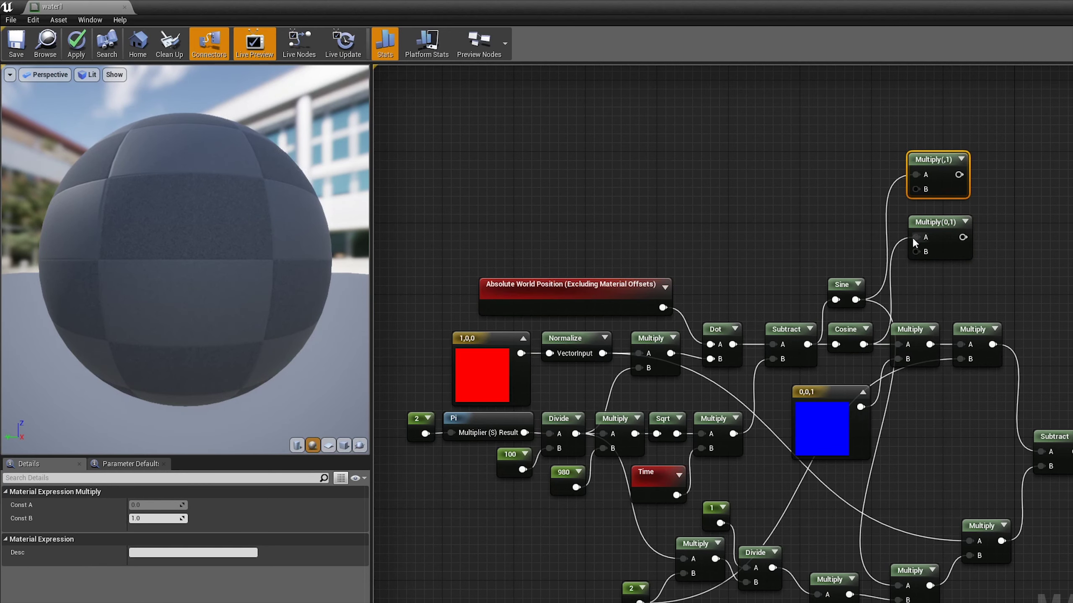
pyautogui.moveTo(725, 573); pyautogui.dragTo(715, 558)
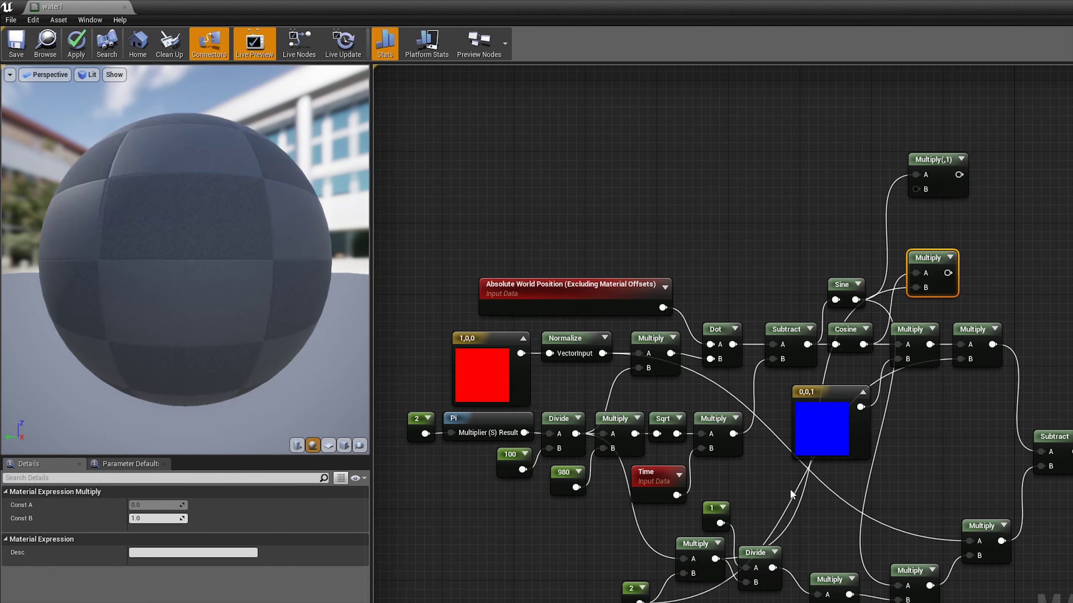
# Step: Add a Mask (R G) node after the top Multiply
pyautogui.moveTo(915, 189); pyautogui.dragTo(914, 189)
pyautogui.moveTo(991, 393); pyautogui.dragTo(826, 335, button='right')
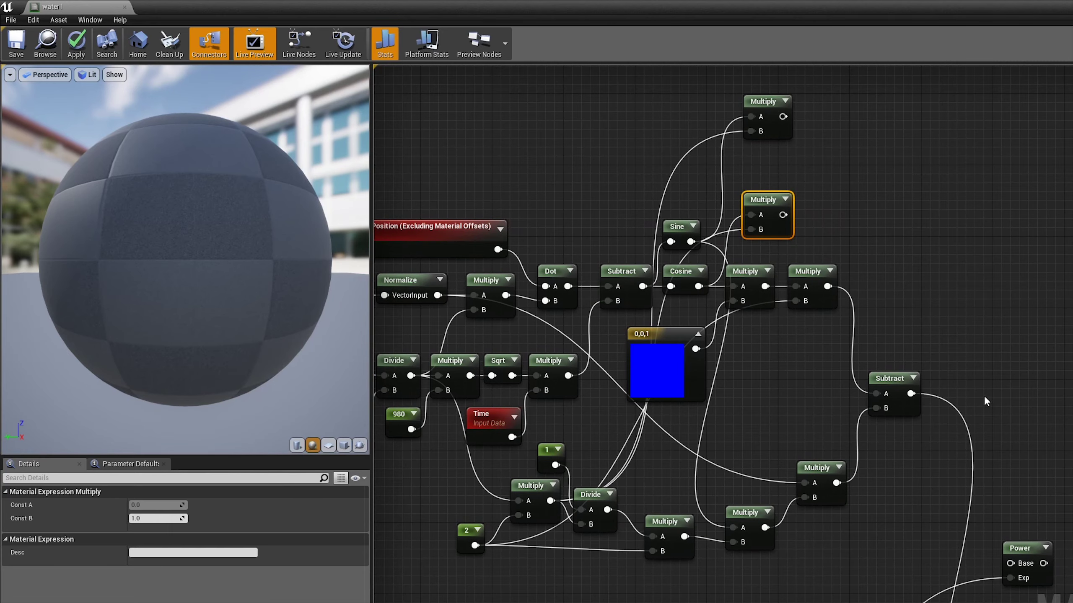
pyautogui.moveTo(984, 396); pyautogui.dragTo(986, 506, button='right')
pyautogui.moveTo(785, 227)
pyautogui.mouseDown()
pyautogui.moveTo(875, 241)
pyautogui.moveTo(938, 231)
pyautogui.mouseUp()
pyautogui.click(921, 408)
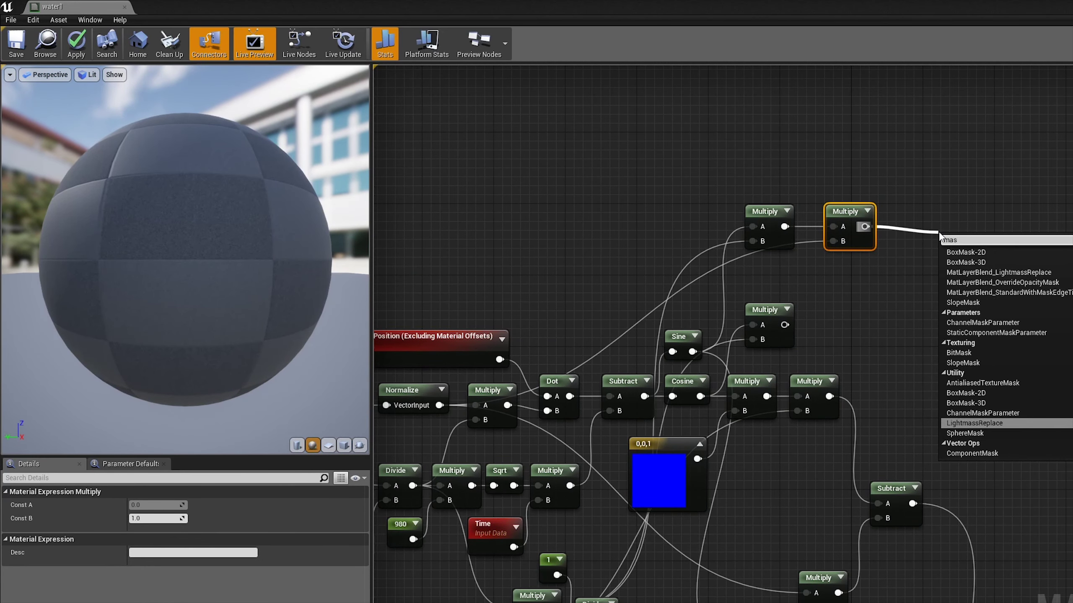
pyautogui.write('mask')
pyautogui.press('Return')
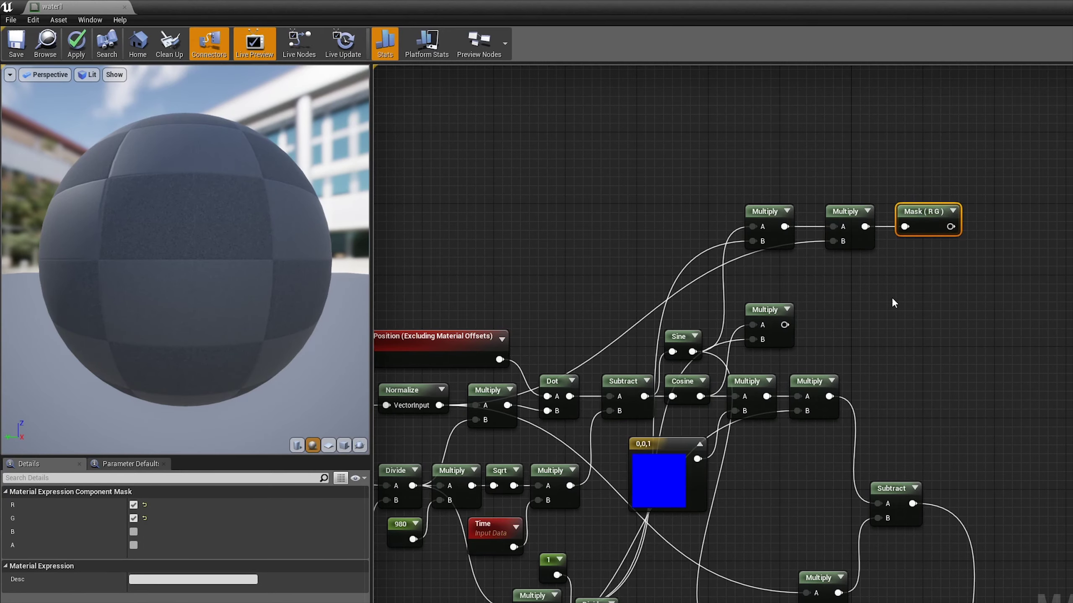
pyautogui.click(861, 326)
pyautogui.moveTo(862, 326); pyautogui.dragTo(826, 318, button='right')
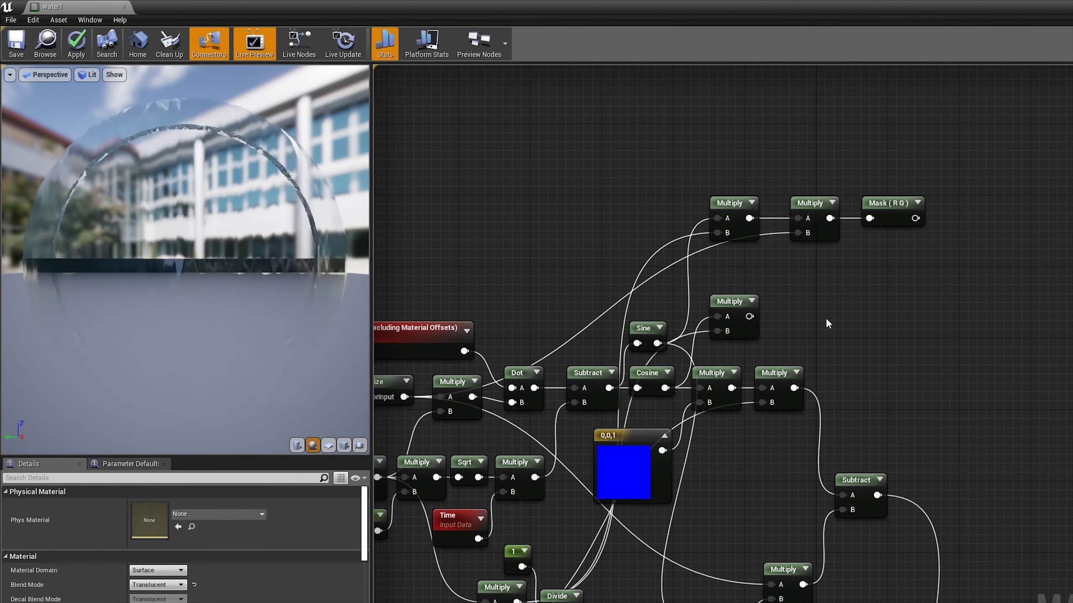
# Step: Multiply the middle Multiply by the Divide result and add a OneMinus after it
pyautogui.moveTo(748, 316); pyautogui.dragTo(842, 322)
pyautogui.write('mu')
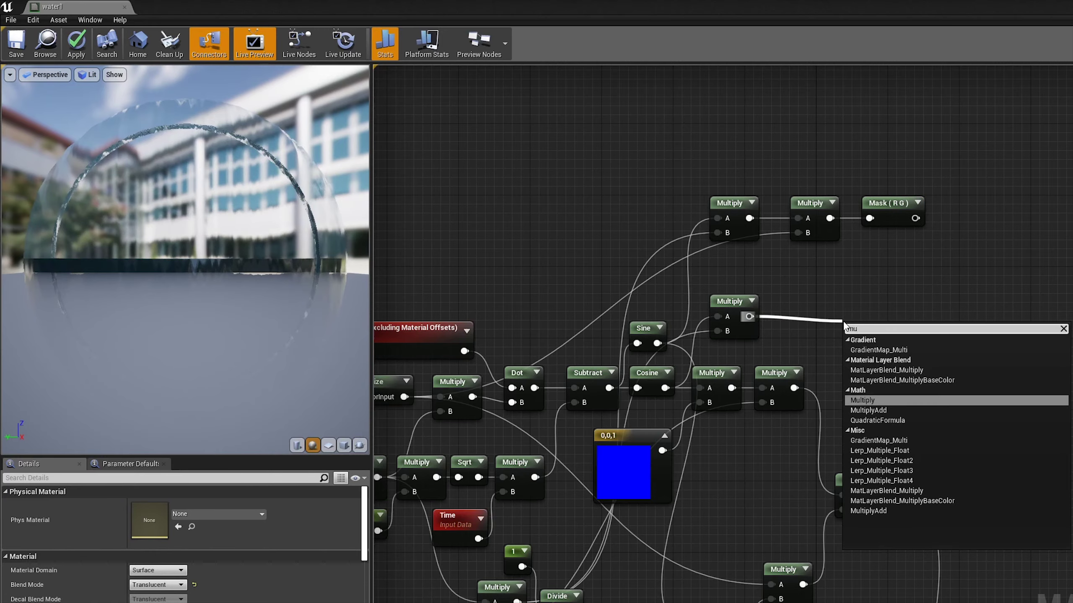
pyautogui.press('Return')
pyautogui.moveTo(799, 301)
pyautogui.mouseDown(button='right')
pyautogui.moveTo(827, 201)
pyautogui.moveTo(850, 242)
pyautogui.mouseUp(button='right')
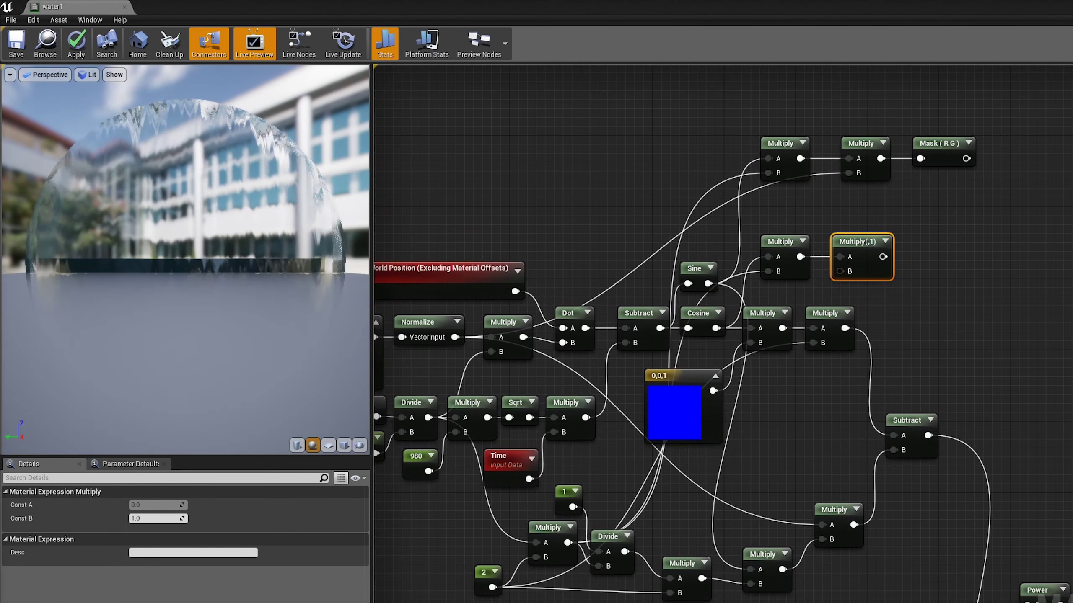
pyautogui.moveTo(625, 551)
pyautogui.mouseDown()
pyautogui.moveTo(850, 271)
pyautogui.moveTo(946, 253)
pyautogui.mouseUp()
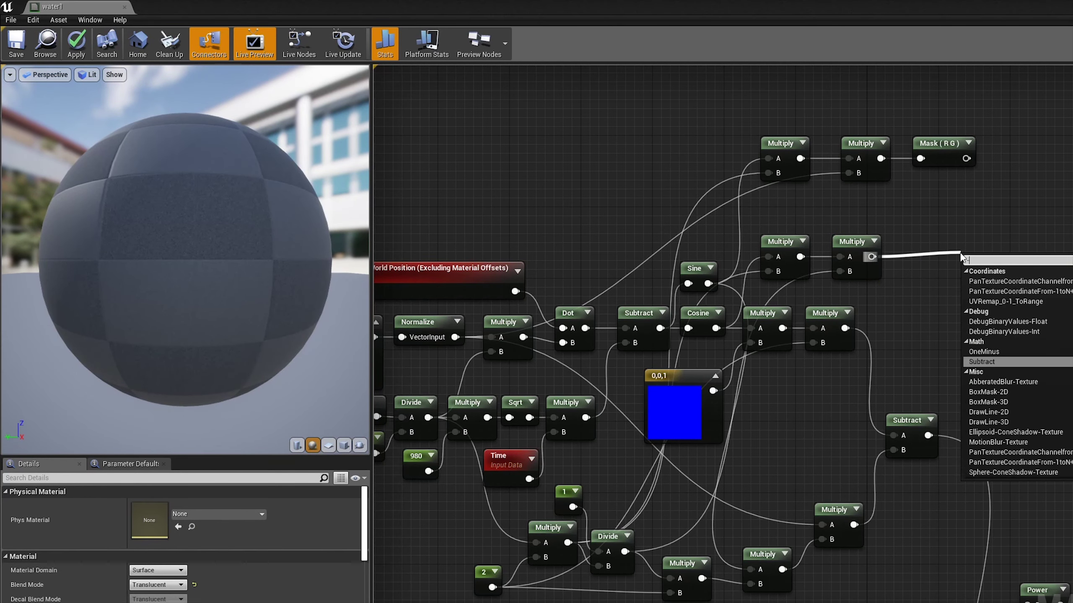
pyautogui.write('onem')
pyautogui.press('Return')
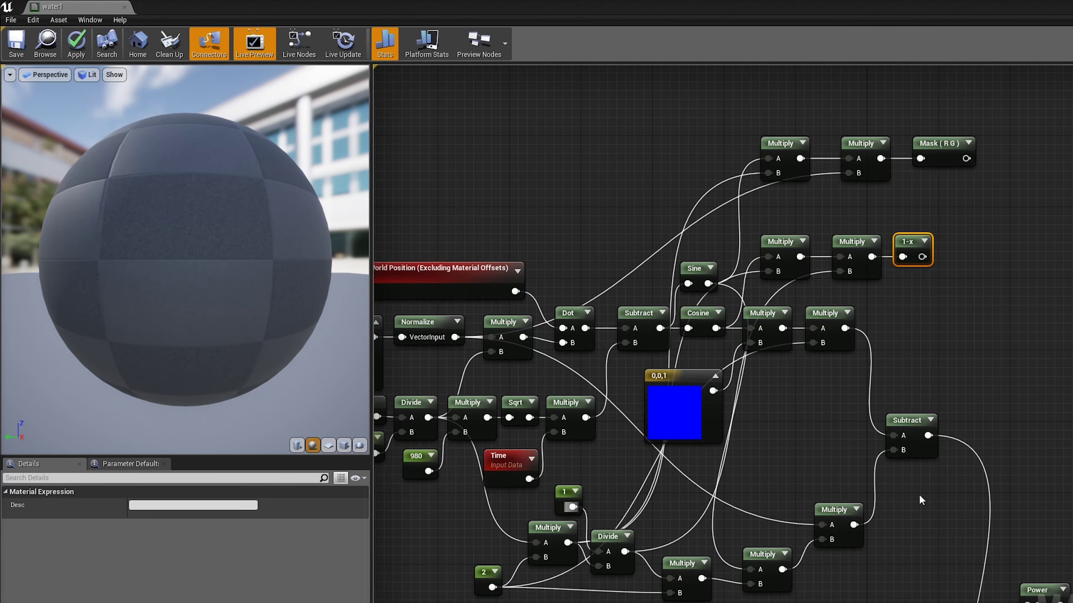
# Step: Add an Append fed by Mask (R G) in A and the 1-x result in B
pyautogui.moveTo(922, 500); pyautogui.dragTo(869, 568, button='right')
pyautogui.moveTo(912, 227); pyautogui.dragTo(973, 258)
pyautogui.write('n')
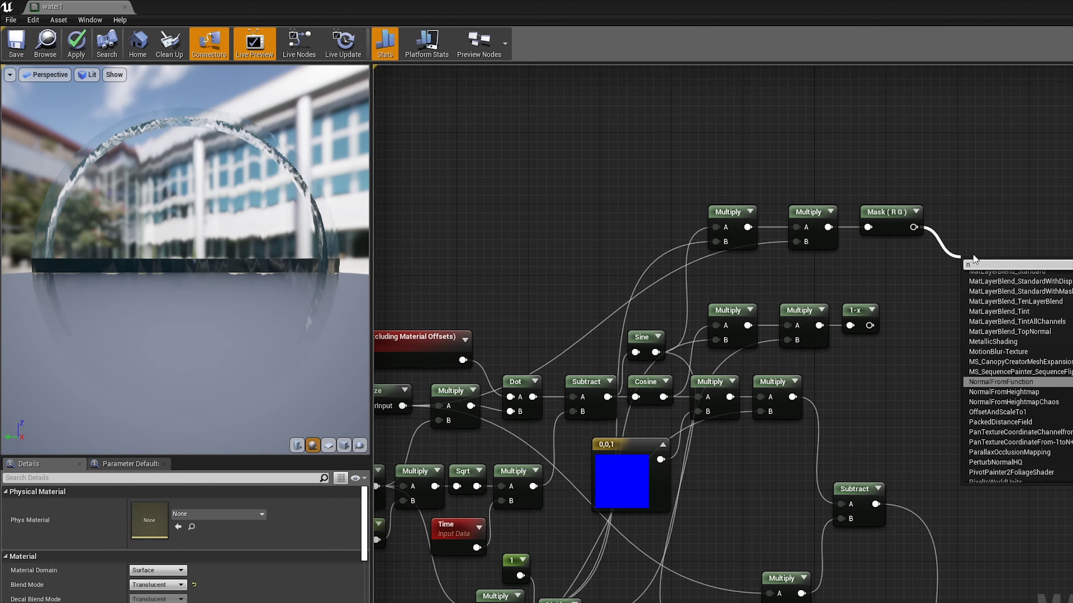
pyautogui.write('vec')
pyautogui.press('Escape')
pyautogui.moveTo(914, 238); pyautogui.dragTo(773, 299, button='right')
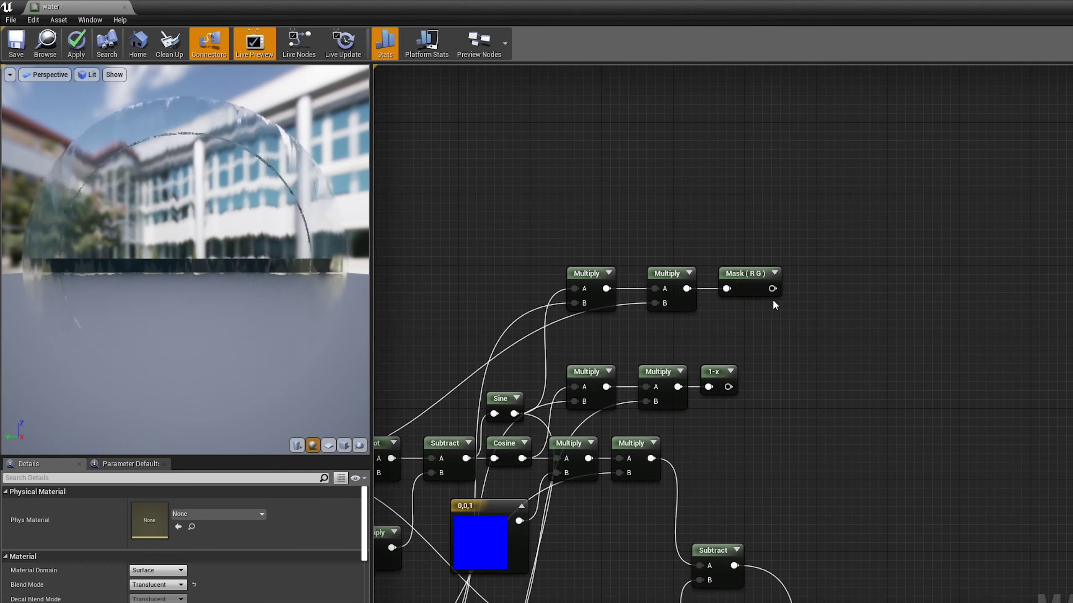
pyautogui.moveTo(771, 289); pyautogui.dragTo(812, 296)
pyautogui.write('append')
pyautogui.press('Return')
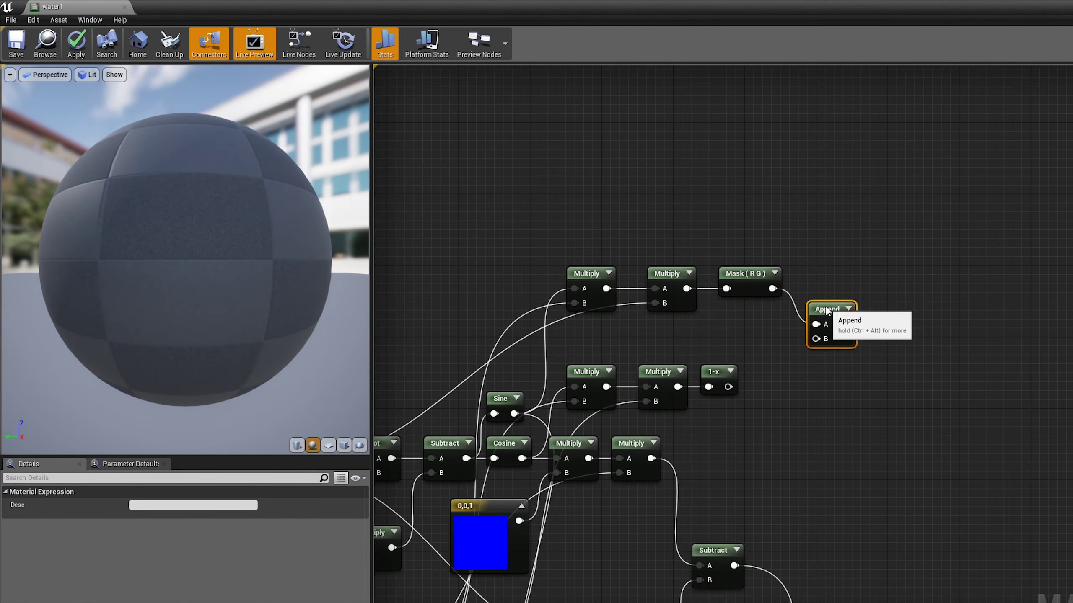
pyautogui.moveTo(728, 387); pyautogui.dragTo(819, 333)
pyautogui.moveTo(829, 303); pyautogui.dragTo(816, 308)
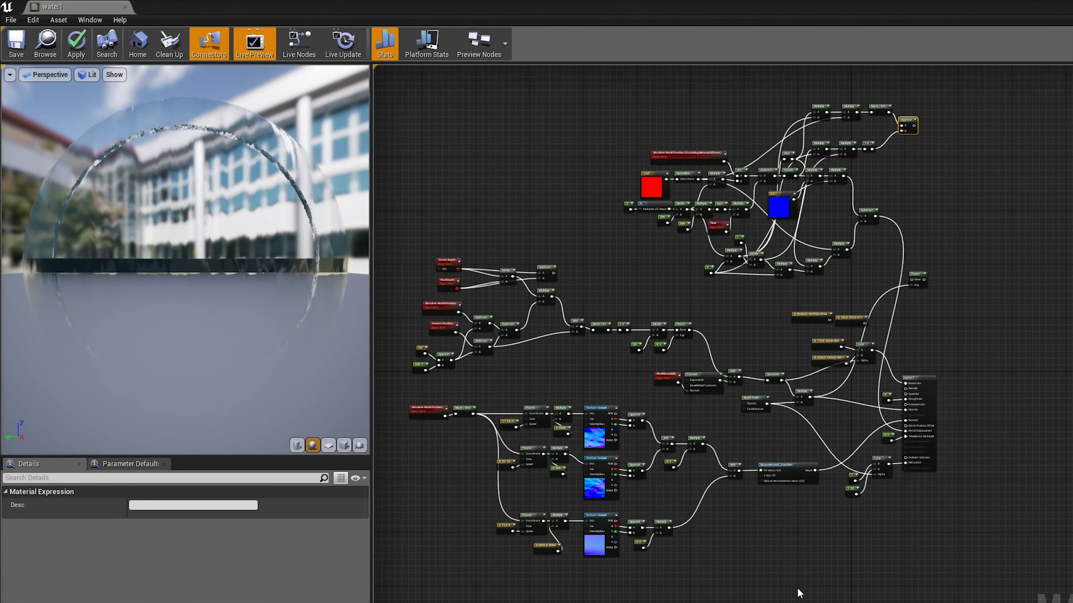
# Step: Move the normal-map nodes aside and place a BlendAngleCorrectedNormals node beside DeriveNormalZ
pyautogui.moveTo(799, 591); pyautogui.dragTo(397, 413)
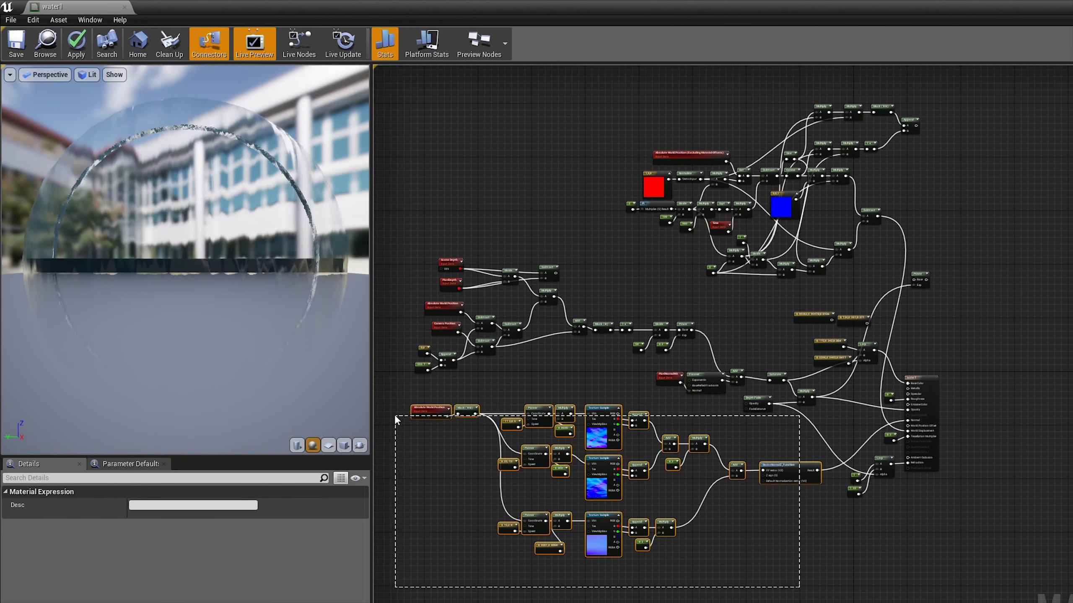
pyautogui.moveTo(771, 462); pyautogui.dragTo(686, 502)
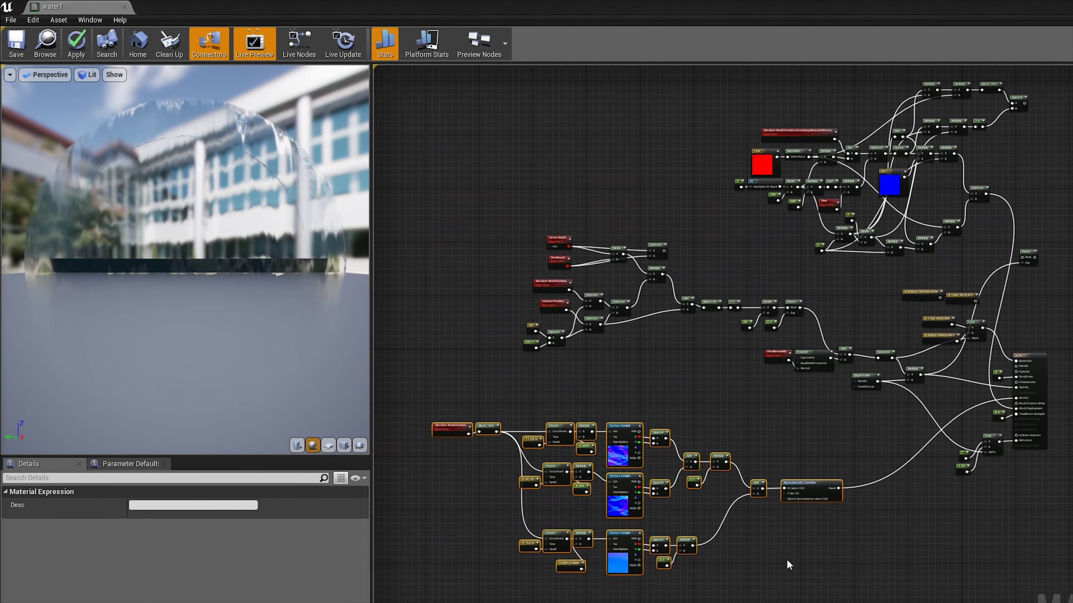
pyautogui.rightClick(846, 570)
pyautogui.write('BlendAngle')
pyautogui.press('Return')
pyautogui.scroll(2, 835, 581)
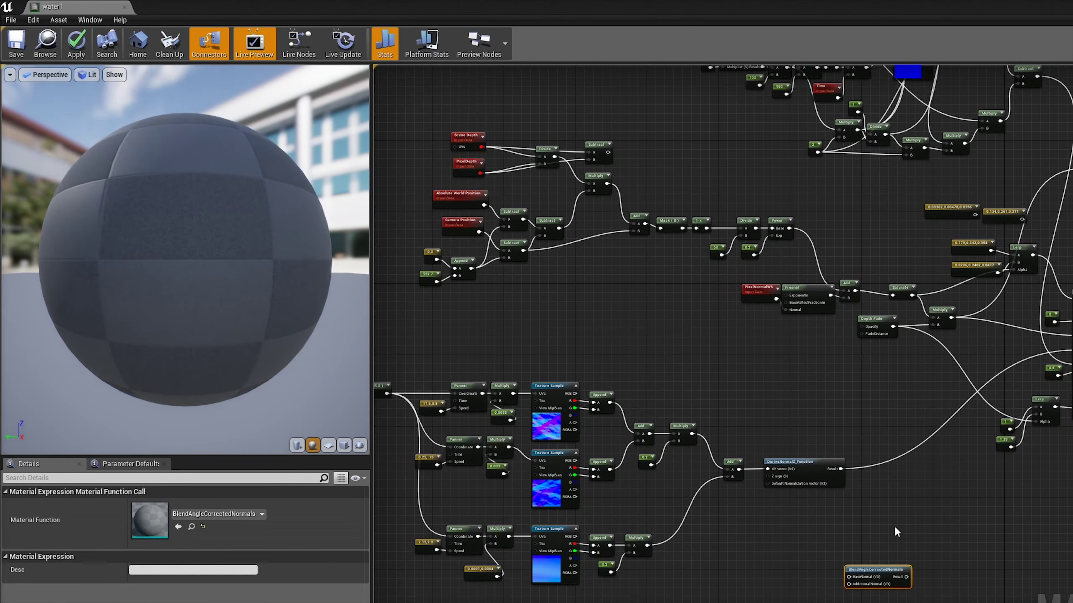
pyautogui.scroll(3, 896, 531)
pyautogui.moveTo(878, 566); pyautogui.dragTo(787, 371)
# Step: Wire DeriveNormalZ to AdditionalNormal, the wave normal to BaseNormal, and the blend into Normal, then apply
pyautogui.moveTo(668, 367); pyautogui.dragTo(738, 400)
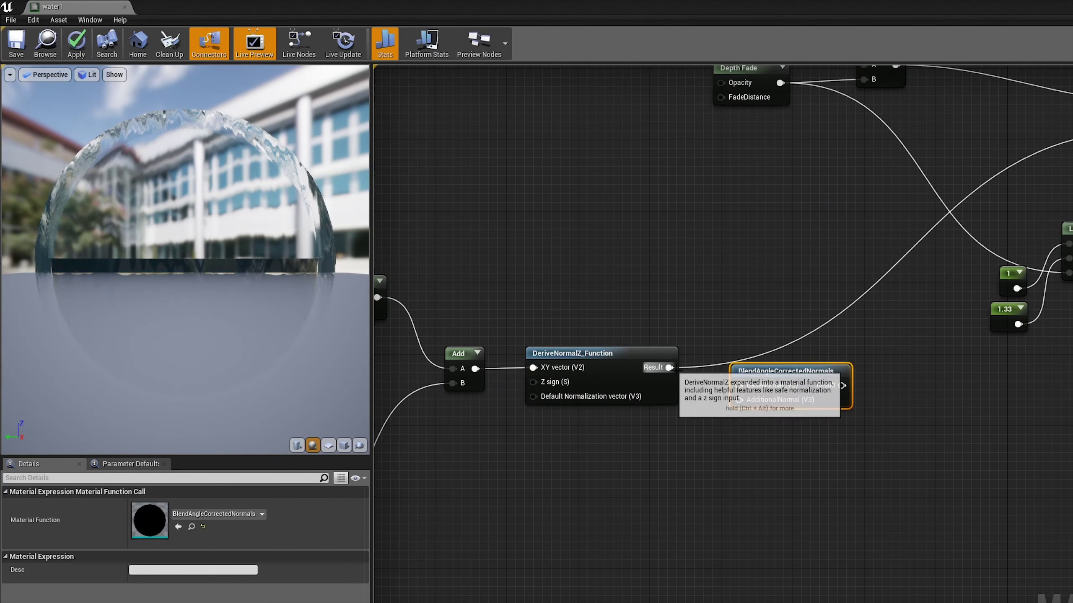
pyautogui.scroll(-5, 769, 477)
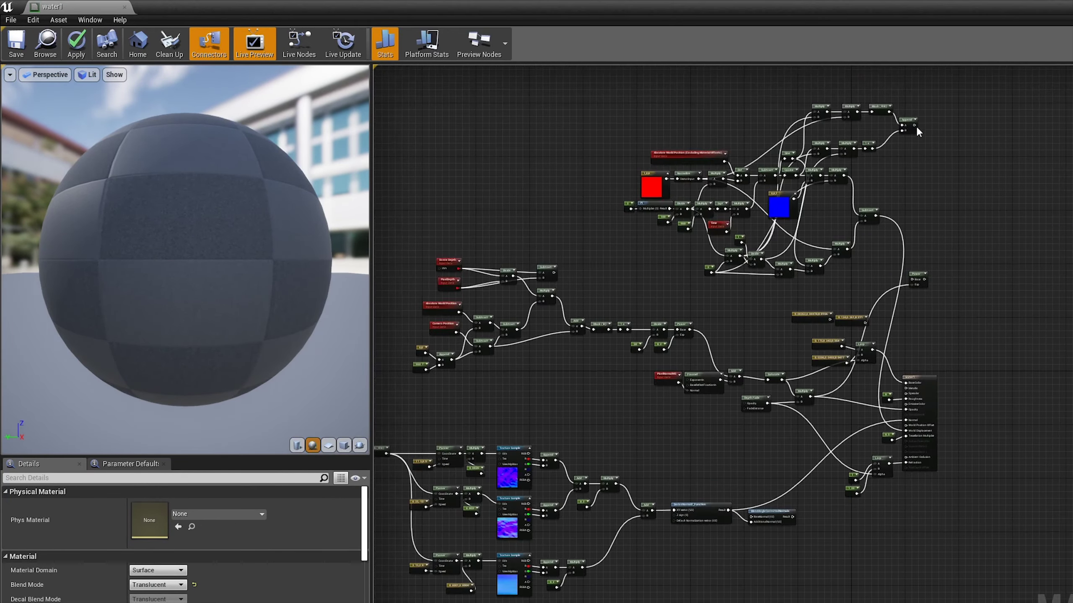
pyautogui.moveTo(917, 124); pyautogui.dragTo(771, 456)
pyautogui.click(773, 454)
pyautogui.scroll(5, 772, 454)
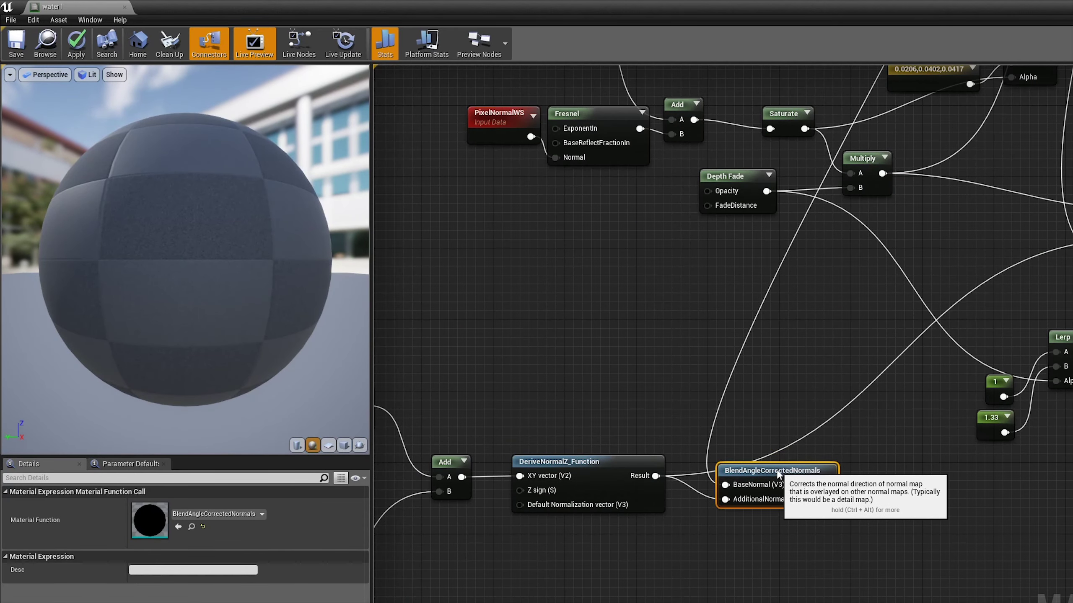
pyautogui.moveTo(841, 460); pyautogui.dragTo(676, 556, button='right')
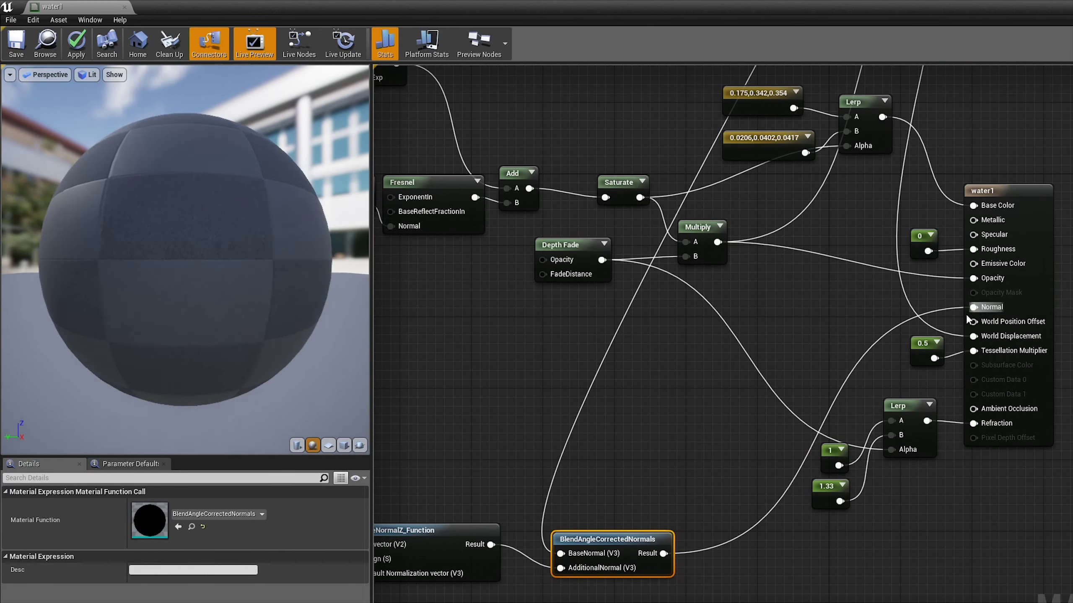
pyautogui.scroll(-5, 929, 486)
pyautogui.click(926, 499)
pyautogui.hotkey('ctrl', 's')
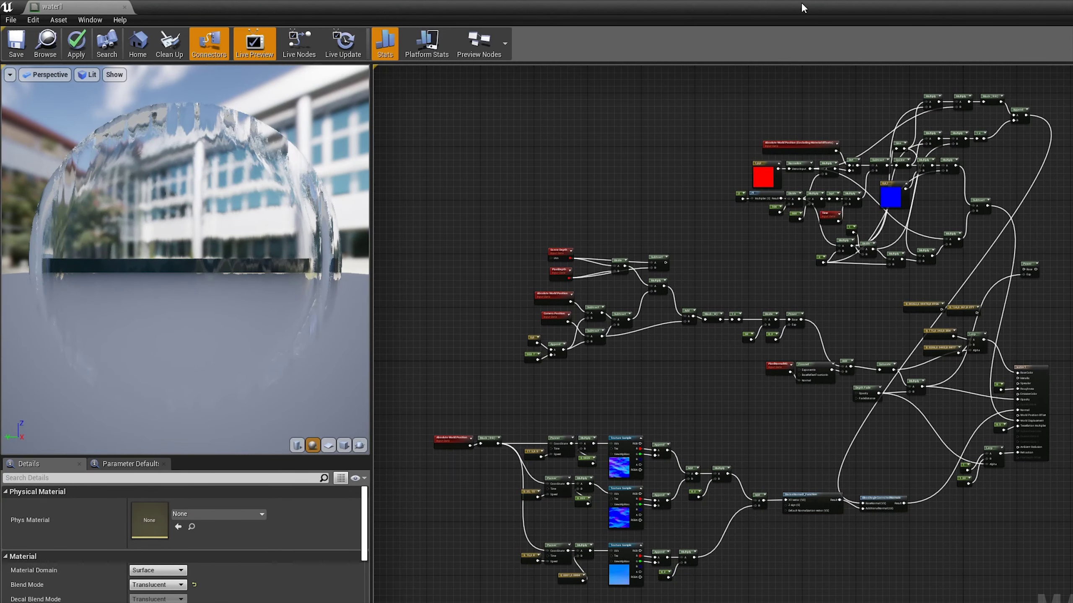
pyautogui.moveTo(169, 6); pyautogui.dragTo(666, 566)
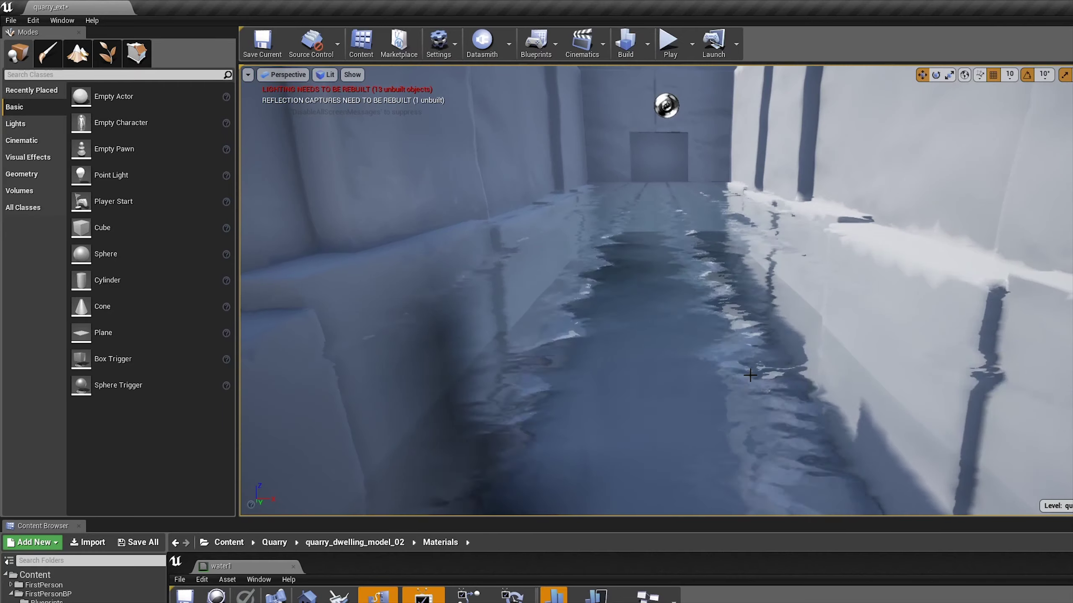
# Step: Change the wave constant from 1 to 0.3, save water1, and view the quarry level
pyautogui.moveTo(750, 374)
pyautogui.mouseDown(button='right')
pyautogui.moveTo(717, 355)
pyautogui.moveTo(714, 338)
pyautogui.mouseUp(button='right')
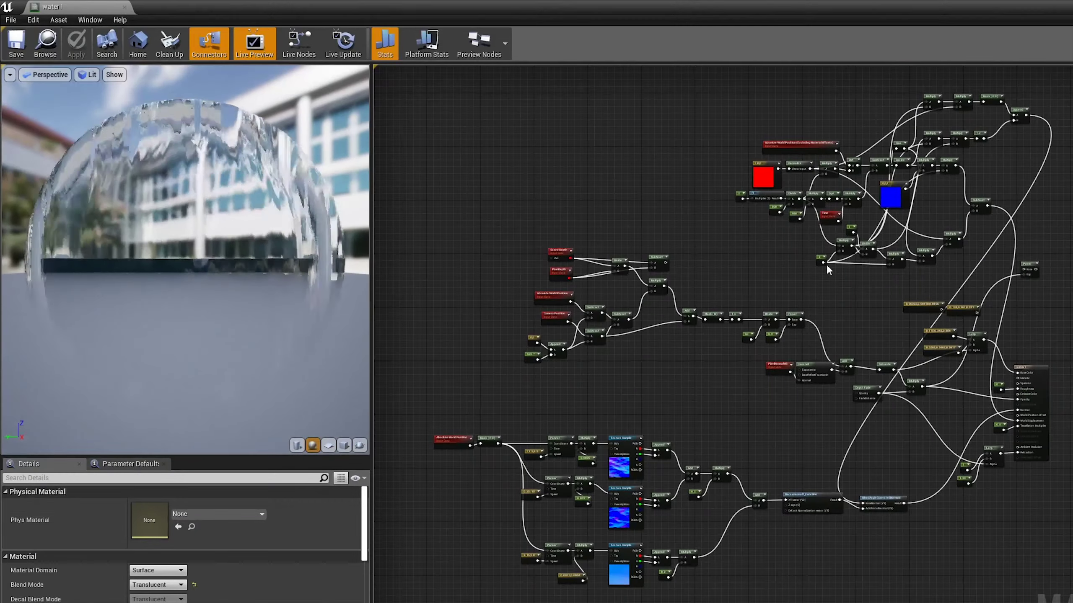
pyautogui.moveTo(849, 441); pyautogui.dragTo(800, 514, button='right')
pyautogui.click(775, 375)
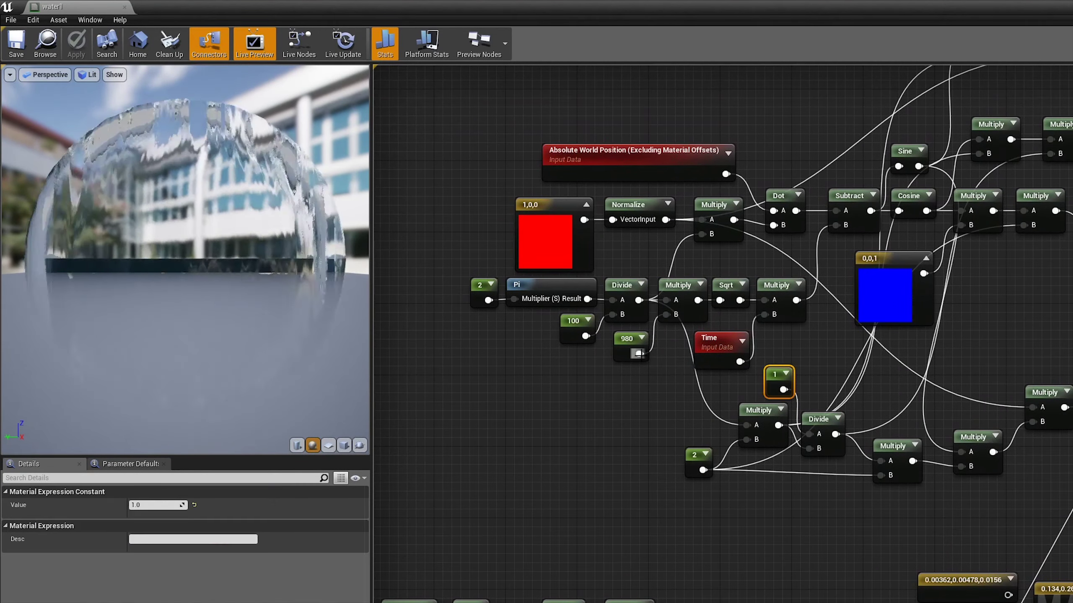
pyautogui.click(156, 505)
pyautogui.write('0.3')
pyautogui.press('Return')
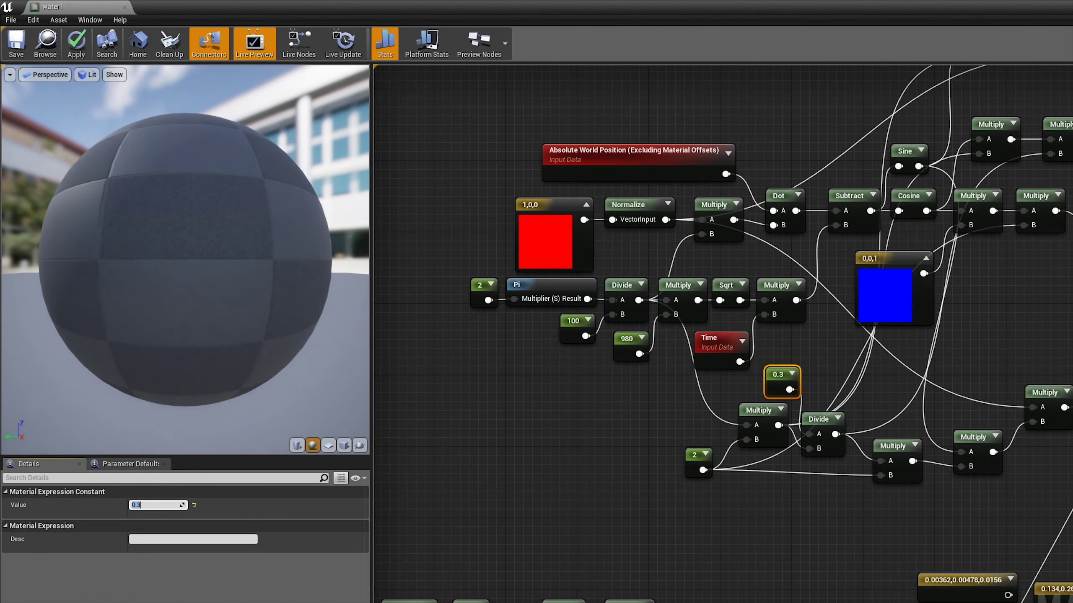
pyautogui.click(16, 57)
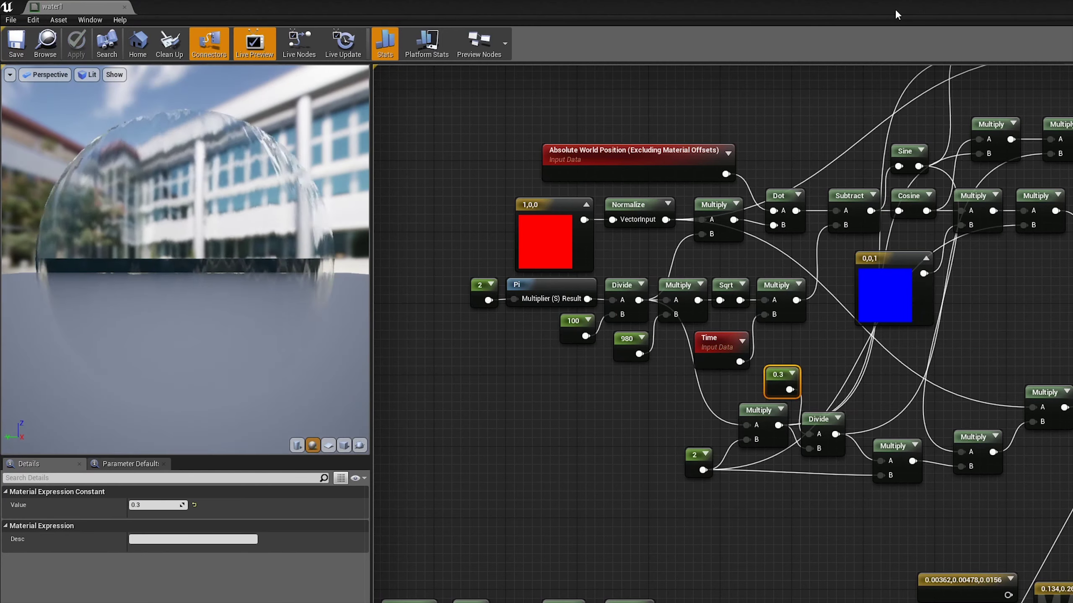
pyautogui.moveTo(895, 9); pyautogui.dragTo(1072, 550)
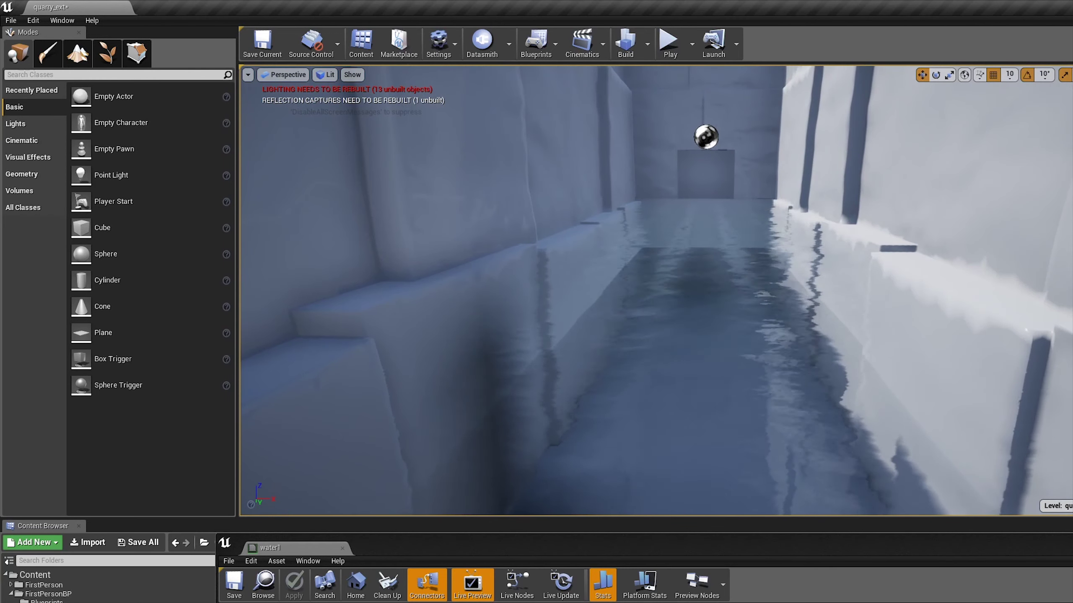
# Step: Apply and save water1 with the Divide's constant at 200, checking the water in the level
pyautogui.moveTo(520, 547); pyautogui.dragTo(519, 277)
pyautogui.scroll(2, 633, 527)
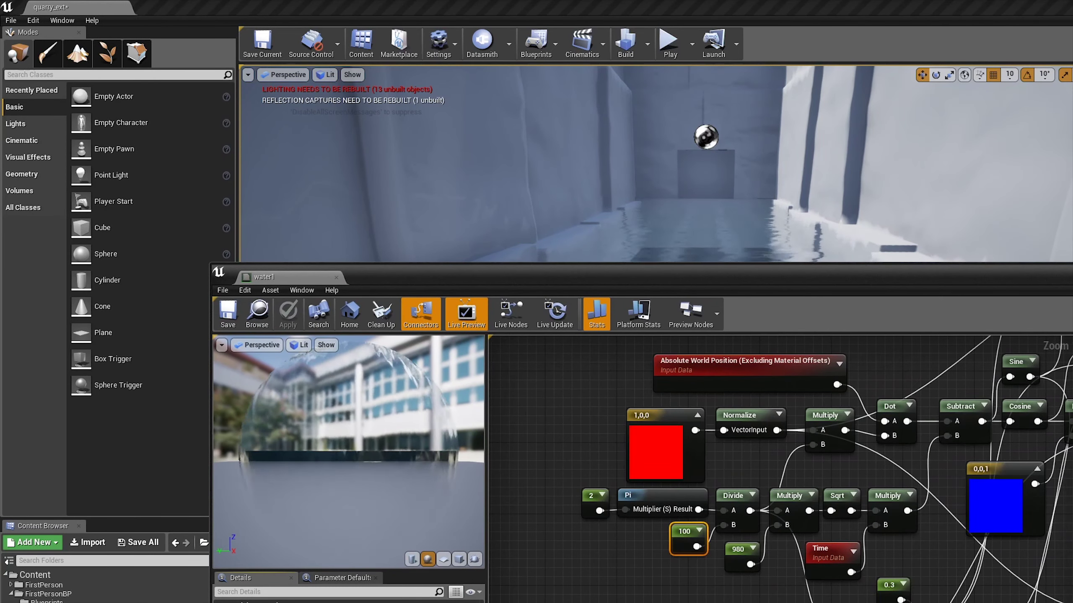
pyautogui.hotkey('ctrl', 's')
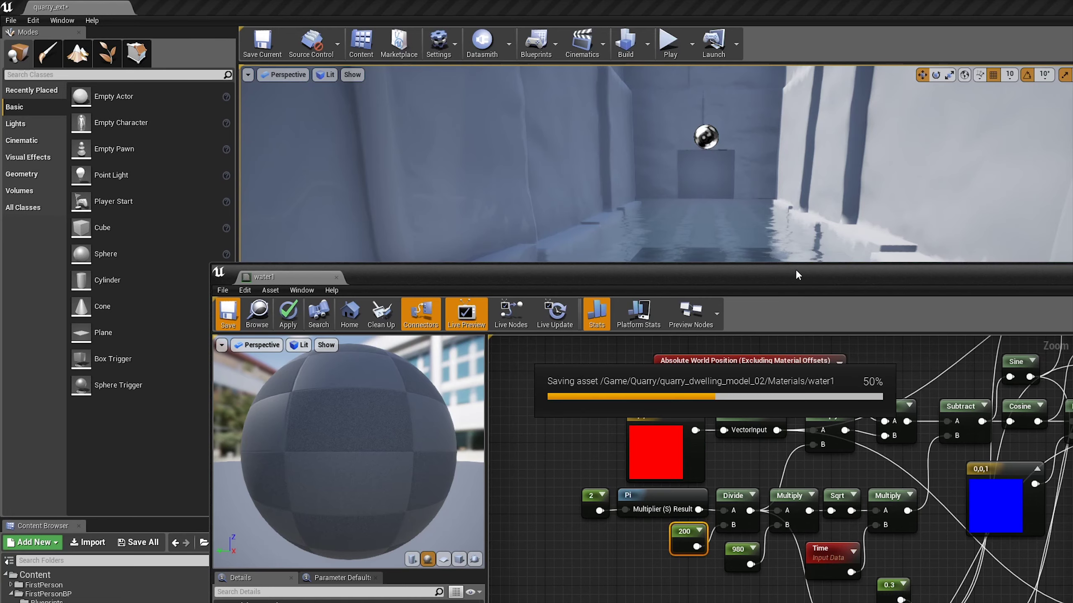
pyautogui.moveTo(796, 271); pyautogui.dragTo(751, 504)
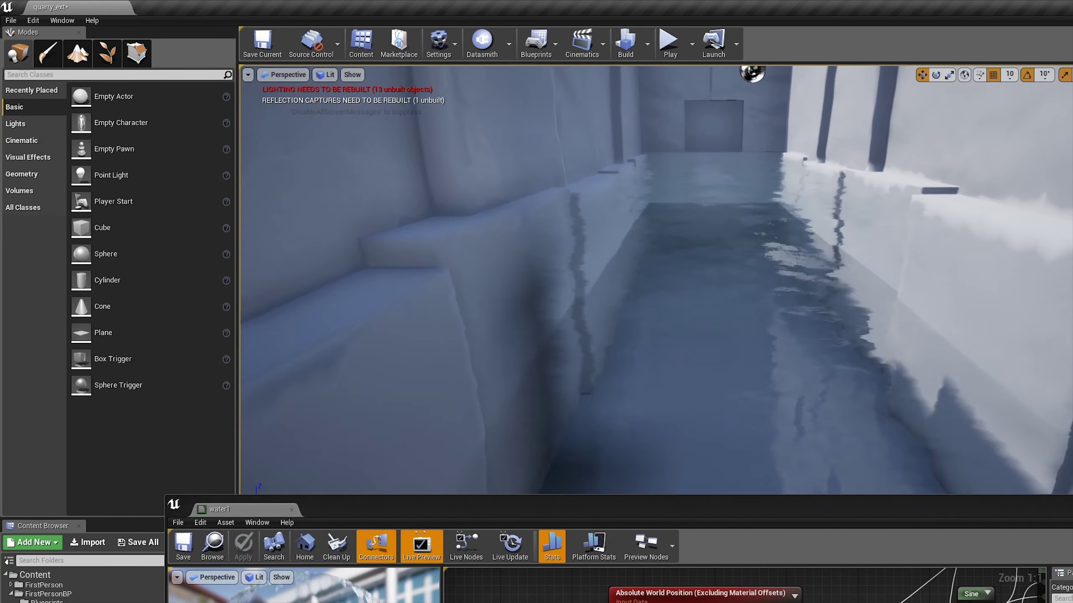
pyautogui.moveTo(633, 296); pyautogui.dragTo(591, 253, button='right')
pyautogui.moveTo(751, 505); pyautogui.dragTo(729, 397)
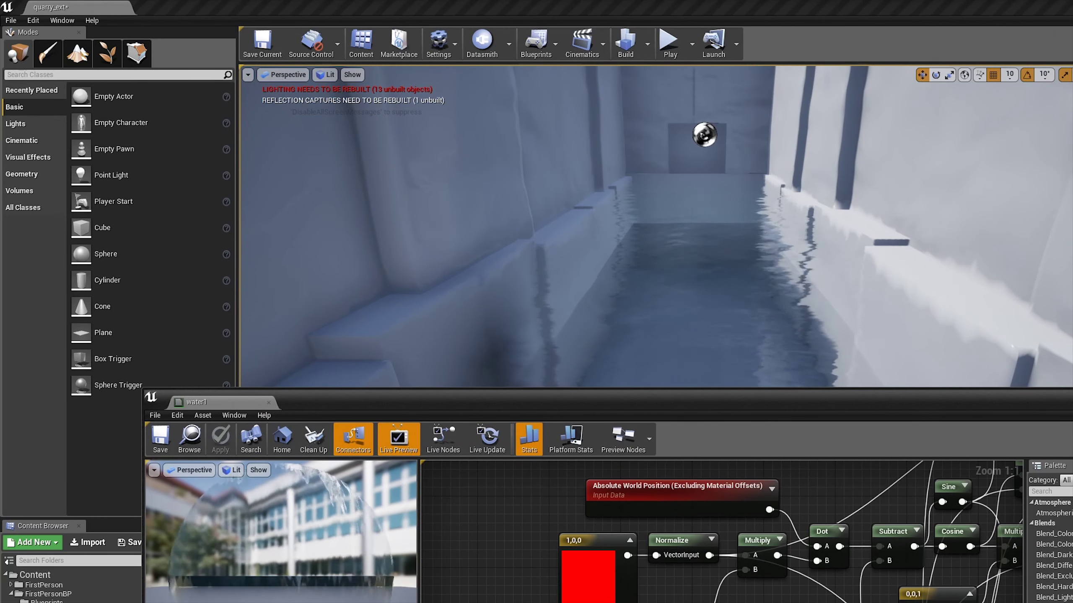
pyautogui.moveTo(760, 592)
pyautogui.mouseDown(button='right')
pyautogui.moveTo(676, 538)
pyautogui.moveTo(709, 471)
pyautogui.mouseUp(button='right')
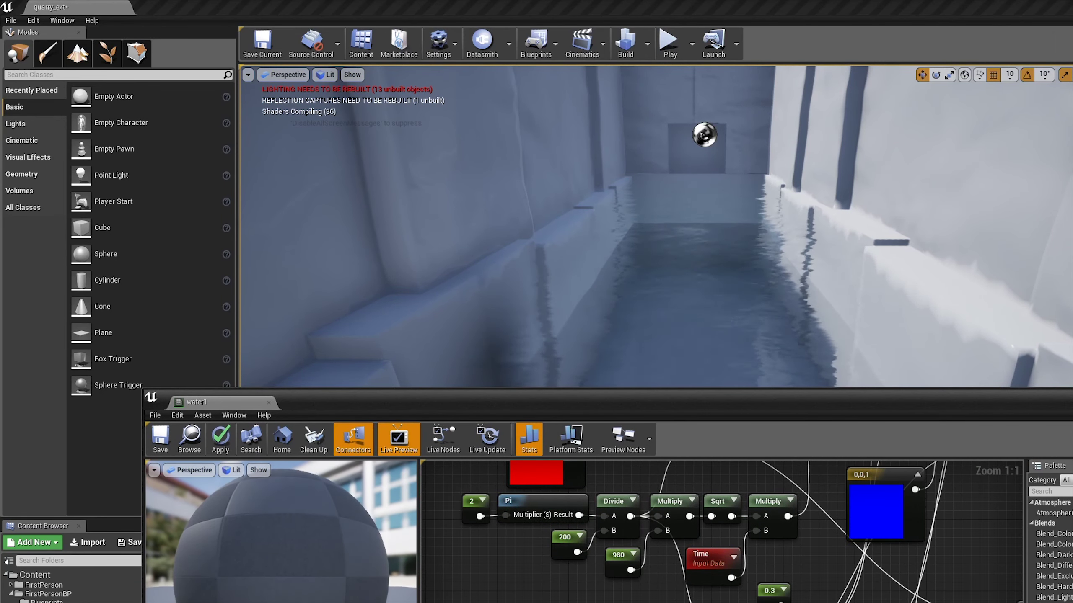
pyautogui.click(159, 435)
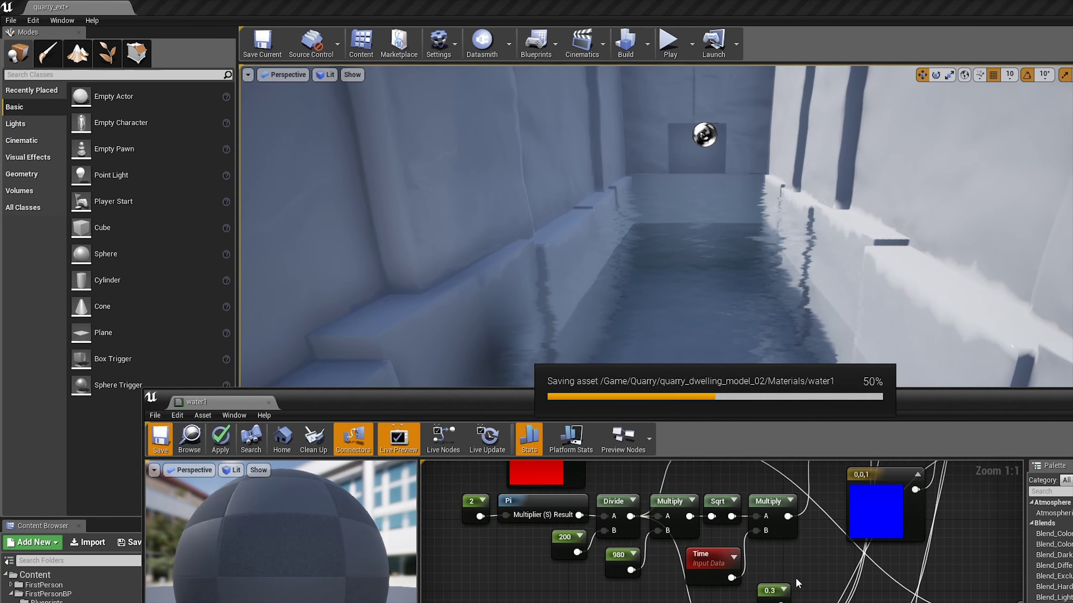
pyautogui.moveTo(791, 571)
pyautogui.mouseDown(button='right')
pyautogui.moveTo(659, 600)
pyautogui.moveTo(777, 591)
pyautogui.mouseUp(button='right')
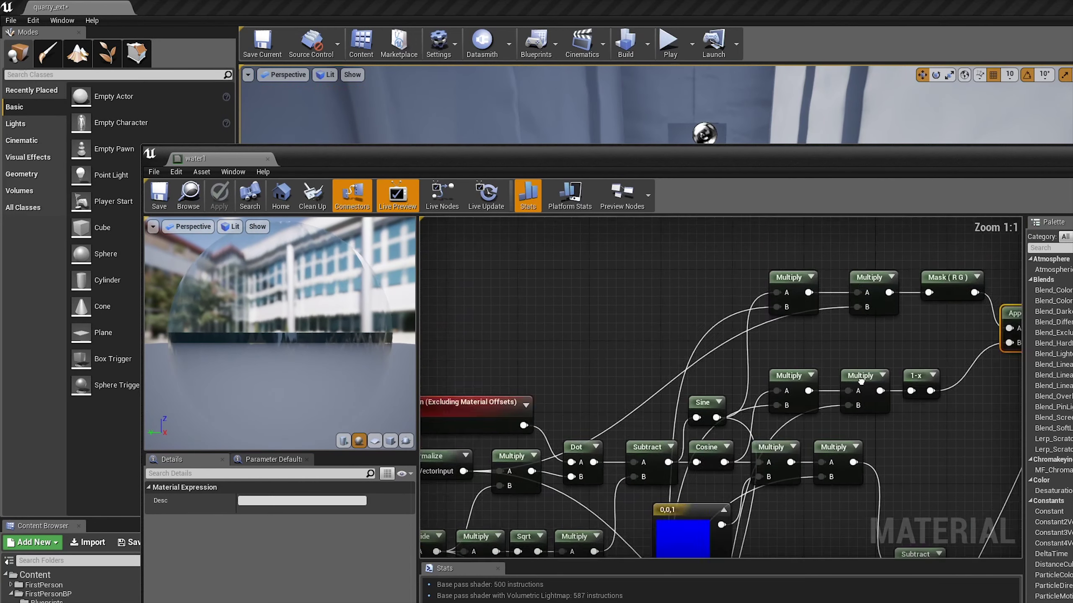
# Step: Add a RotateVector node to the water1 graph from a 'rotat' node search
pyautogui.moveTo(860, 380); pyautogui.dragTo(696, 381, button='right')
pyautogui.rightClick(956, 370)
pyautogui.write('rot')
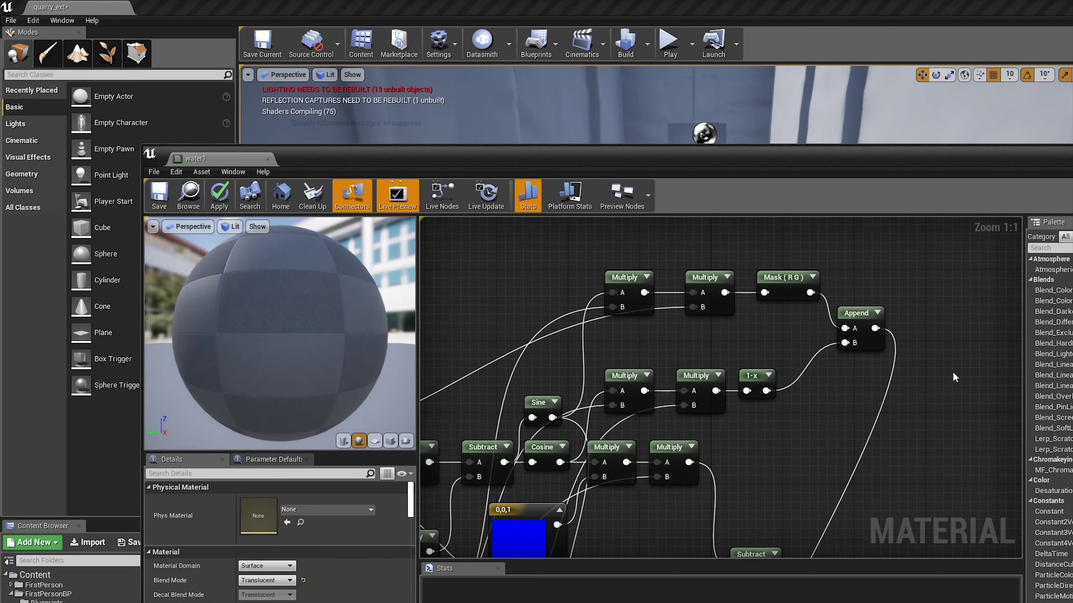
pyautogui.rightClick(952, 371)
pyautogui.write('rotat')
pyautogui.click(1004, 472)
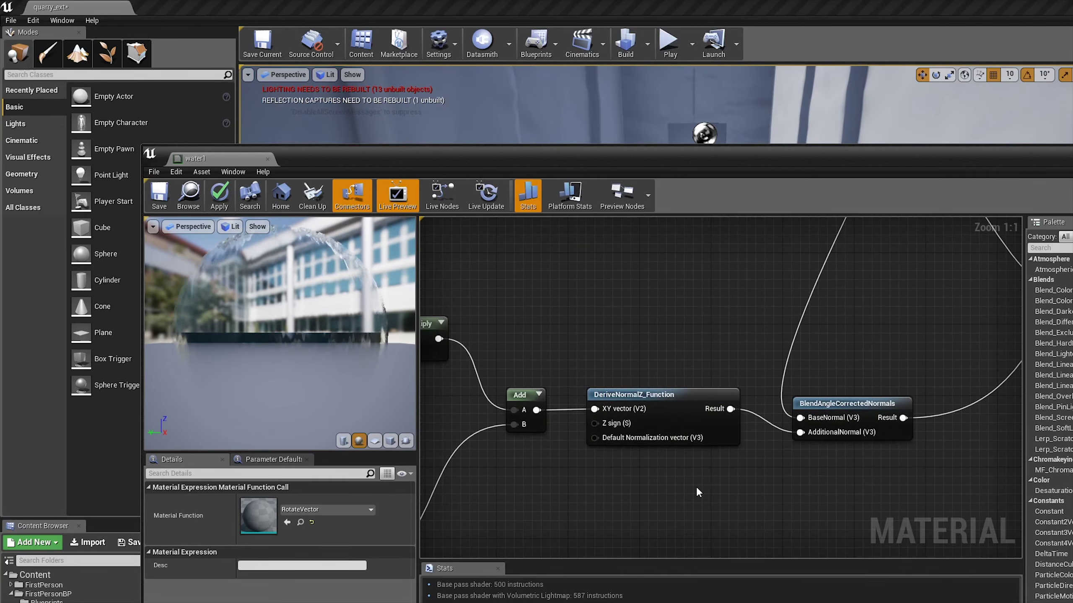
# Step: Wire DeriveNormalZ into RotateVector's LookAtVector and its Result into AdditionalNormal, then save
pyautogui.scroll(-3, 695, 486)
pyautogui.scroll(1, 765, 388)
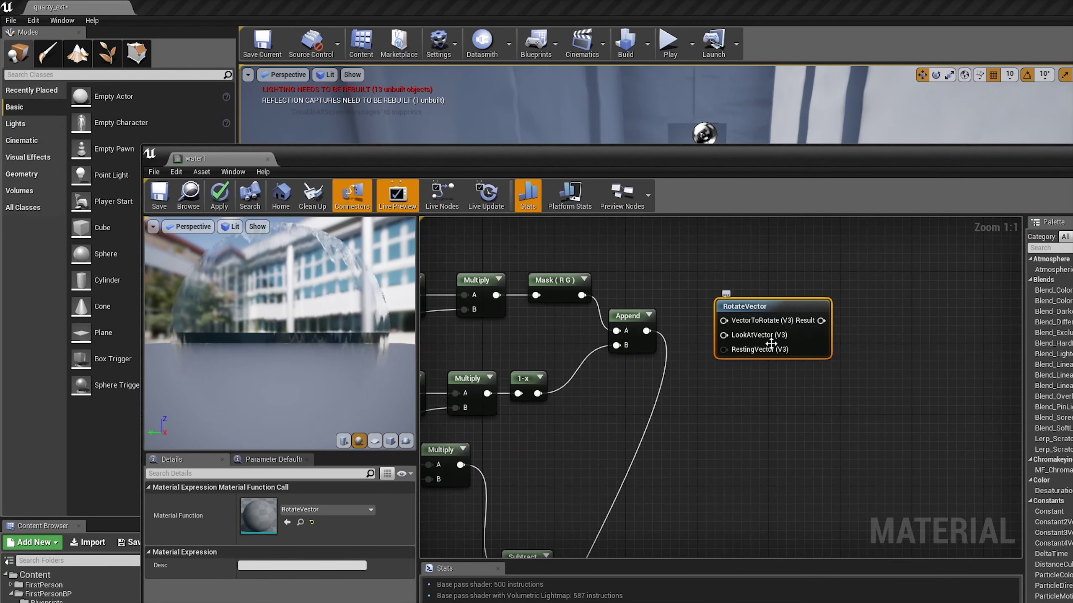
pyautogui.scroll(-2, 765, 330)
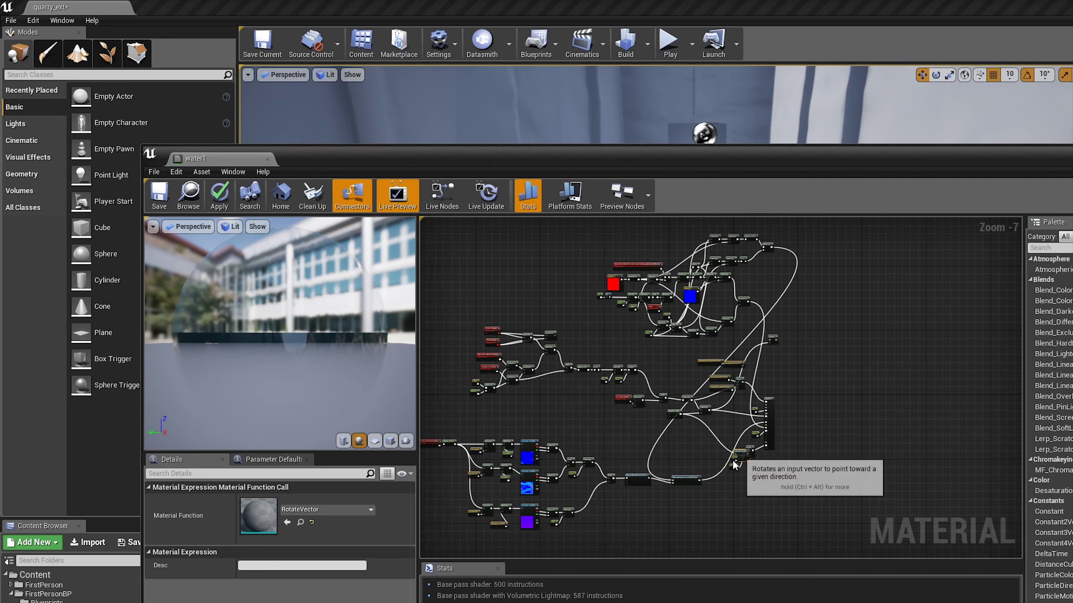
pyautogui.scroll(4, 739, 380)
pyautogui.moveTo(650, 396)
pyautogui.mouseDown()
pyautogui.moveTo(724, 474)
pyautogui.moveTo(701, 489)
pyautogui.mouseUp()
pyautogui.moveTo(799, 489); pyautogui.dragTo(728, 431)
pyautogui.moveTo(659, 409); pyautogui.dragTo(701, 504)
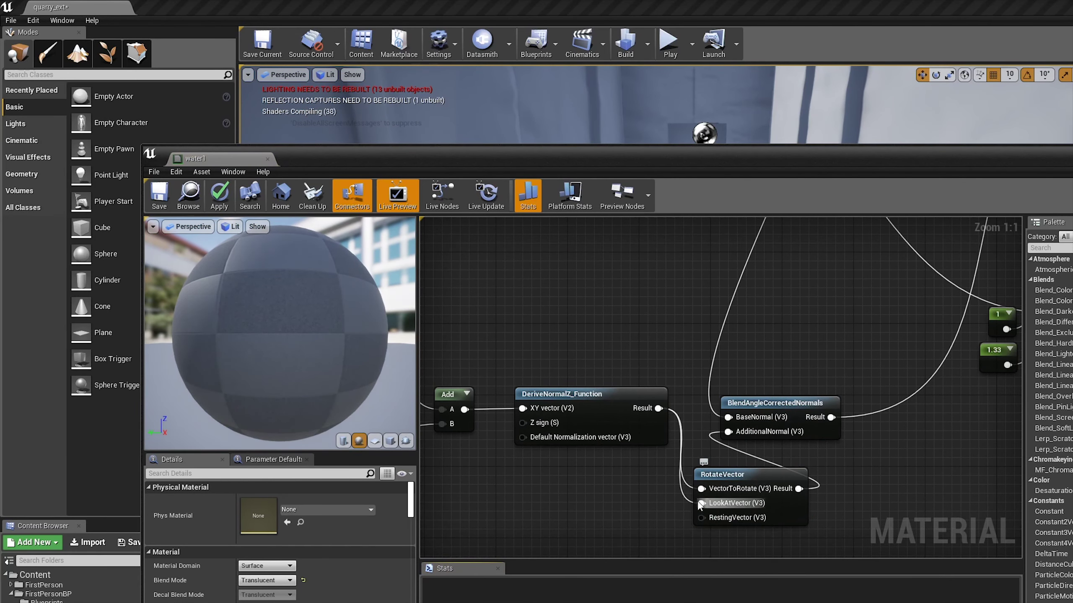
pyautogui.scroll(-5, 688, 431)
pyautogui.click(219, 195)
pyautogui.moveTo(380, 158); pyautogui.dragTo(358, 440)
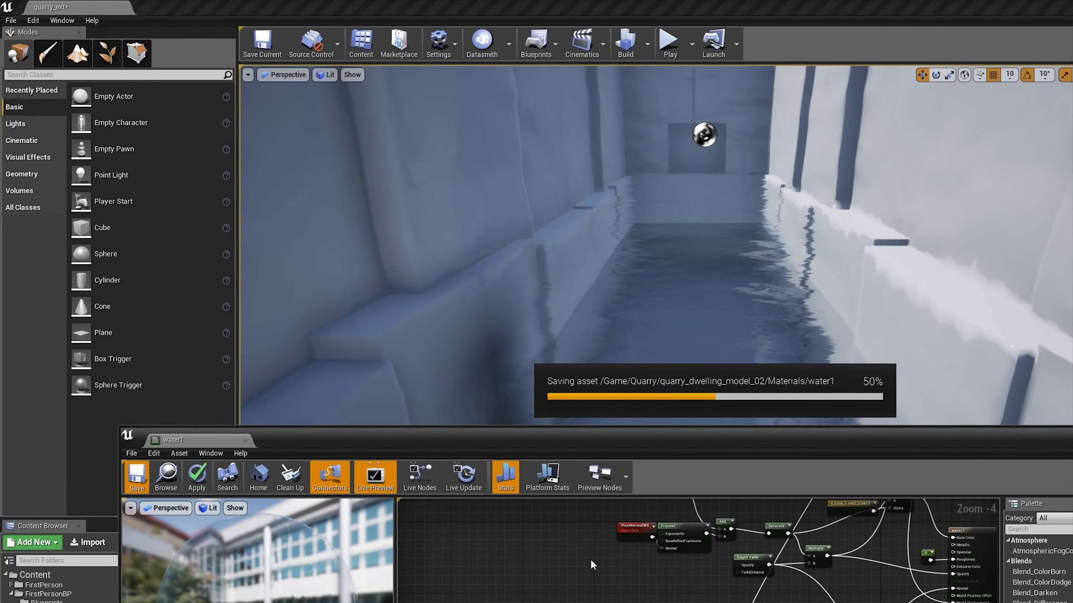
# Step: Search nodes for 'rot', cancel without adding anything, and pan back to the normal-blend nodes
pyautogui.scroll(3, 843, 316)
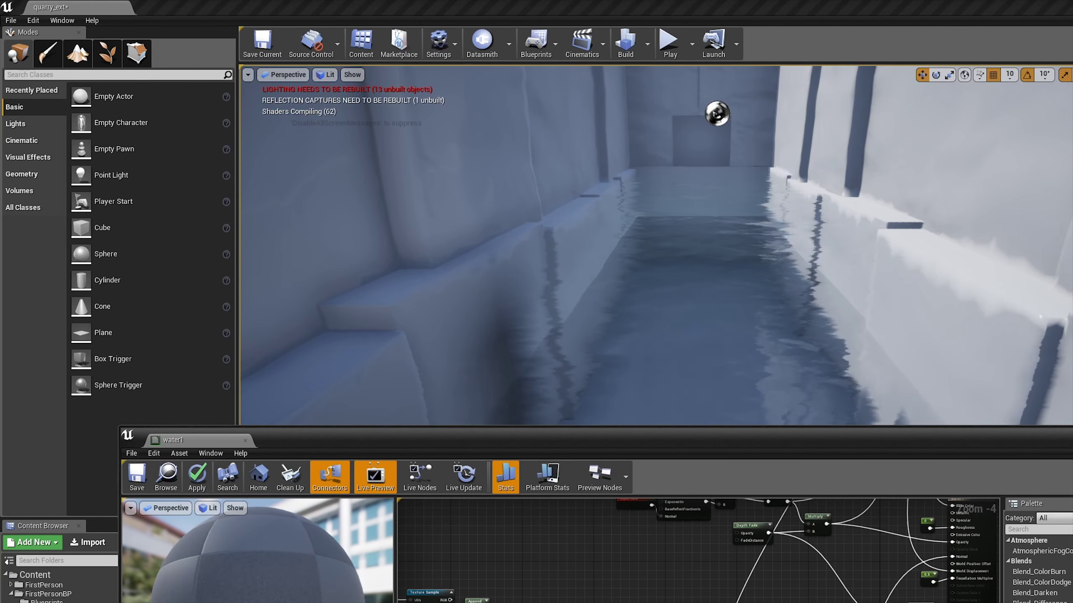
pyautogui.scroll(4, 697, 549)
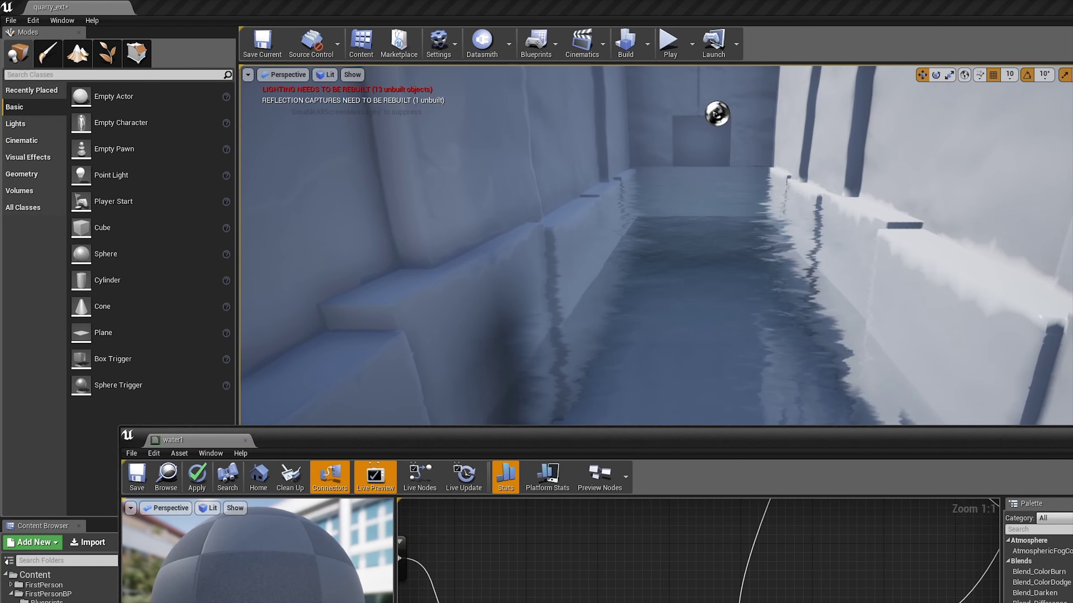
pyautogui.rightClick(658, 491)
pyautogui.write('rot')
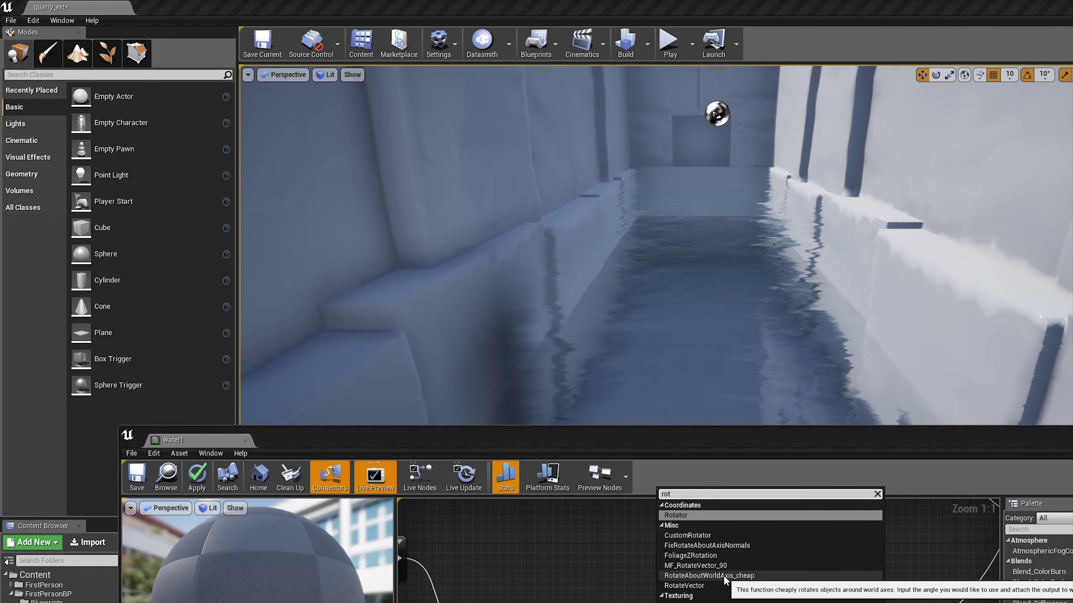
pyautogui.press('Escape')
pyautogui.moveTo(708, 570); pyautogui.dragTo(708, 519, button='right')
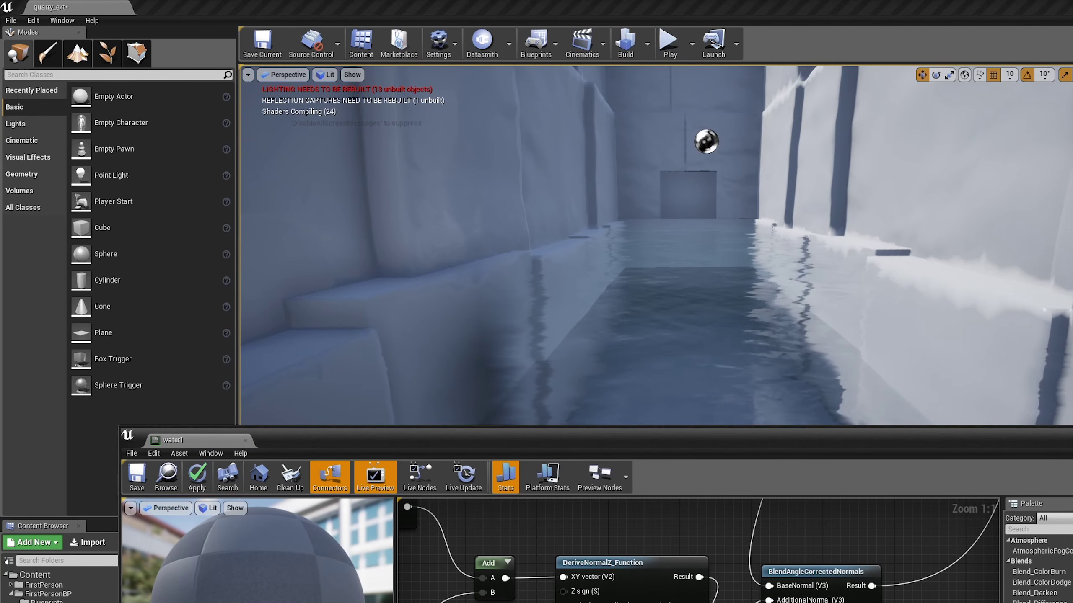
# Step: Save water1 several times while flying the level camera down the water channel
pyautogui.hotkey('ctrl', 's')
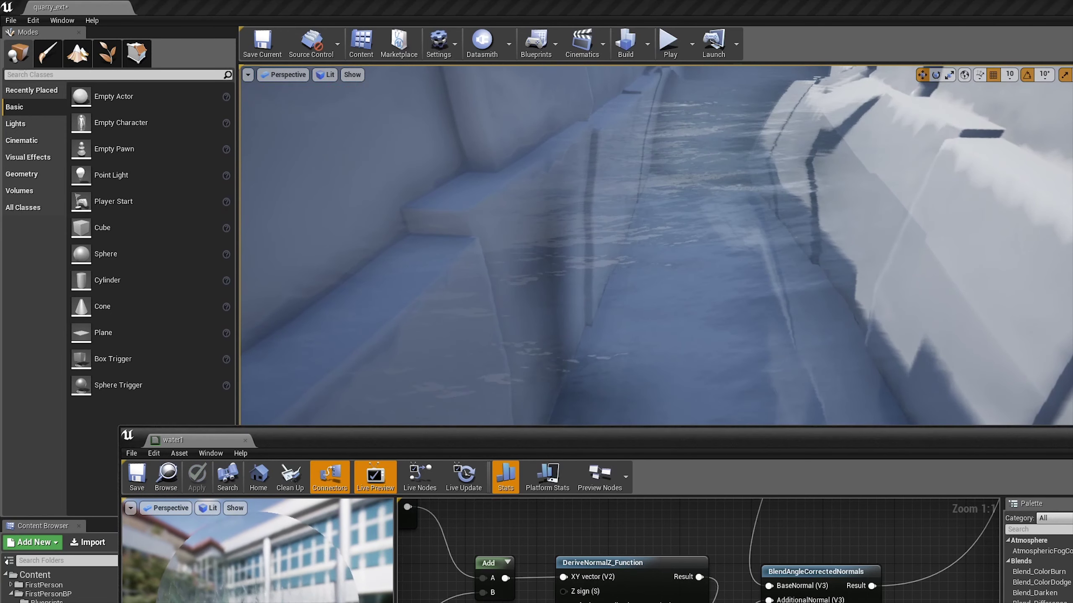
pyautogui.hotkey('ctrl', 's')
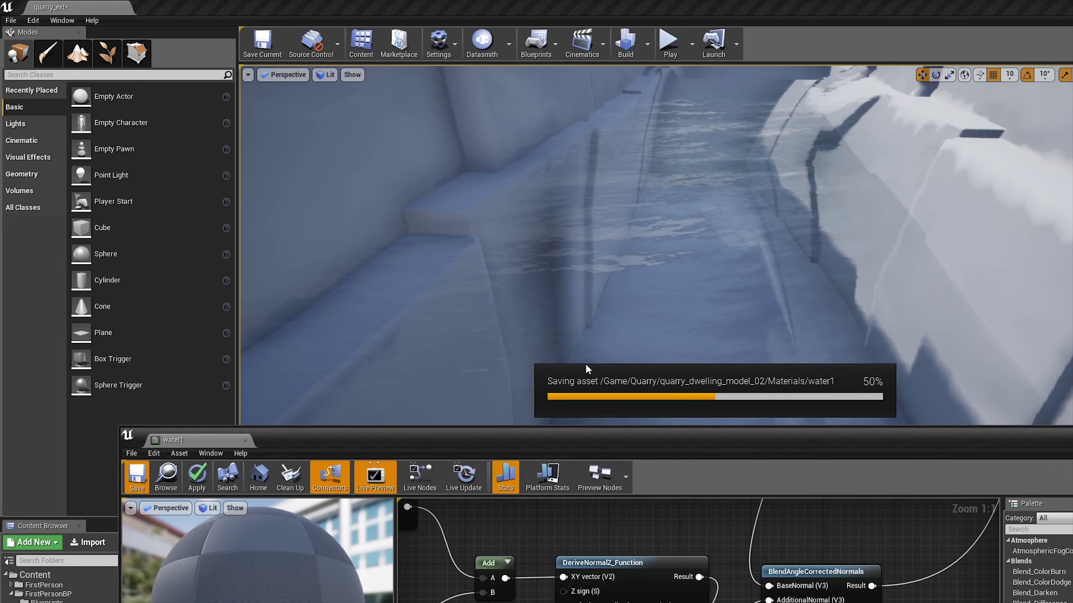
pyautogui.moveTo(585, 369); pyautogui.dragTo(585, 369, button='right')
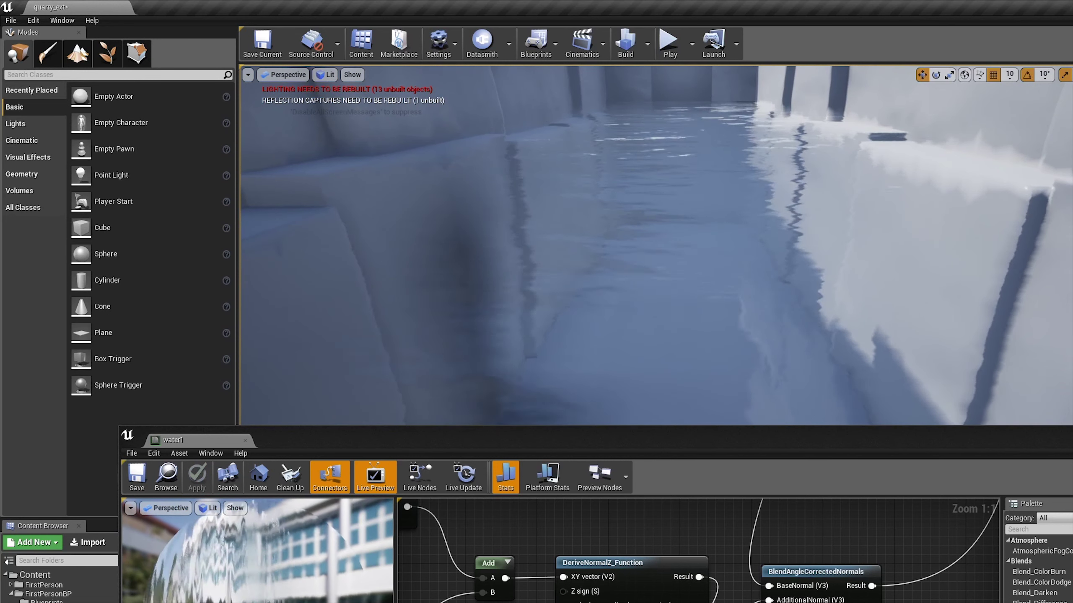
pyautogui.click(136, 477)
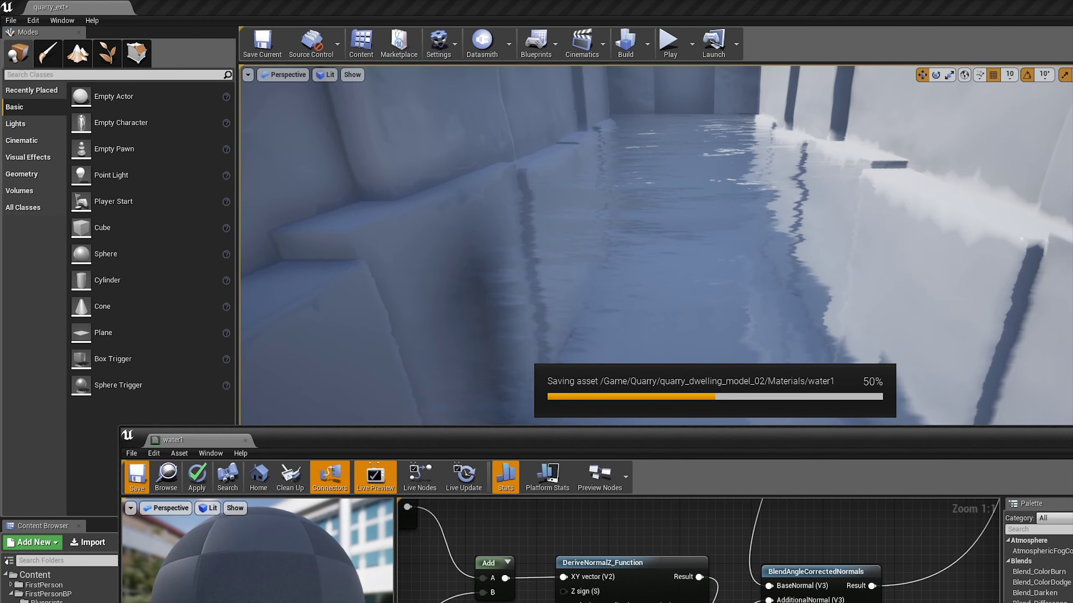
pyautogui.moveTo(766, 352); pyautogui.dragTo(765, 352, button='right')
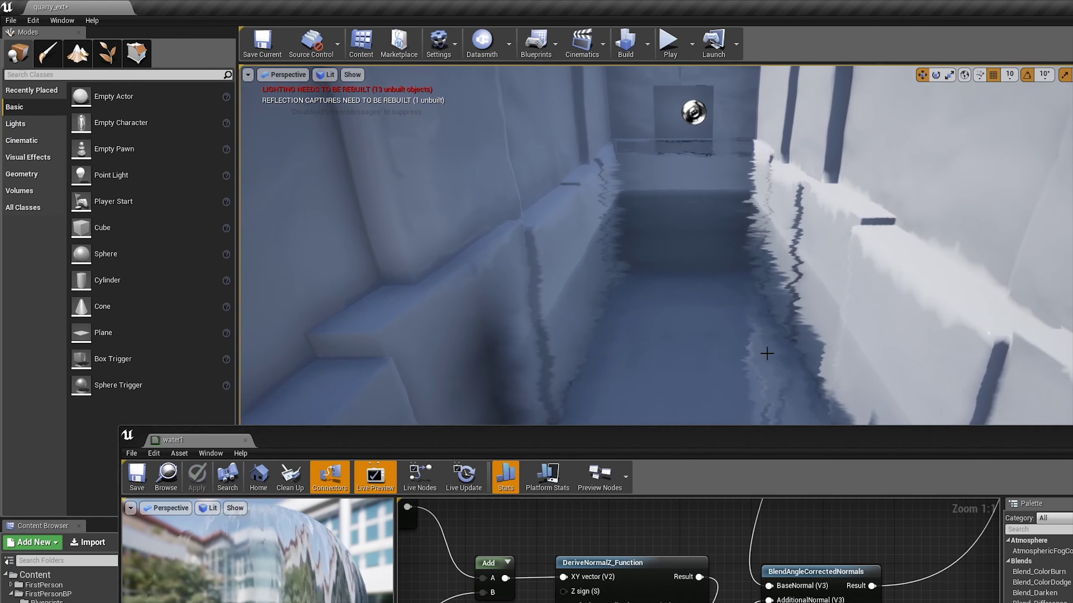
pyautogui.click(137, 482)
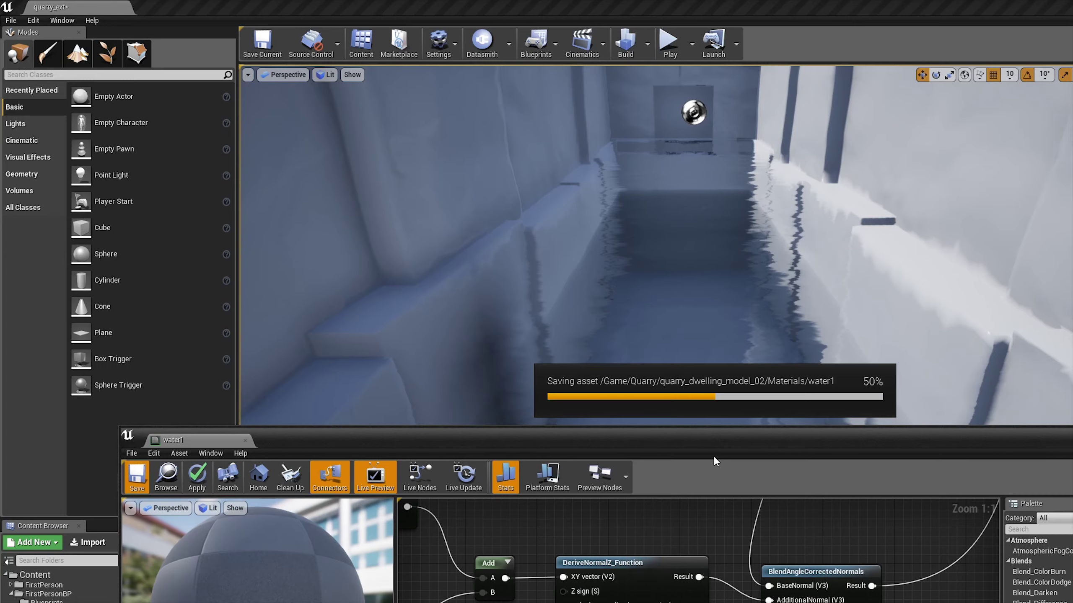
pyautogui.moveTo(722, 319); pyautogui.dragTo(723, 319, button='right')
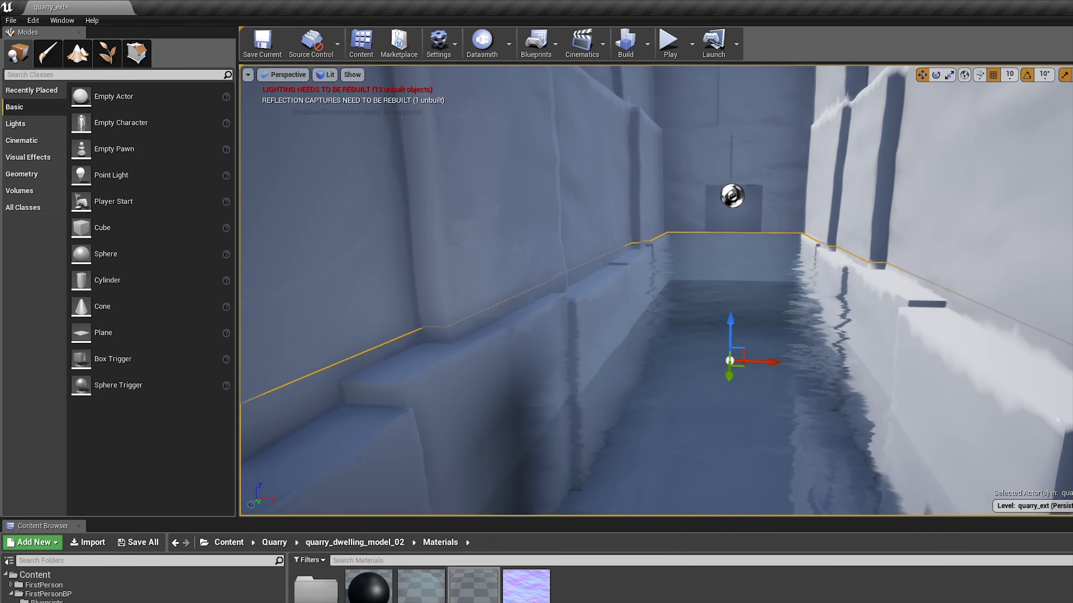
# Step: Add a node from a 'coor' search and set its value to 0.5 for the rotation center
pyautogui.rightClick(720, 550)
pyautogui.write('coor')
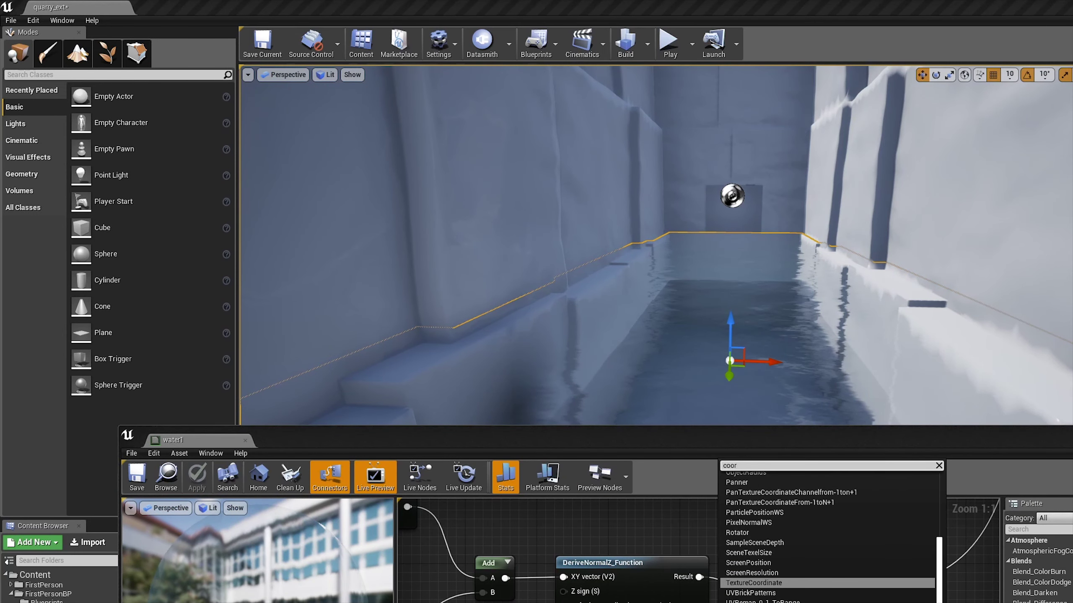
pyautogui.press('BackSpace')
pyautogui.press('BackSpace')
pyautogui.press('BackSpace')
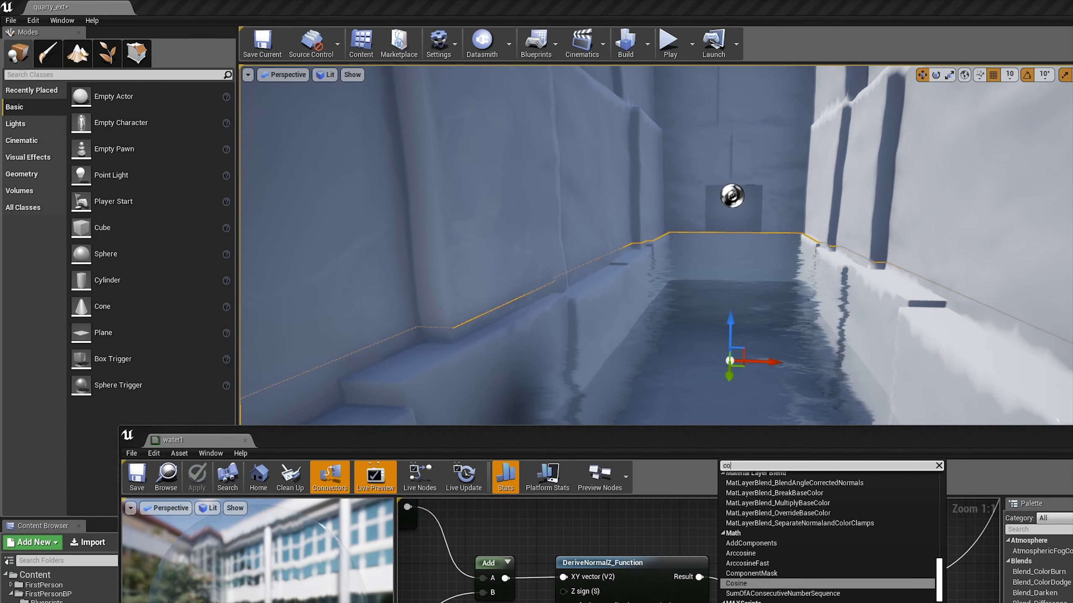
pyautogui.write('rotate')
pyautogui.press('BackSpace')
pyautogui.press('BackSpace')
pyautogui.press('BackSpace')
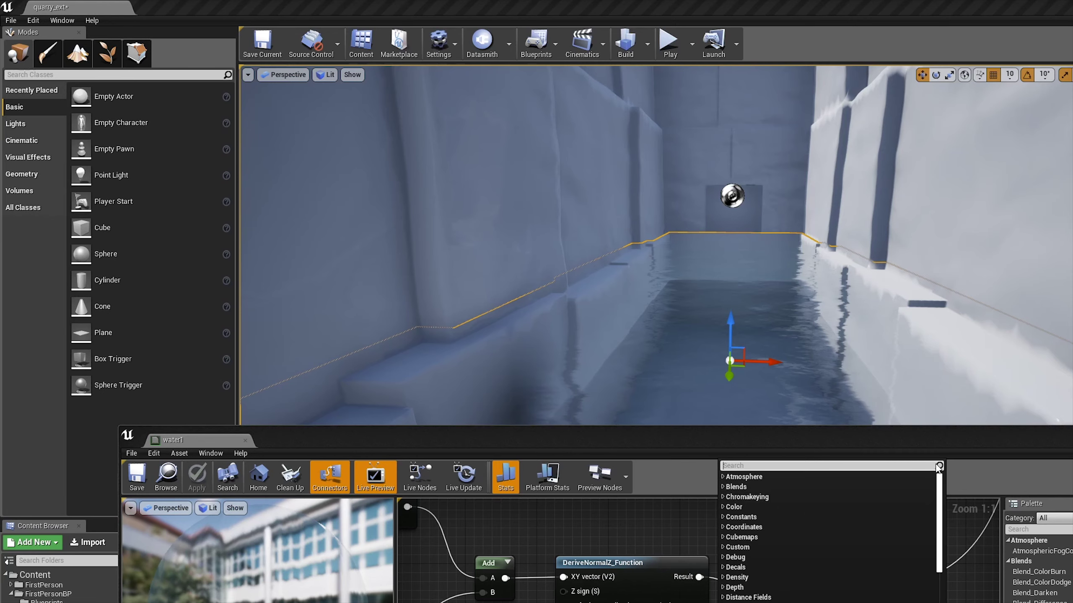
pyautogui.write('coor')
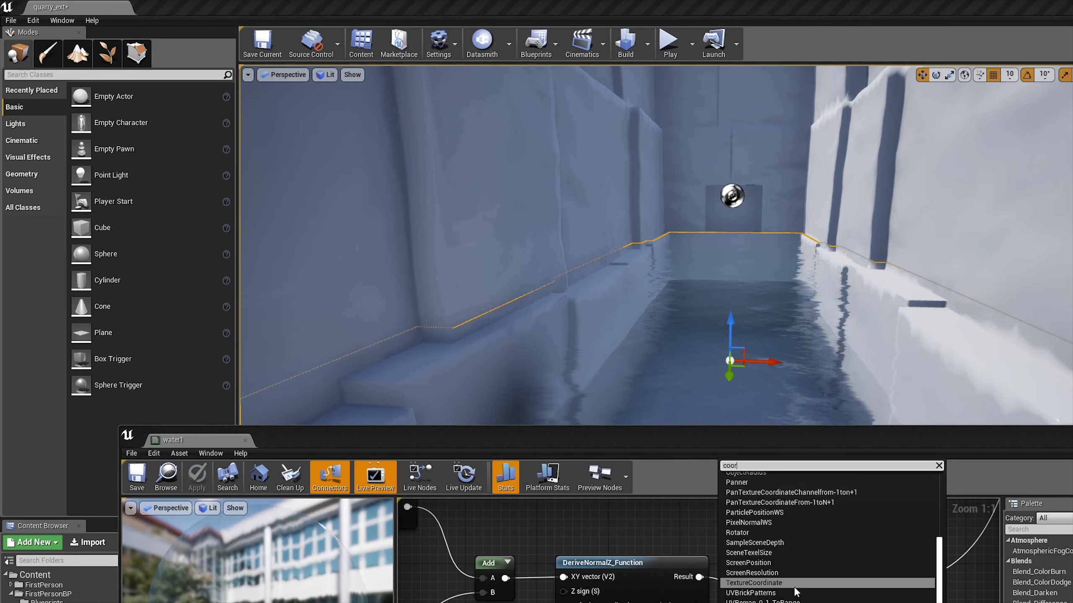
pyautogui.press('Return')
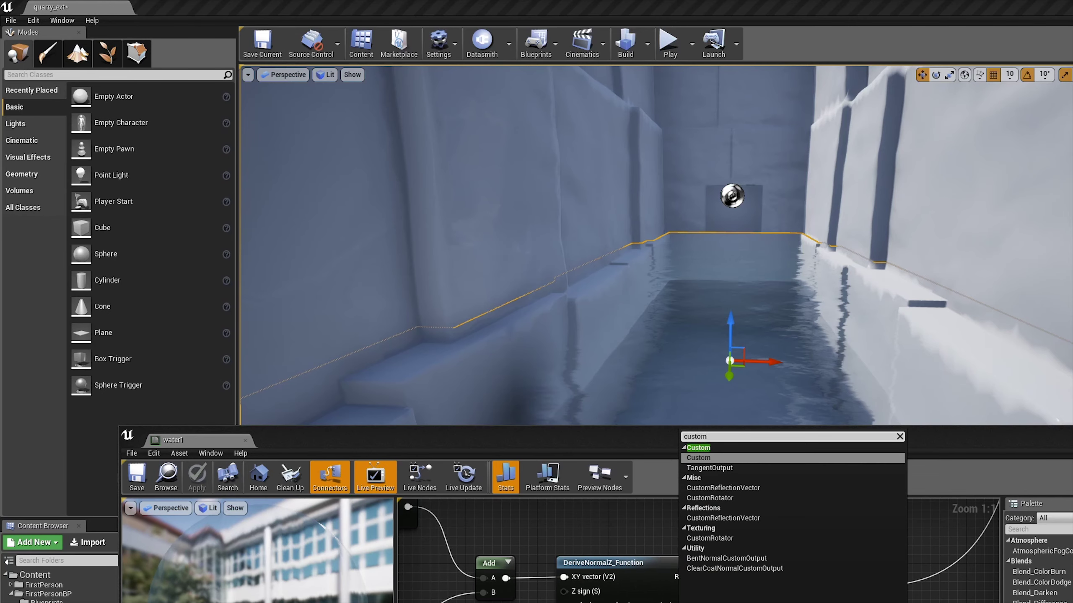
pyautogui.moveTo(697, 549)
pyautogui.mouseDown(button='right')
pyautogui.moveTo(650, 548)
pyautogui.moveTo(755, 535)
pyautogui.mouseUp(button='right')
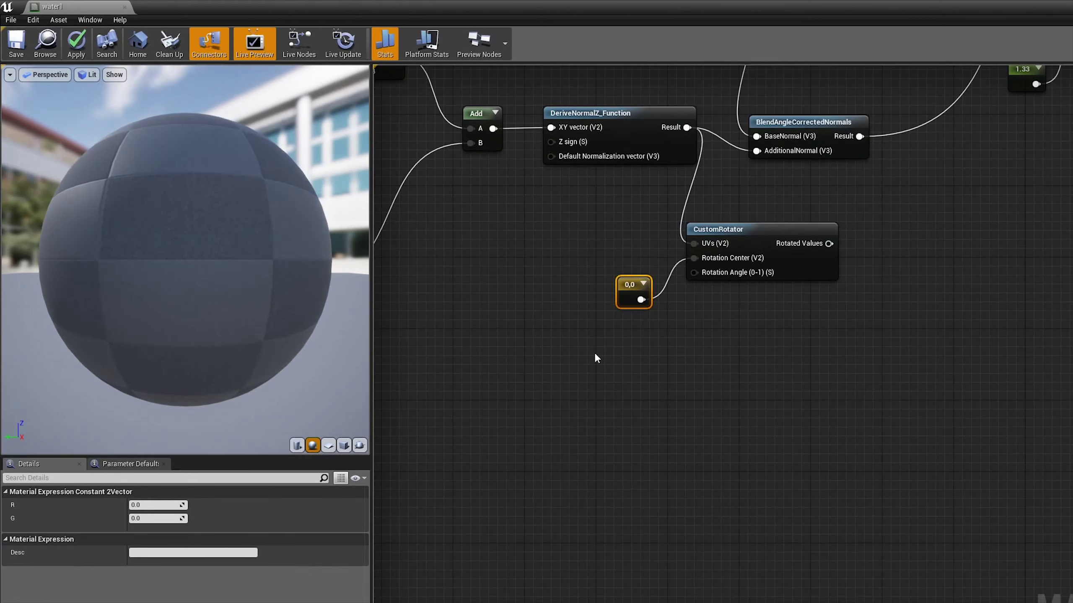
pyautogui.write('.5')
pyautogui.press('Tab')
pyautogui.write('.5')
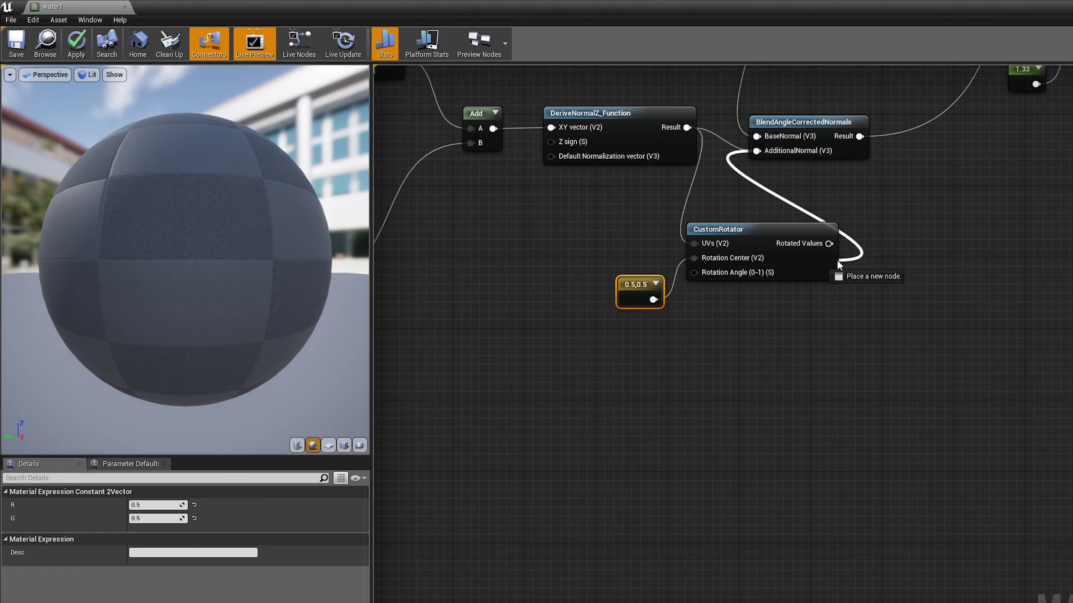
# Step: Connect CustomRotator's Rotated Values to AdditionalNormal and inspect the CustomRotator function
pyautogui.moveTo(837, 264); pyautogui.dragTo(829, 244)
pyautogui.moveTo(829, 243); pyautogui.dragTo(875, 387, button='right')
pyautogui.moveTo(800, 300); pyautogui.dragTo(871, 310)
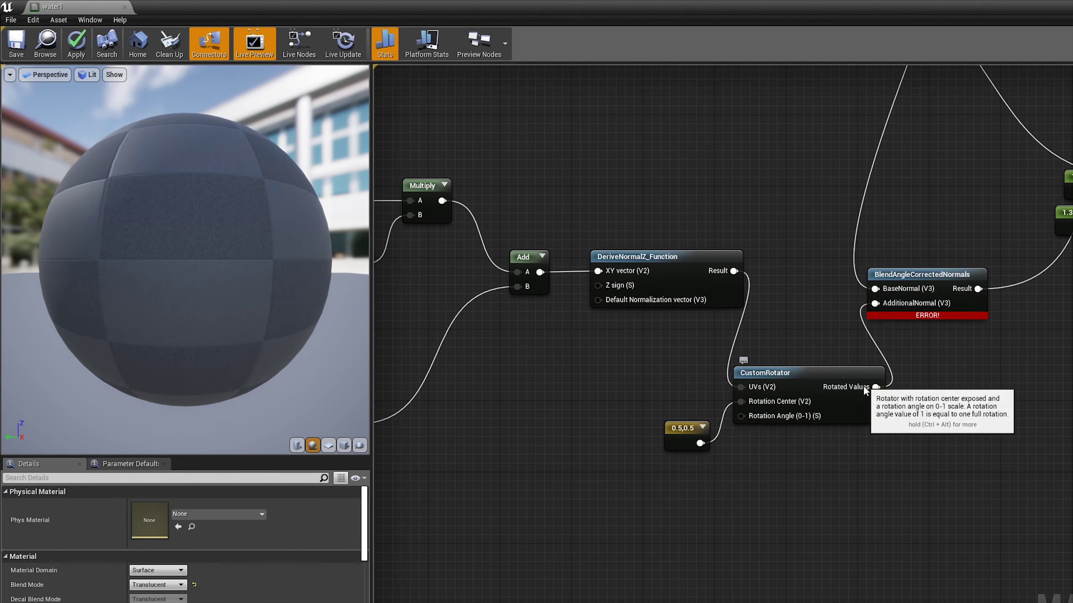
pyautogui.doubleClick(765, 373)
pyautogui.scroll(10, 679, 366)
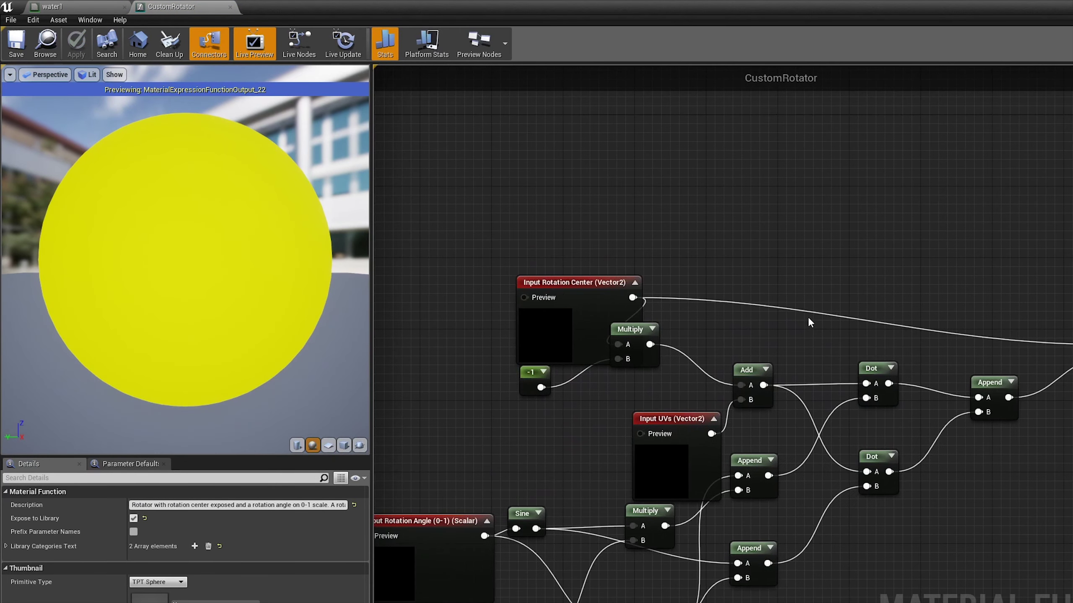
pyautogui.click(76, 7)
# Step: Add an MF_RotateVector_90 node and place it near the blend node
pyautogui.rightClick(792, 521)
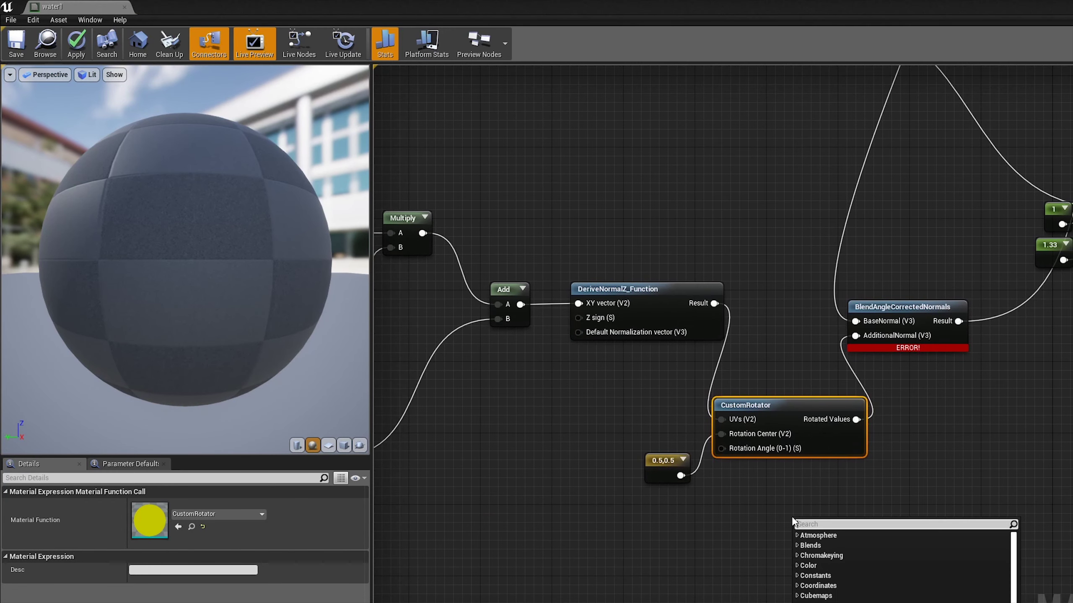
pyautogui.write('rotat')
pyautogui.click(841, 601)
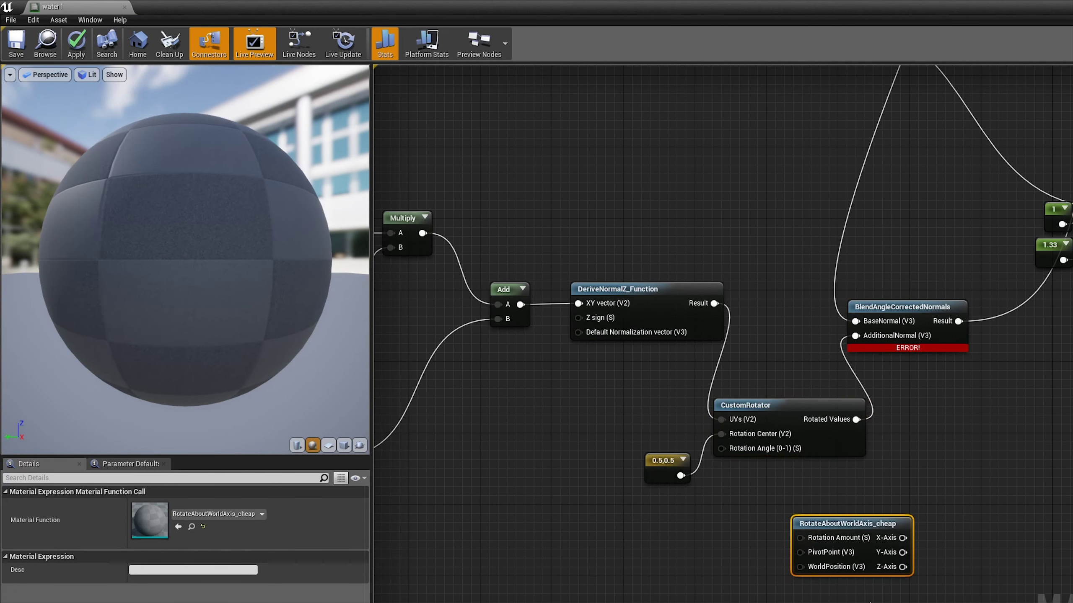
pyautogui.click(809, 526)
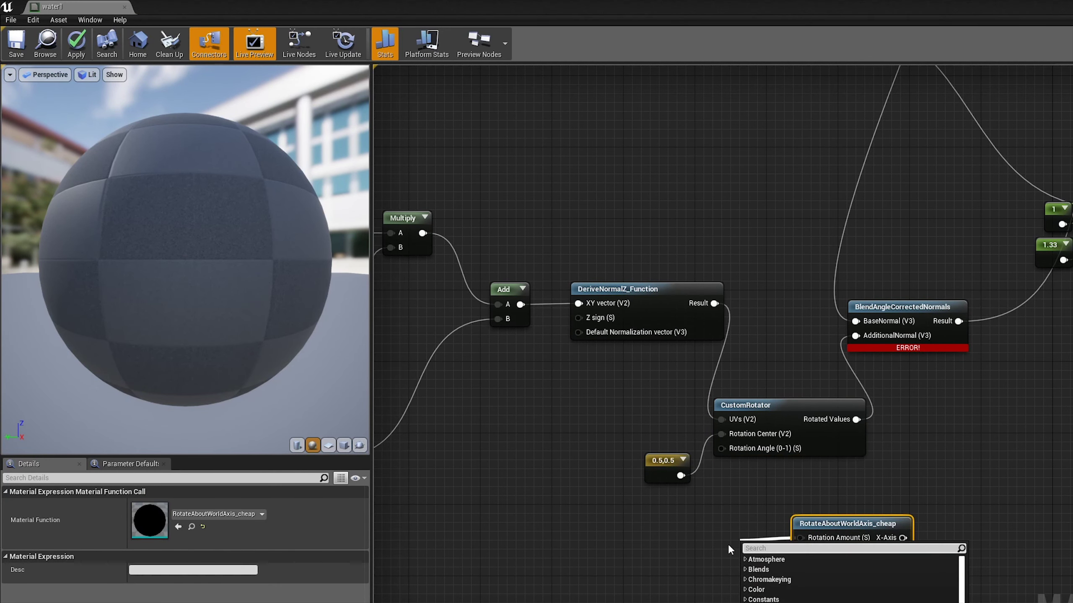
pyautogui.moveTo(850, 526); pyautogui.dragTo(871, 573, button='right')
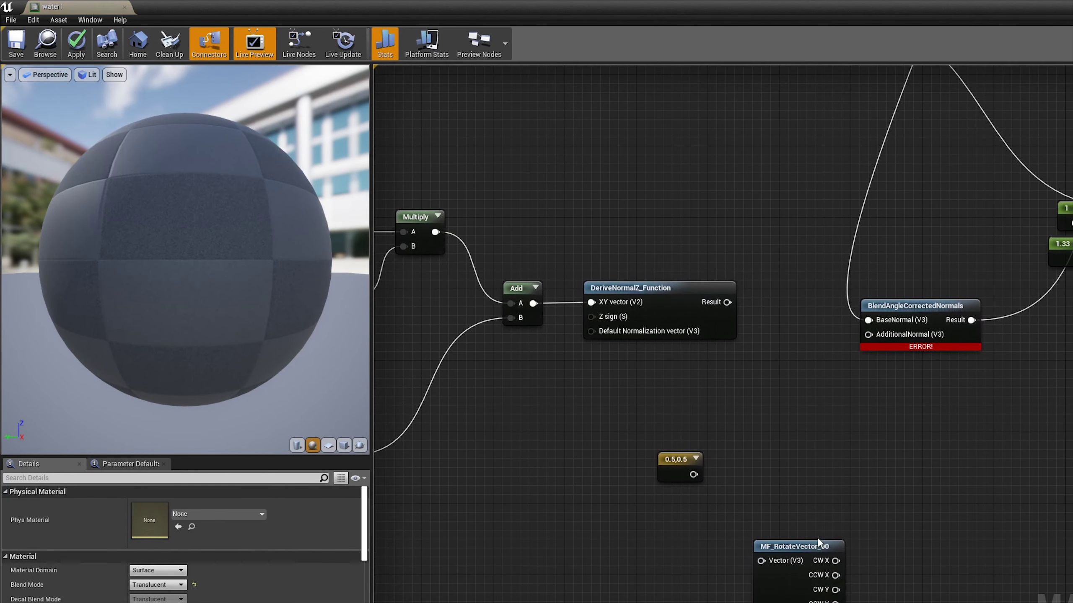
pyautogui.moveTo(817, 537); pyautogui.dragTo(839, 359)
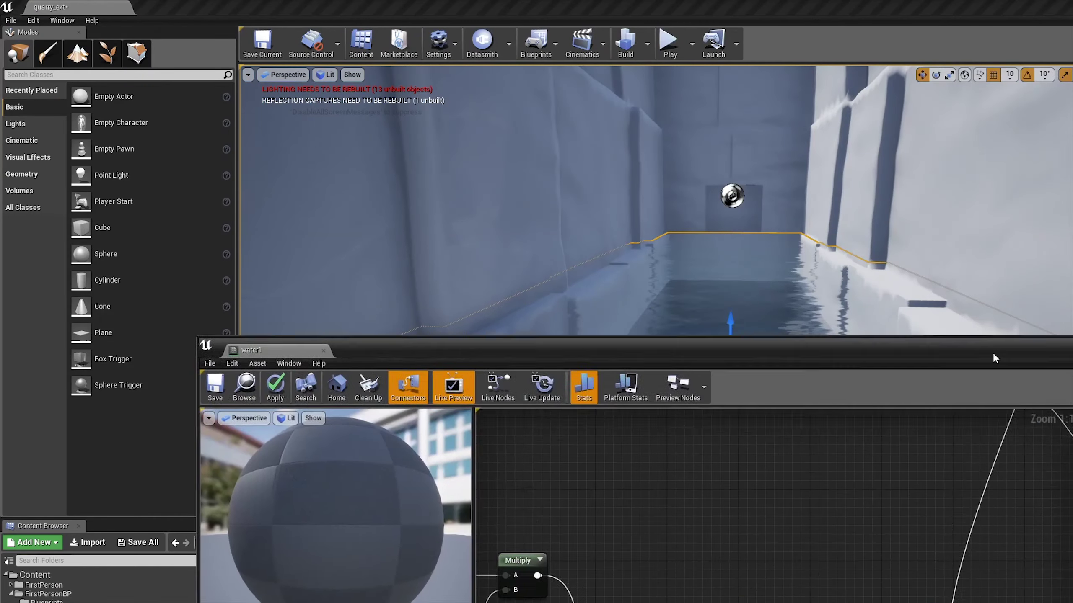
# Step: Wire MF_RotateVector_90's CW output into AdditionalNormal, then apply and save water1
pyautogui.moveTo(992, 352)
pyautogui.mouseDown()
pyautogui.moveTo(811, 561)
pyautogui.moveTo(811, 297)
pyautogui.mouseUp()
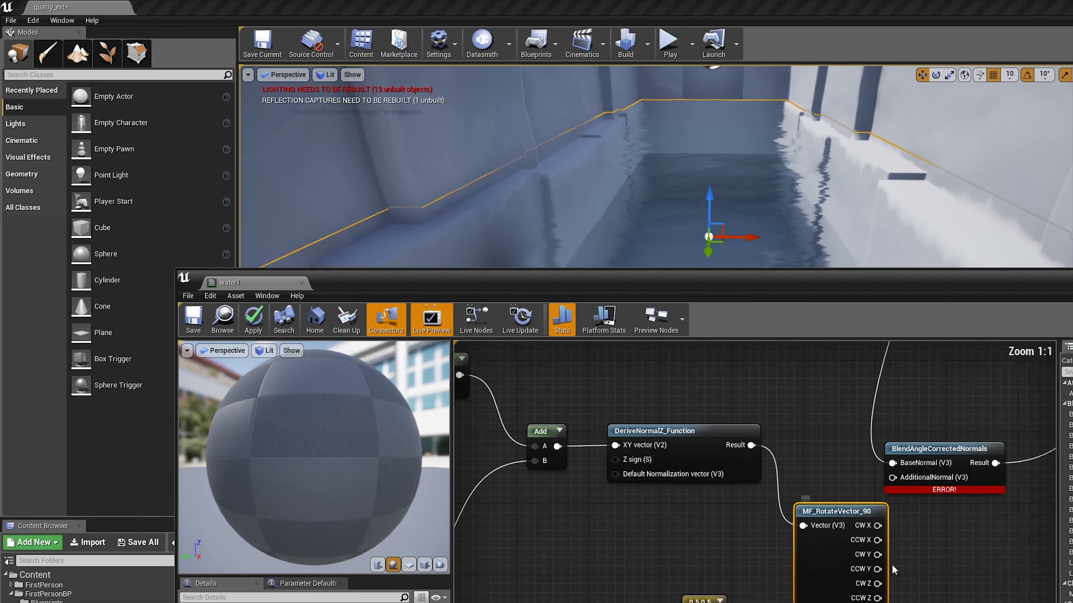
pyautogui.moveTo(886, 535); pyautogui.dragTo(887, 527)
pyautogui.moveTo(829, 562); pyautogui.dragTo(802, 481)
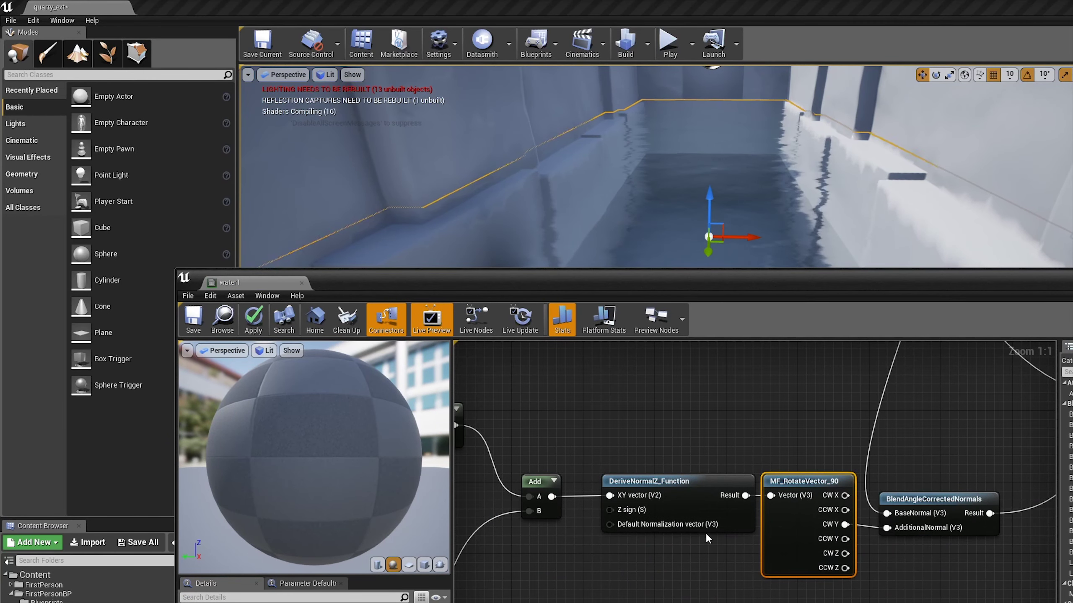
pyautogui.click(490, 517)
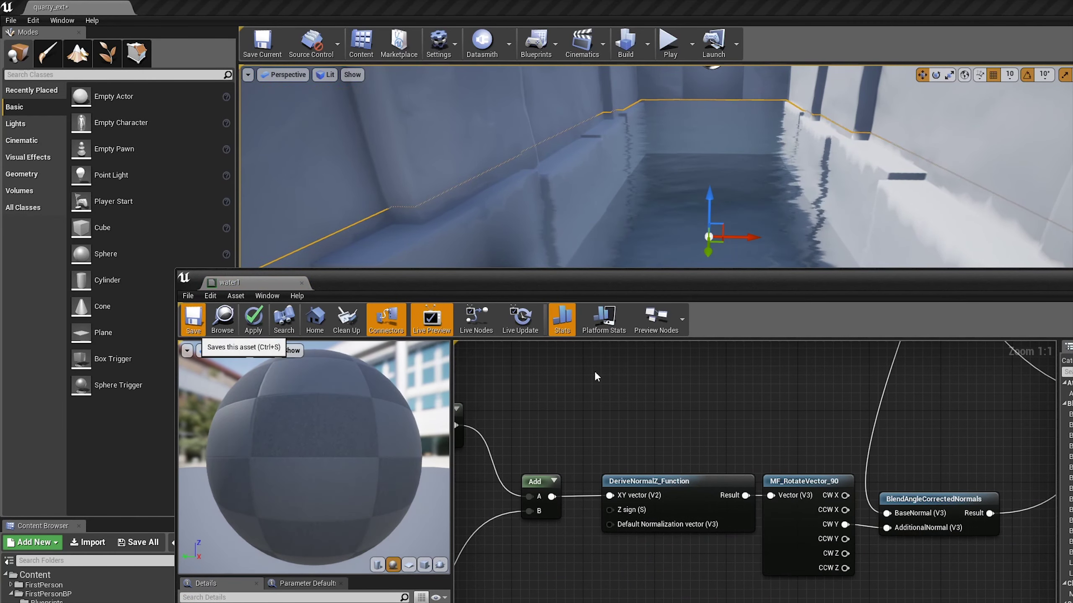
pyautogui.click(194, 321)
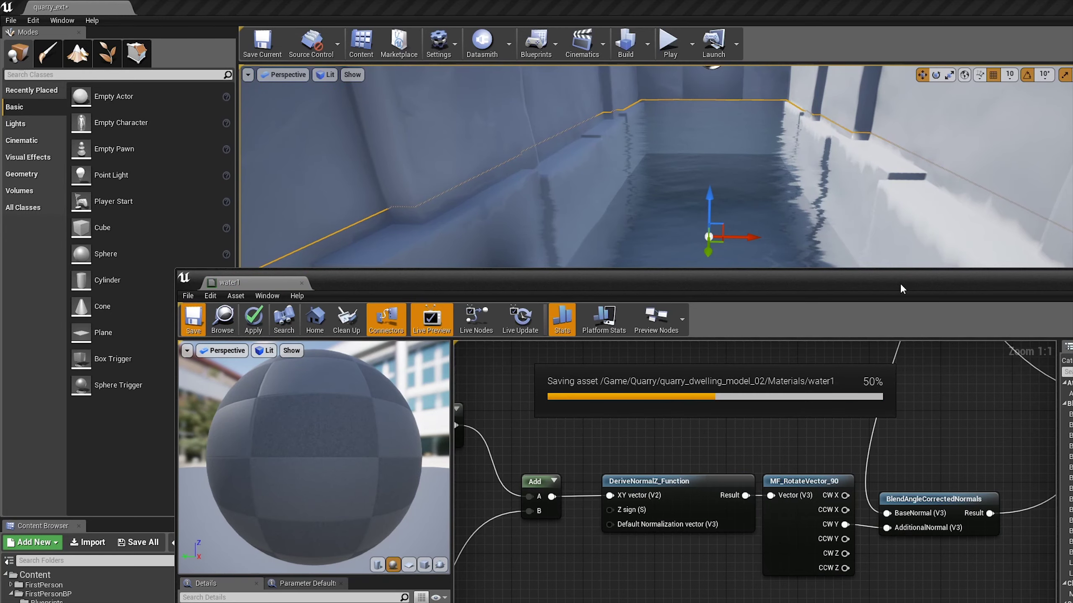
# Step: Apply and save water1 again after checking the water in the level
pyautogui.moveTo(900, 289)
pyautogui.mouseDown()
pyautogui.moveTo(911, 506)
pyautogui.moveTo(815, 325)
pyautogui.mouseUp()
pyautogui.scroll(3, 845, 360)
pyautogui.scroll(-3, 846, 359)
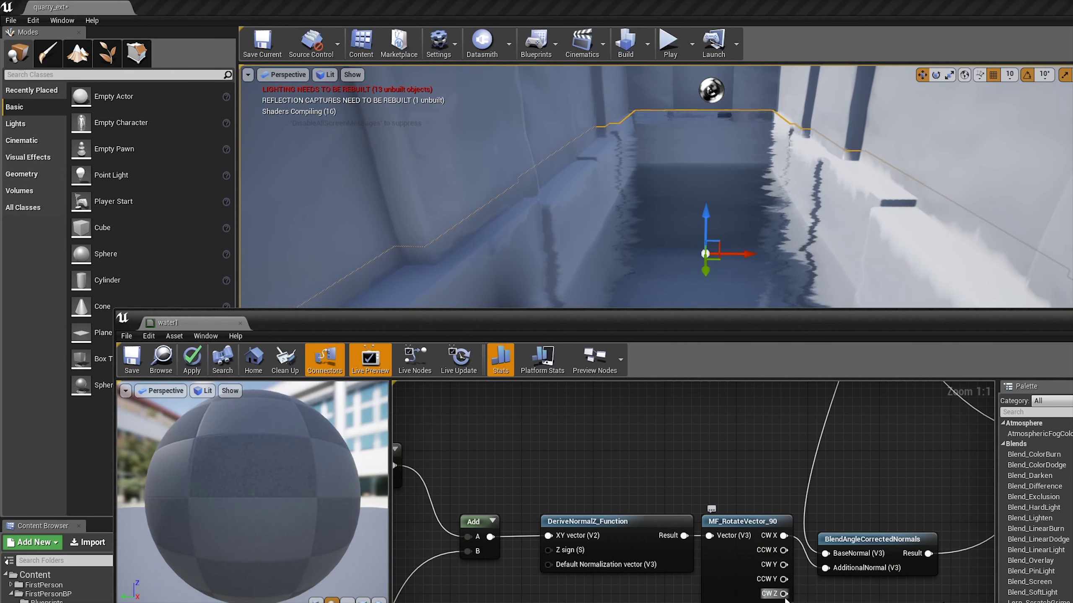
pyautogui.click(132, 360)
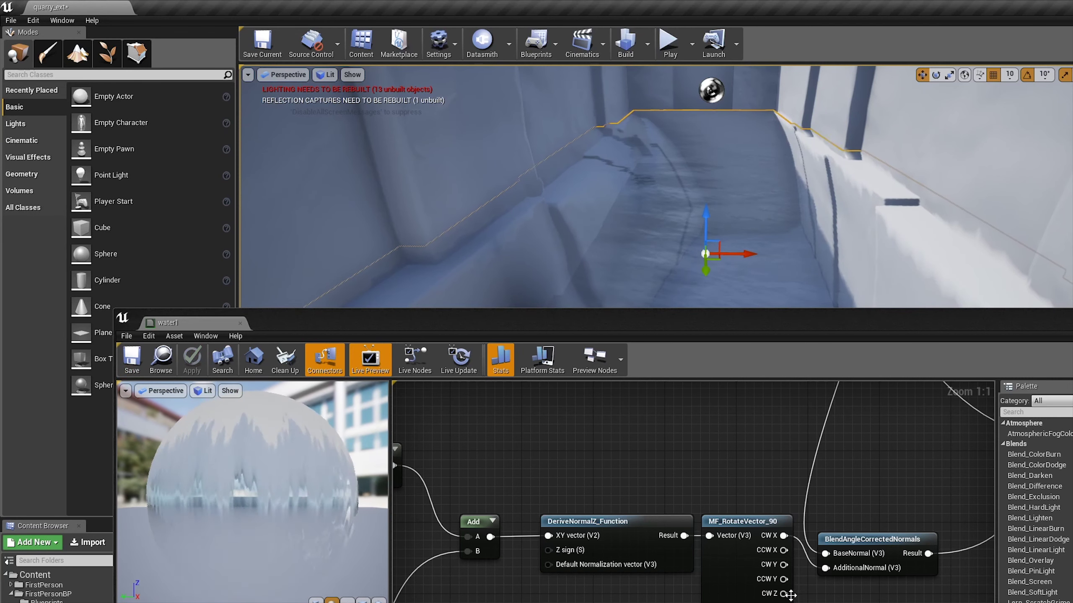
pyautogui.click(131, 359)
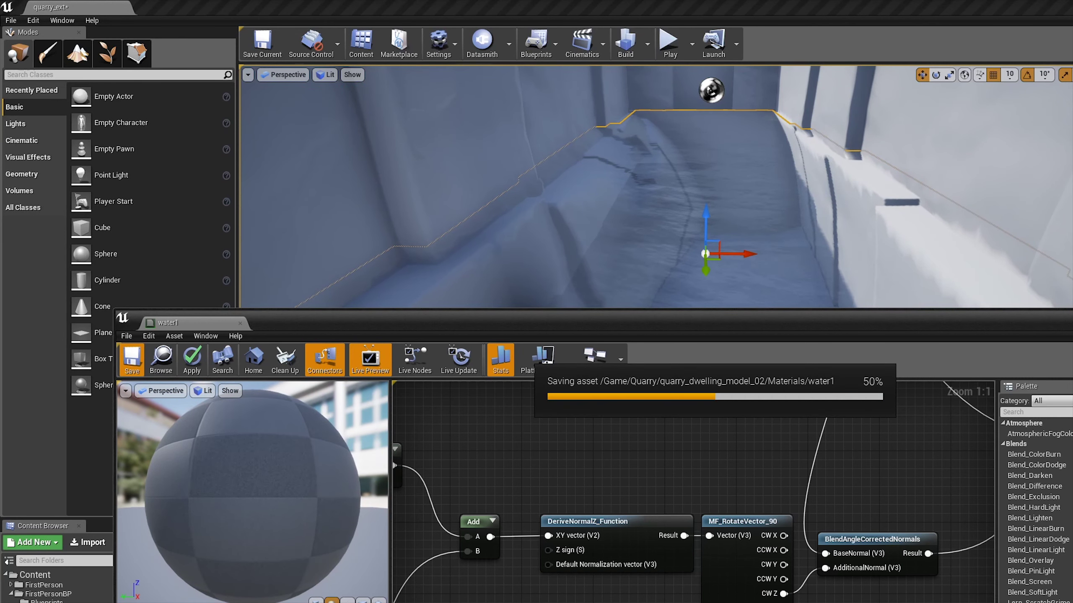
# Step: Edit the 0,0,1 constant near the Sine and Cosine wave nodes and apply it
pyautogui.scroll(-4, 681, 531)
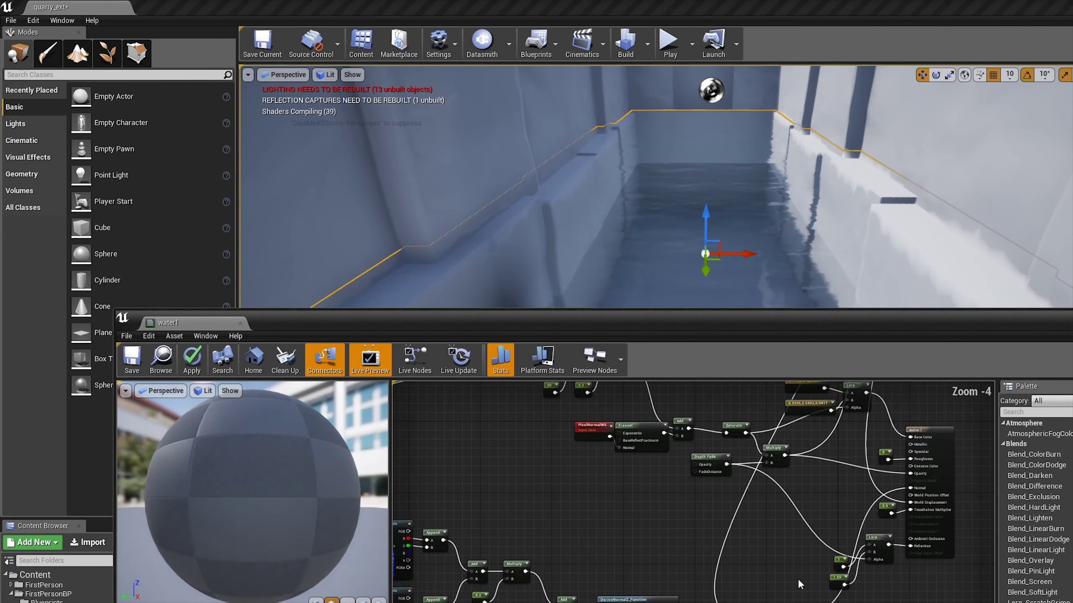
pyautogui.hotkey('ctrl', 's')
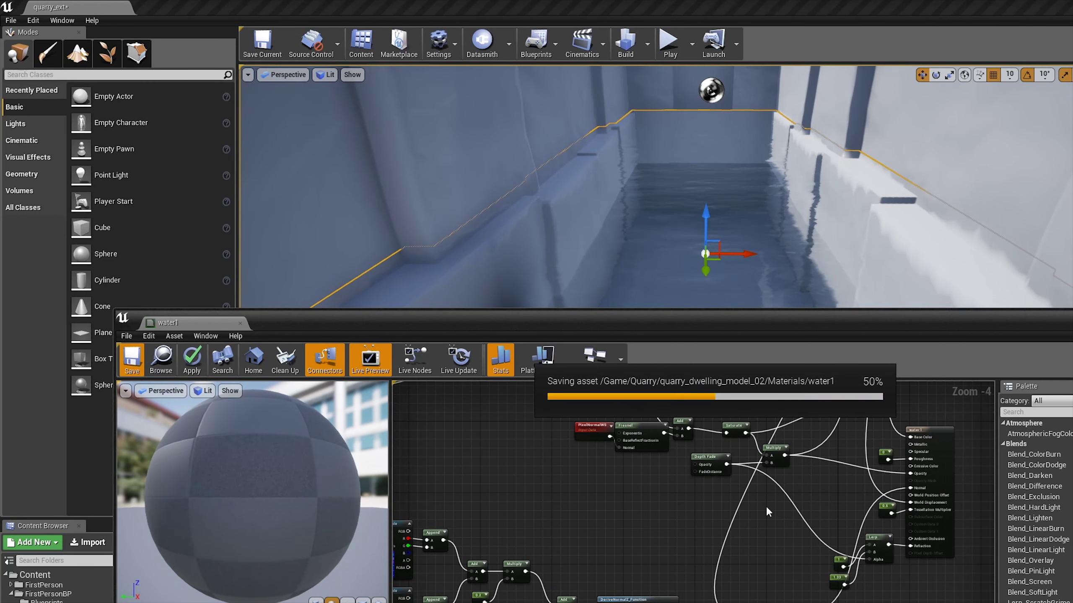
pyautogui.scroll(4, 649, 487)
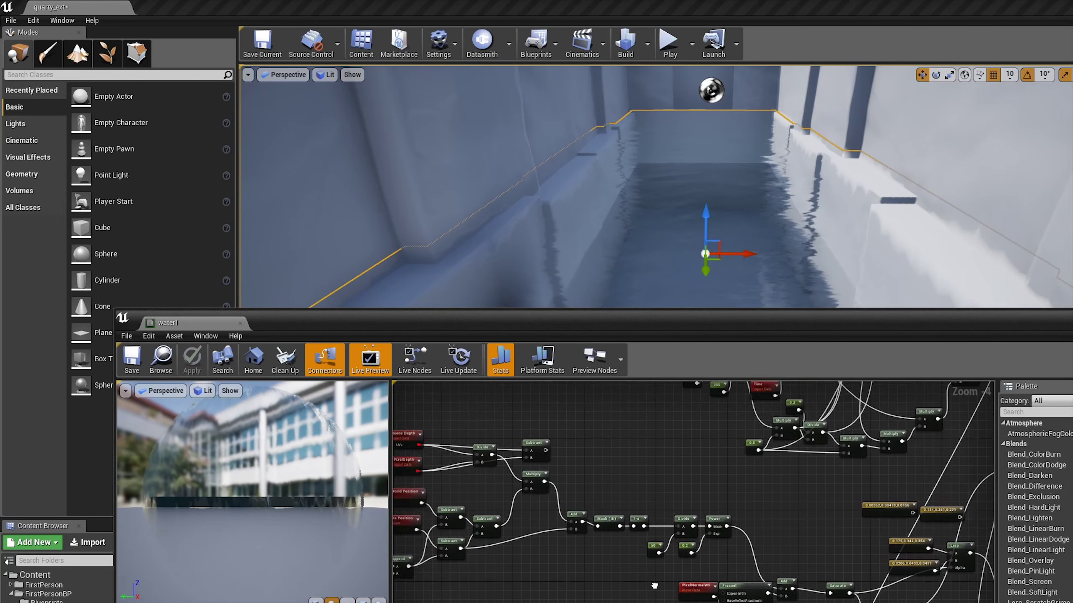
pyautogui.moveTo(591, 584); pyautogui.dragTo(593, 524, button='right')
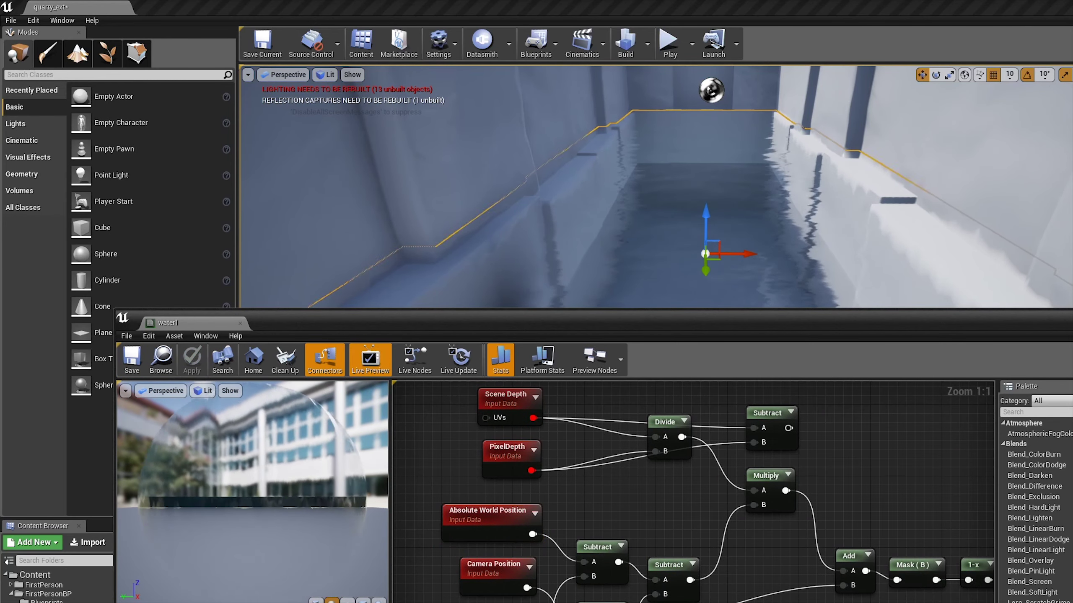
pyautogui.scroll(-6, 593, 524)
pyautogui.scroll(6, 625, 555)
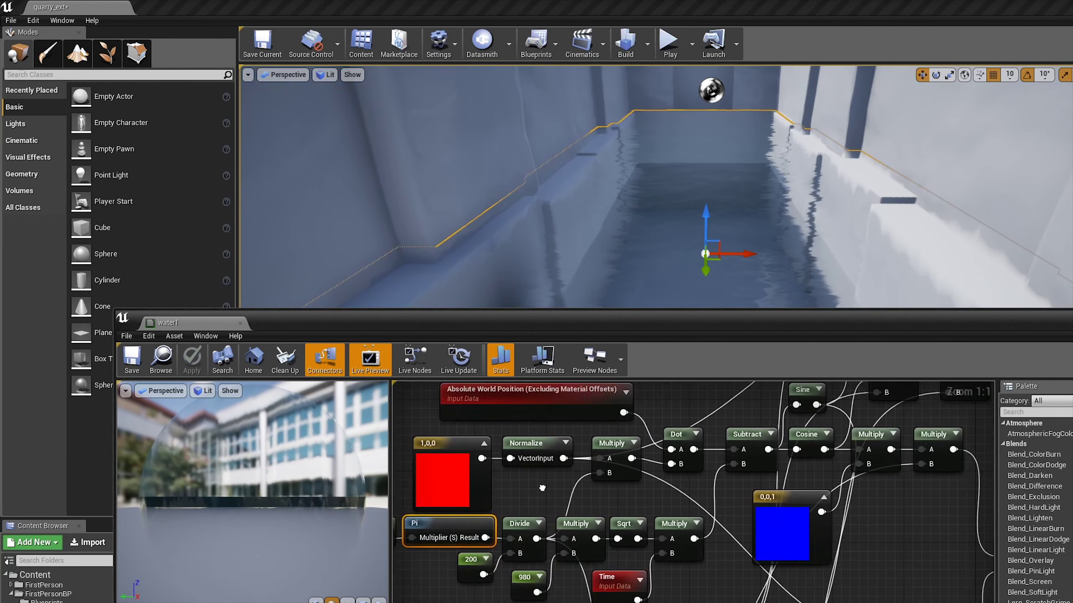
pyautogui.moveTo(676, 498)
pyautogui.mouseDown(button='right')
pyautogui.moveTo(429, 489)
pyautogui.moveTo(572, 476)
pyautogui.mouseUp(button='right')
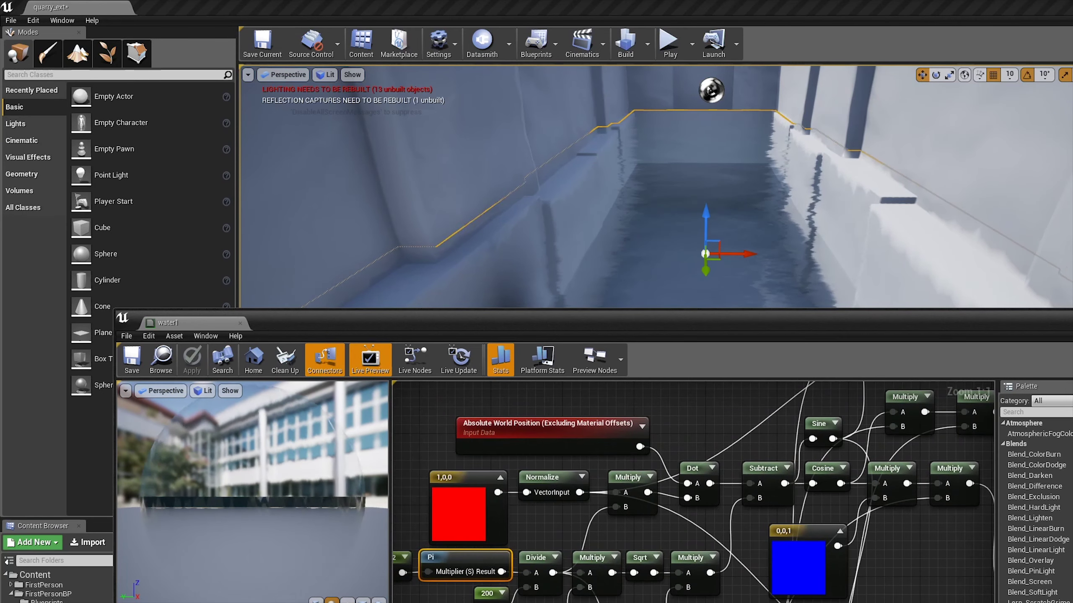
pyautogui.moveTo(808, 558); pyautogui.dragTo(790, 557)
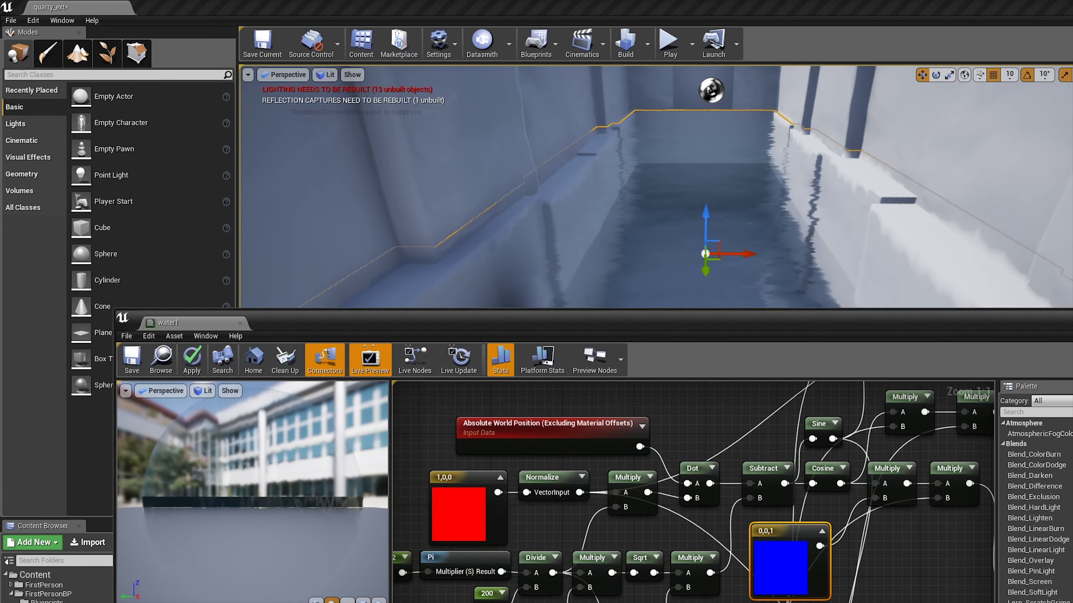
pyautogui.click(136, 367)
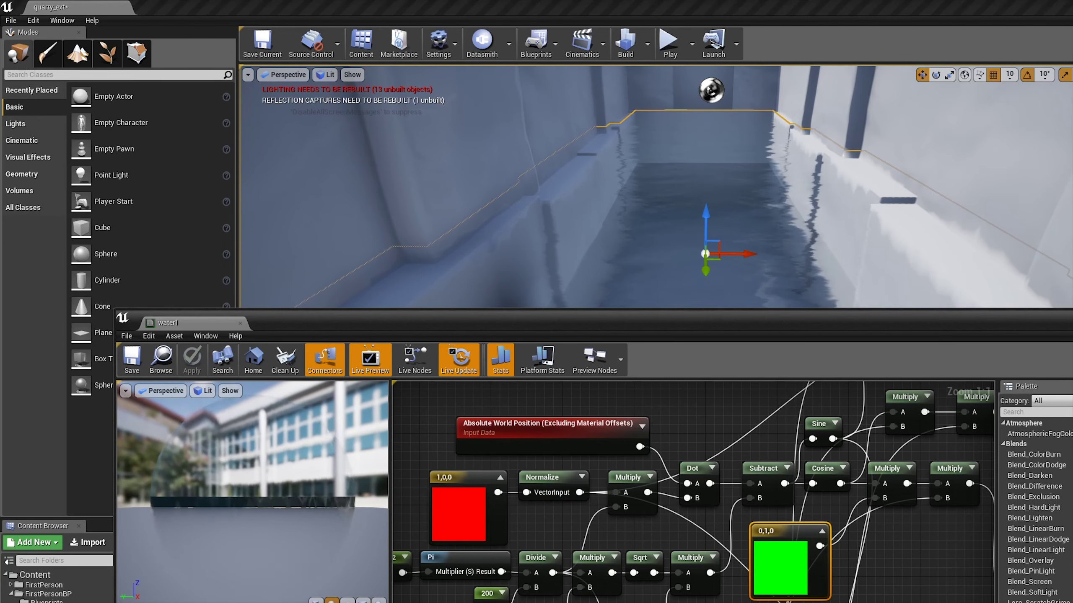
# Step: Revert the constant to 0,0,1, save, and fly the camera toward the water channel
pyautogui.moveTo(800, 254); pyautogui.dragTo(800, 254, button='right')
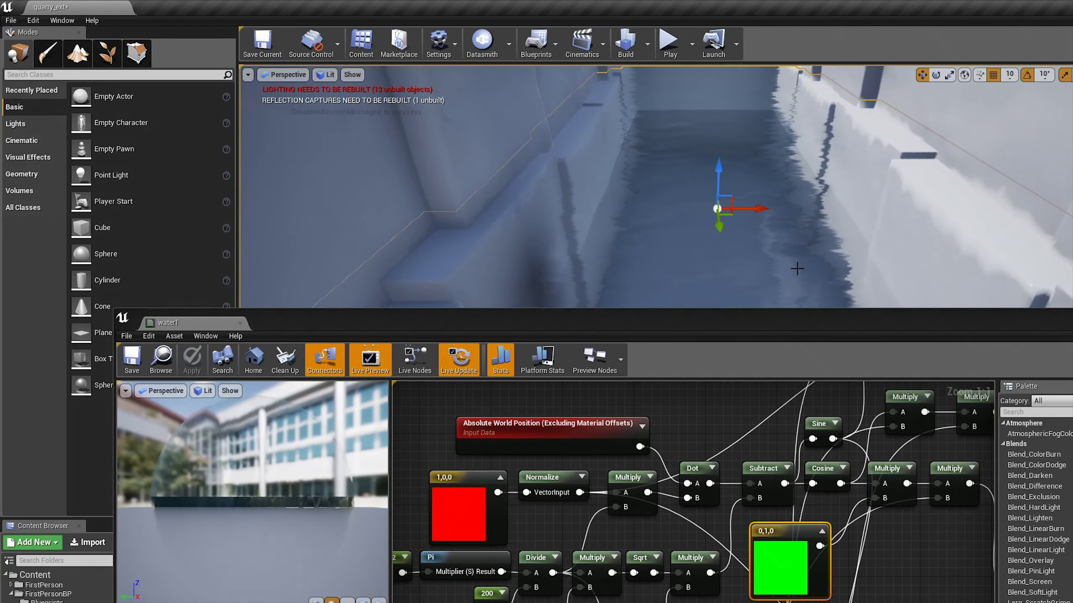
pyautogui.moveTo(800, 254); pyautogui.dragTo(800, 254, button='right')
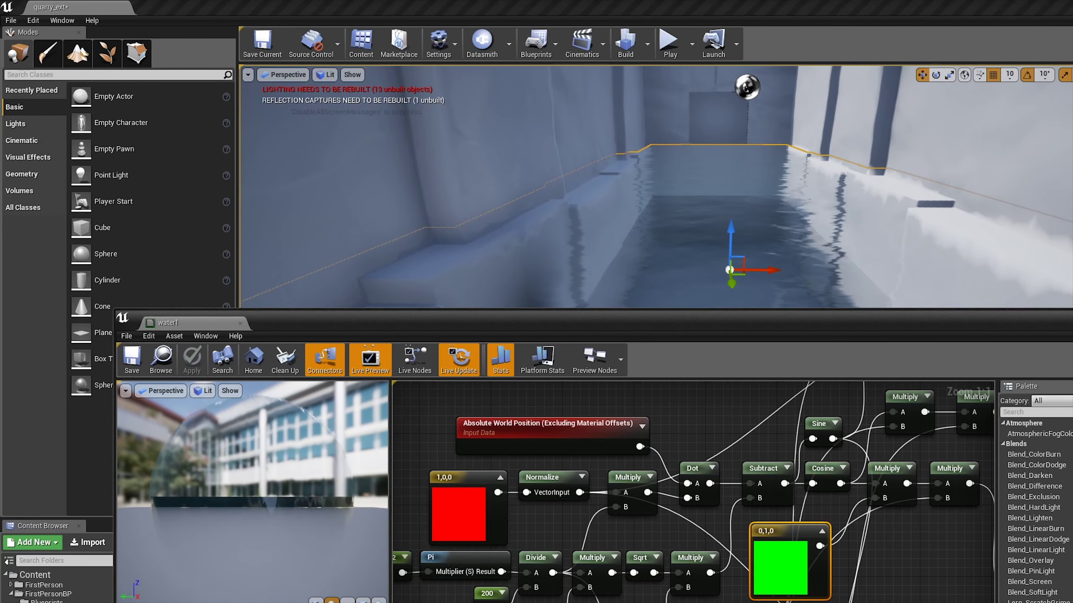
pyautogui.hotkey('ctrl', 'z')
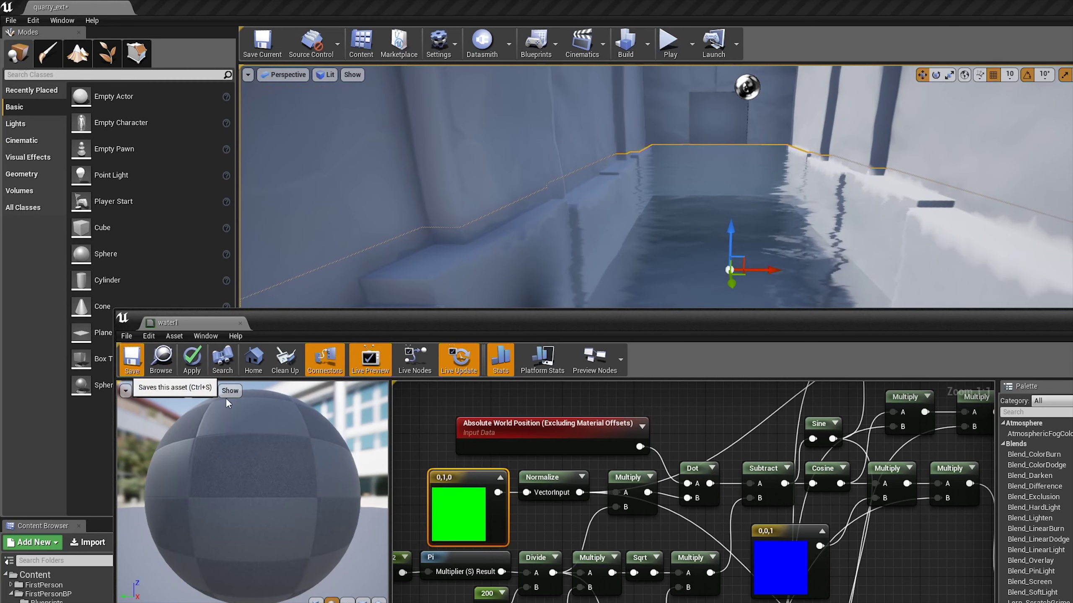
pyautogui.hotkey('ctrl', 's')
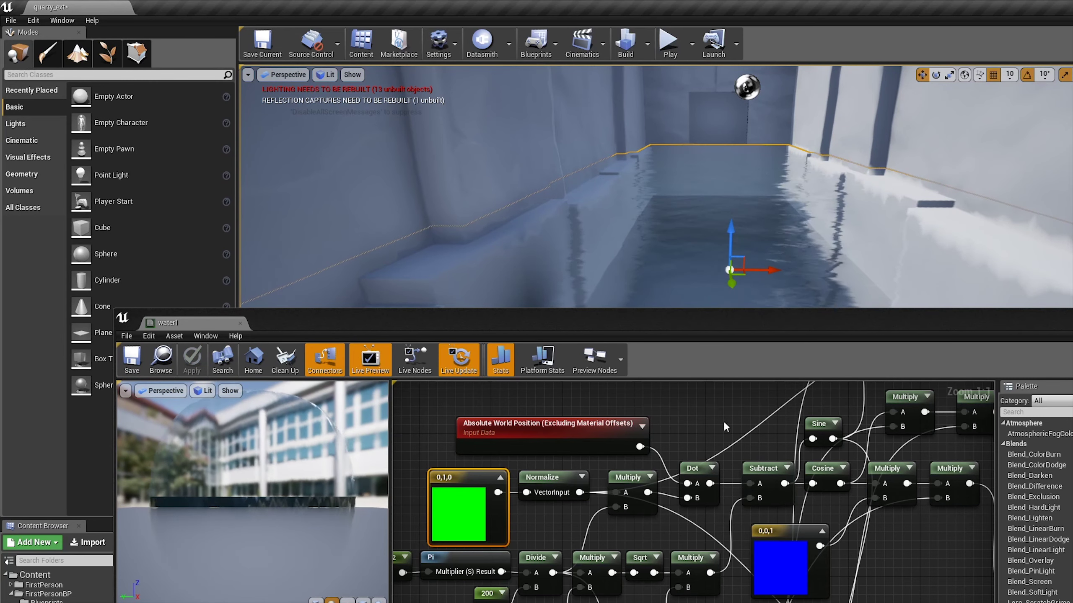
pyautogui.moveTo(895, 290)
pyautogui.mouseDown(button='right')
pyautogui.moveTo(851, 292)
pyautogui.moveTo(826, 268)
pyautogui.mouseUp(button='right')
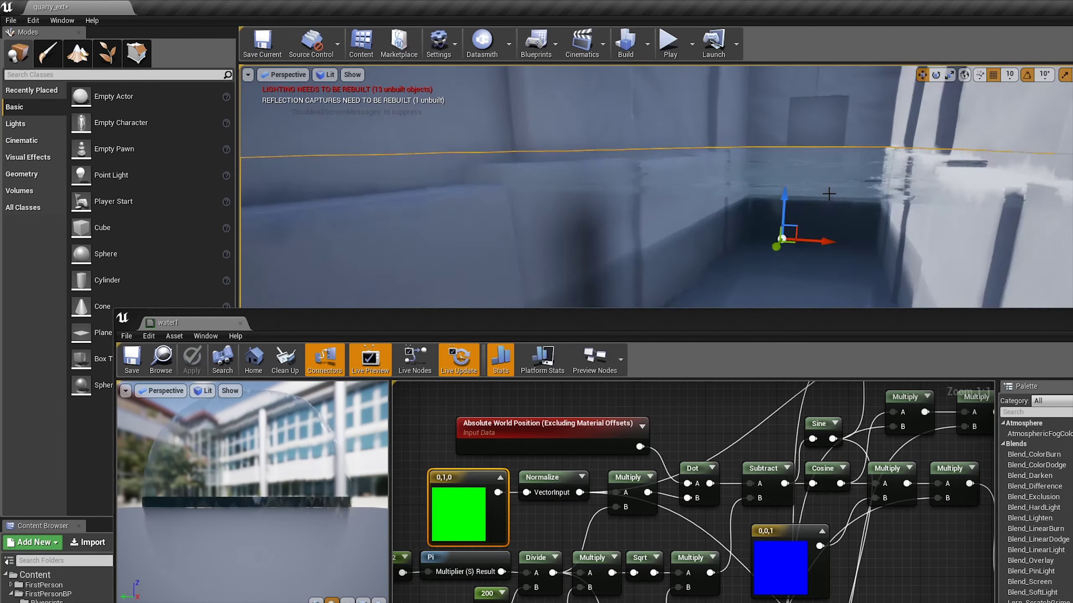
pyautogui.moveTo(680, 197); pyautogui.dragTo(680, 197, button='right')
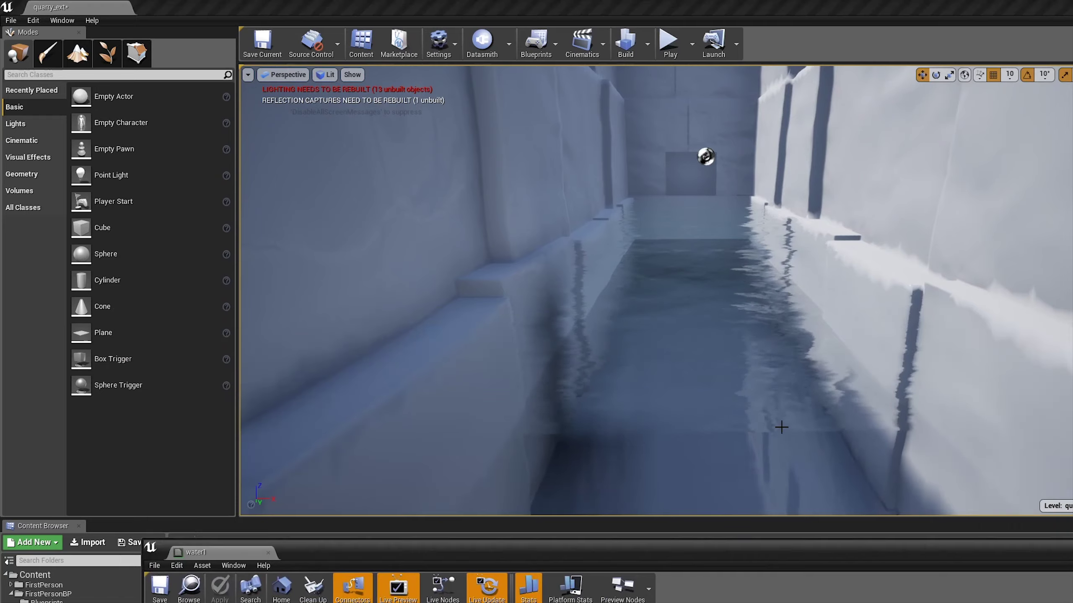
pyautogui.moveTo(778, 426)
pyautogui.mouseDown(button='right')
pyautogui.moveTo(803, 360)
pyautogui.moveTo(747, 323)
pyautogui.mouseUp(button='right')
pyautogui.moveTo(757, 553); pyautogui.dragTo(756, 272)
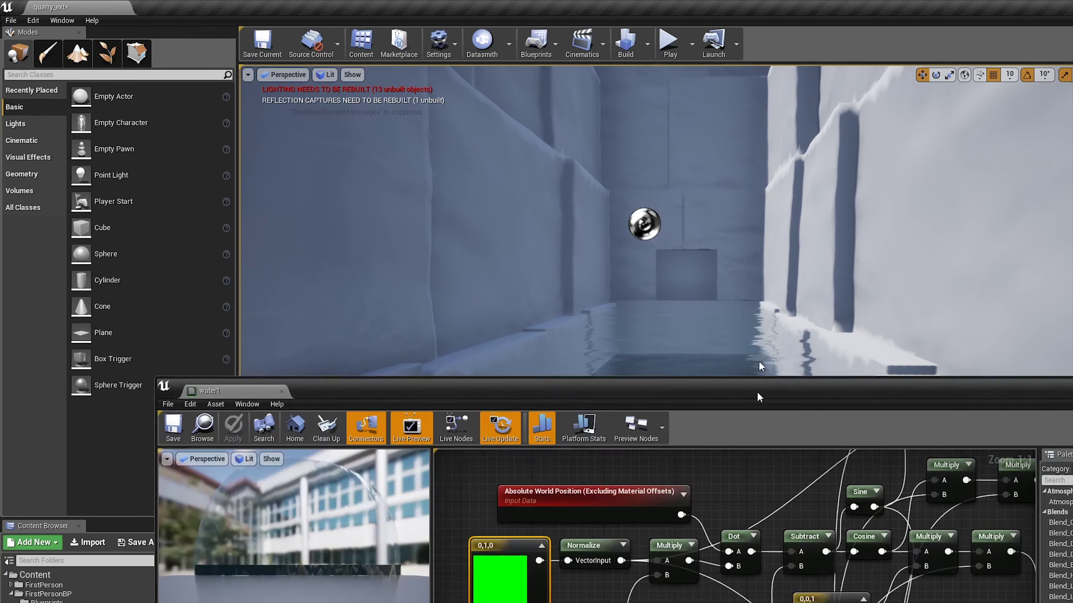
# Step: Set the wave constant to 100, save water1, and view along the channel
pyautogui.hotkey('ctrl', 'z')
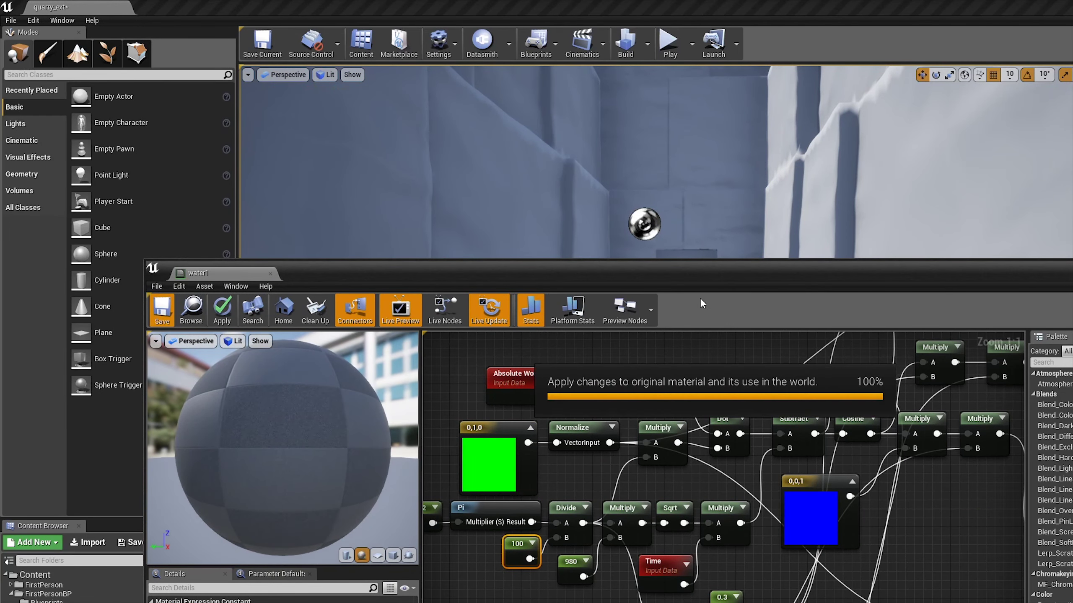
pyautogui.hotkey('ctrl', 's')
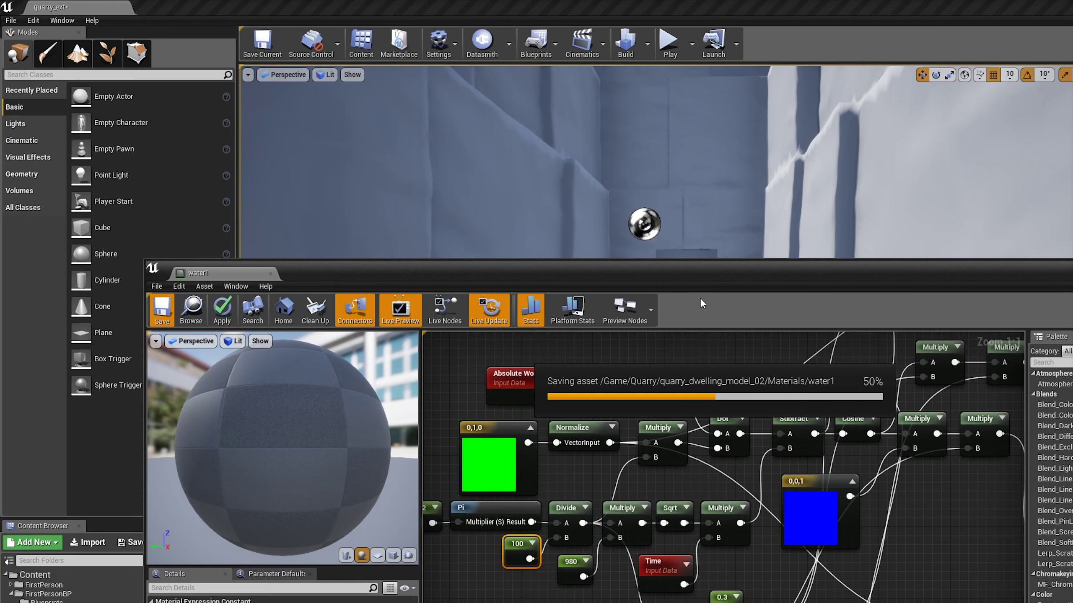
pyautogui.moveTo(754, 278); pyautogui.dragTo(754, 522)
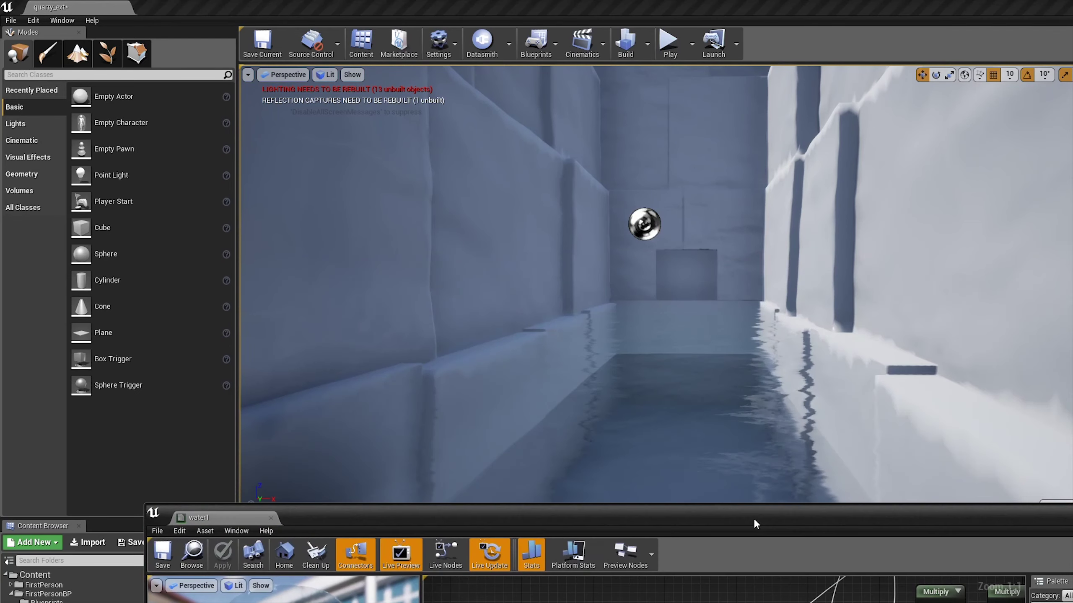
pyautogui.moveTo(738, 420); pyautogui.dragTo(738, 421, button='right')
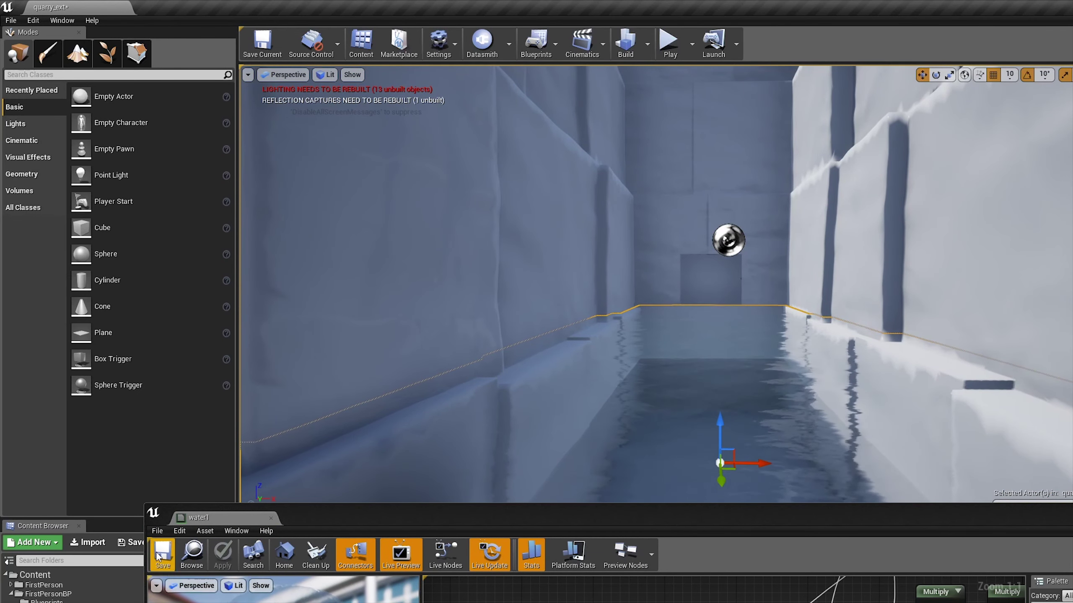
pyautogui.click(693, 370)
pyautogui.moveTo(692, 371); pyautogui.dragTo(693, 370, button='right')
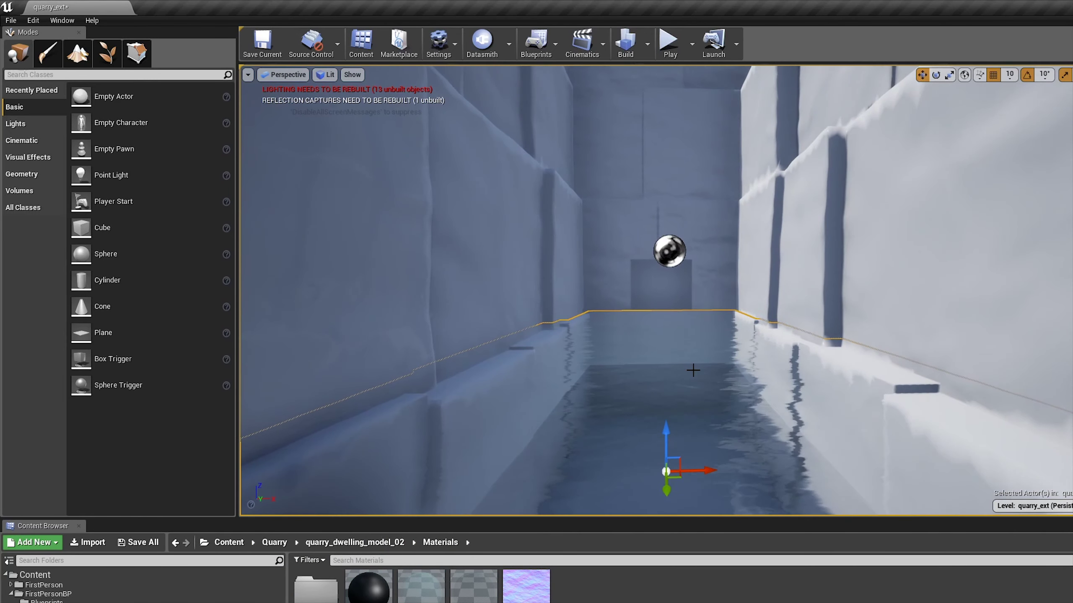
# Step: Duplicate the water material in the Content Browser as water2
pyautogui.moveTo(693, 370); pyautogui.dragTo(697, 346)
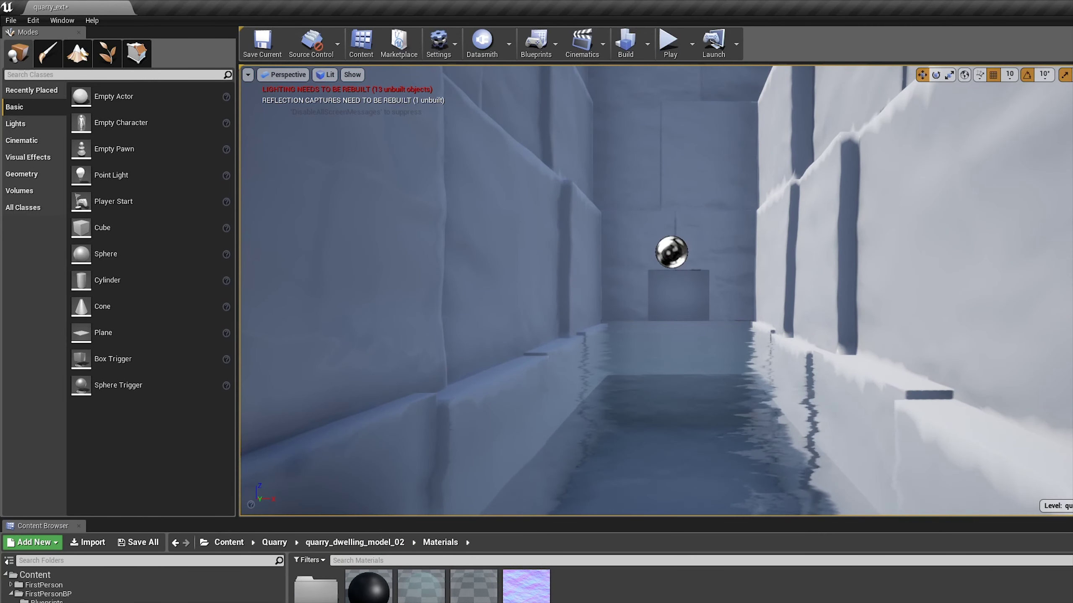
pyautogui.moveTo(697, 347); pyautogui.dragTo(696, 346, button='right')
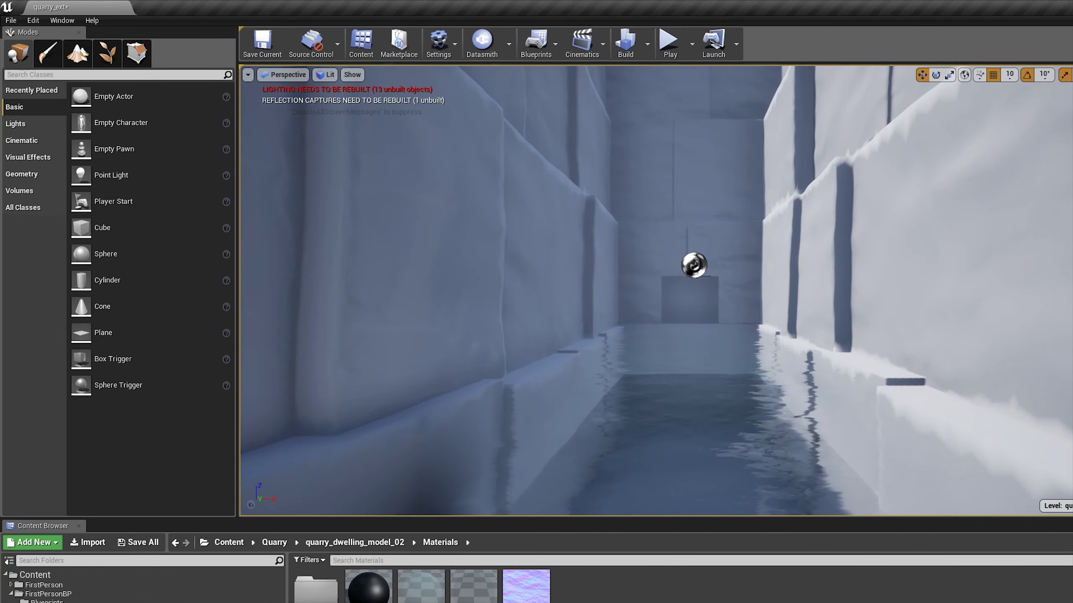
pyautogui.click(376, 474)
pyautogui.rightClick(474, 587)
pyautogui.click(503, 407)
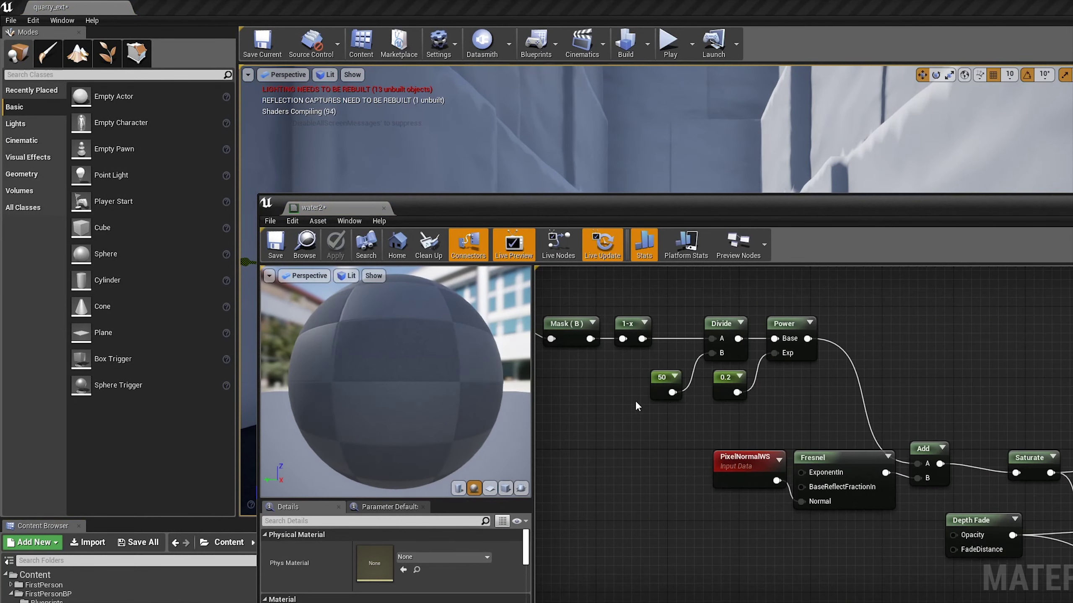
# Step: Change water2's 50 Divide constant to 15 and save it
pyautogui.click(665, 386)
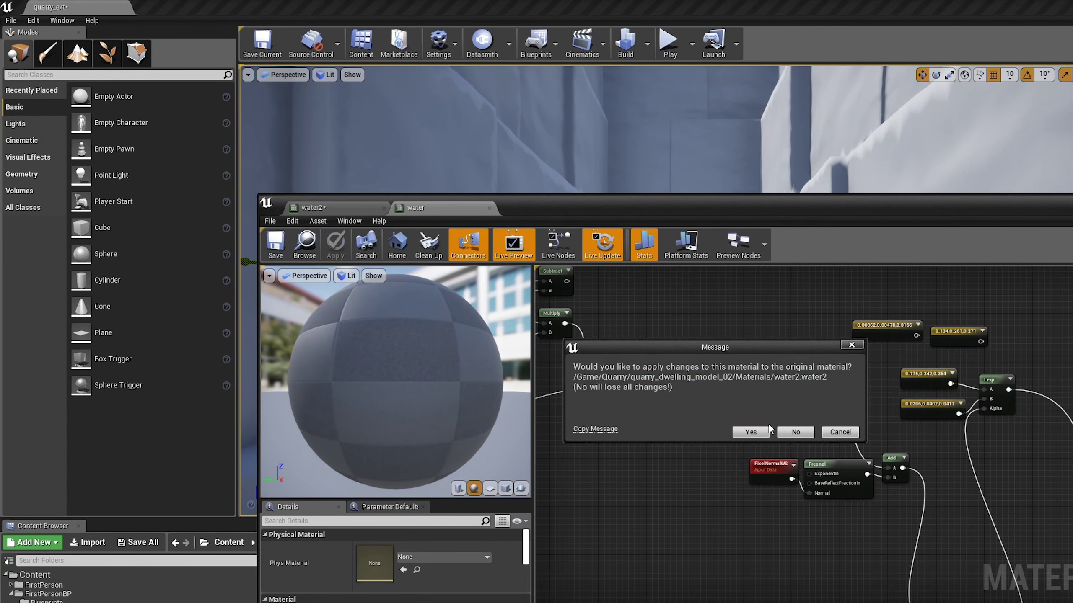
pyautogui.click(840, 434)
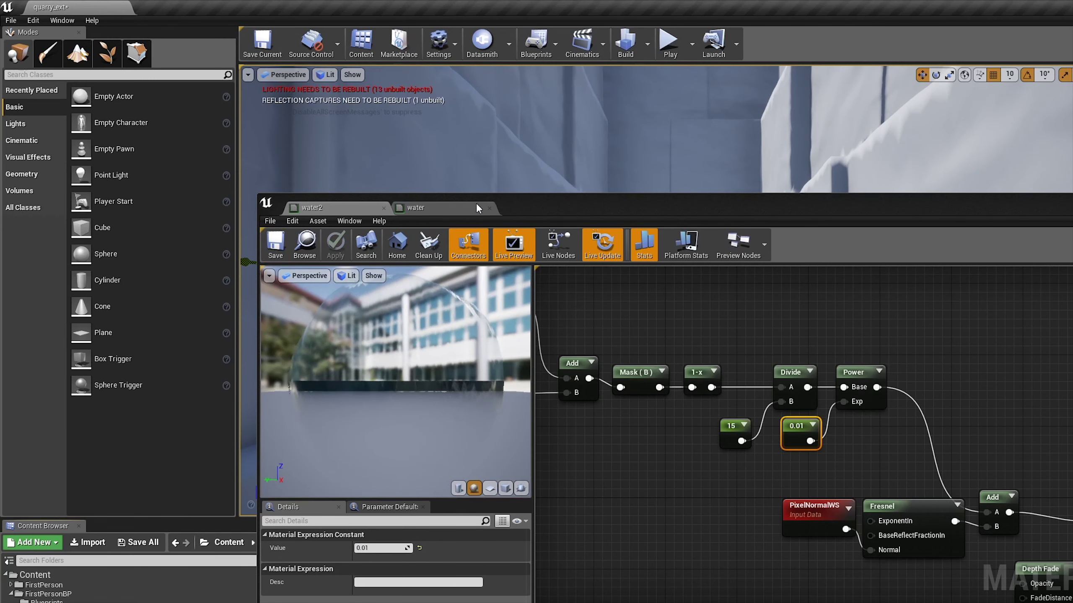
pyautogui.hotkey('alt', 'Tab')
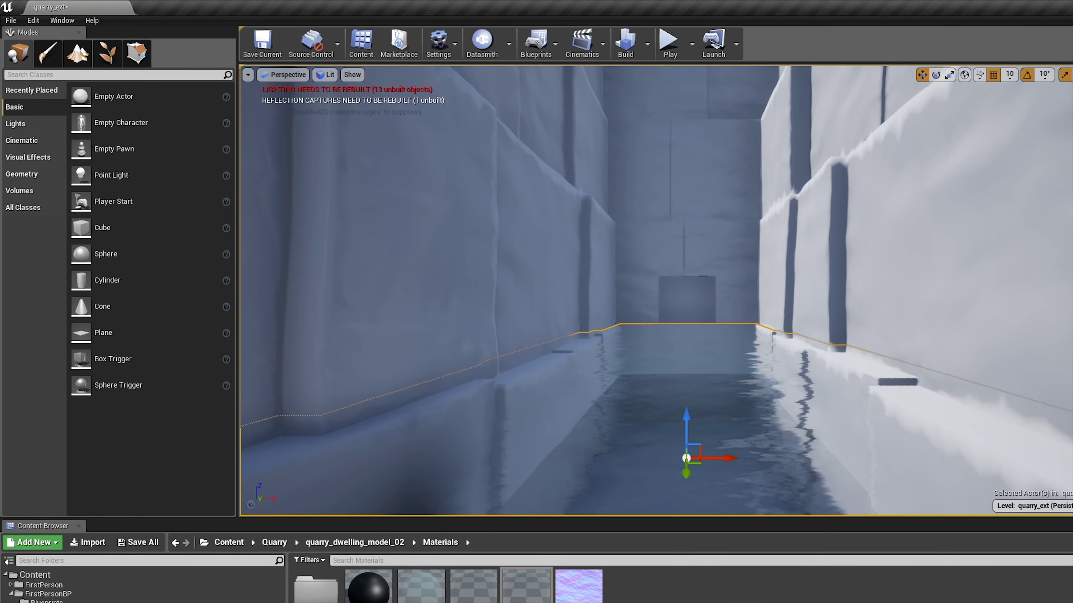
pyautogui.hotkey('alt', 'Tab')
pyautogui.scroll(-2, 695, 526)
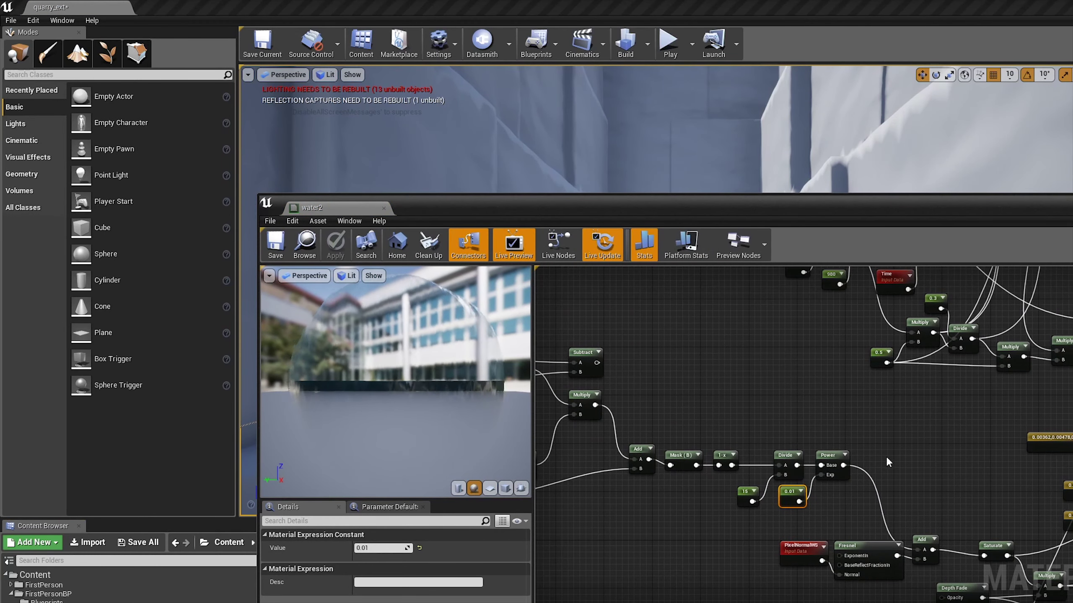
pyautogui.scroll(2, 810, 314)
pyautogui.hotkey('alt', 'Tab')
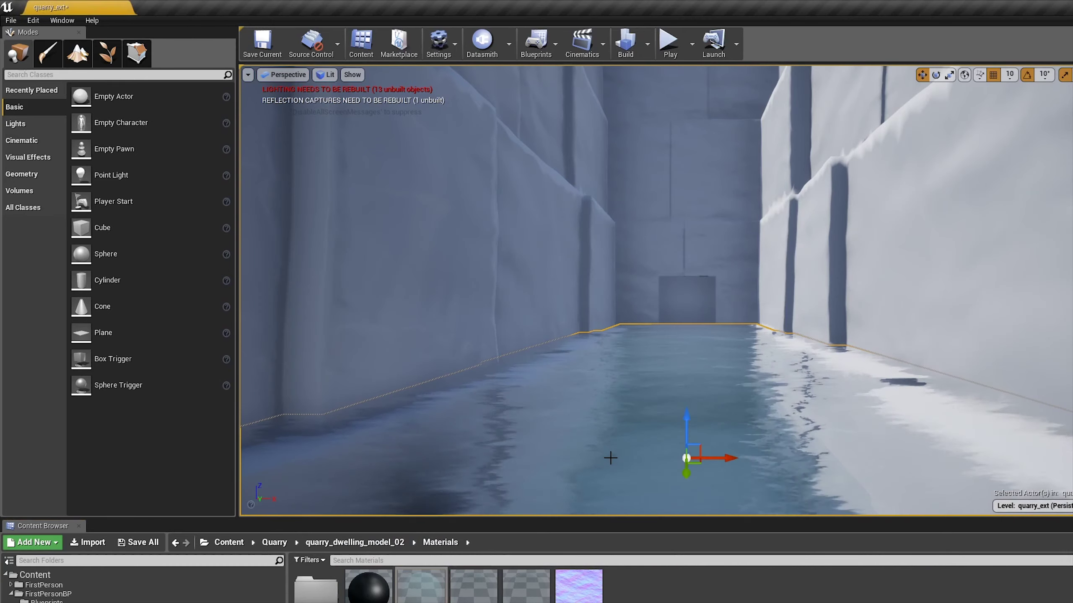
pyautogui.hotkey('alt', 'Tab')
pyautogui.scroll(-2, 734, 475)
pyautogui.scroll(2, 802, 422)
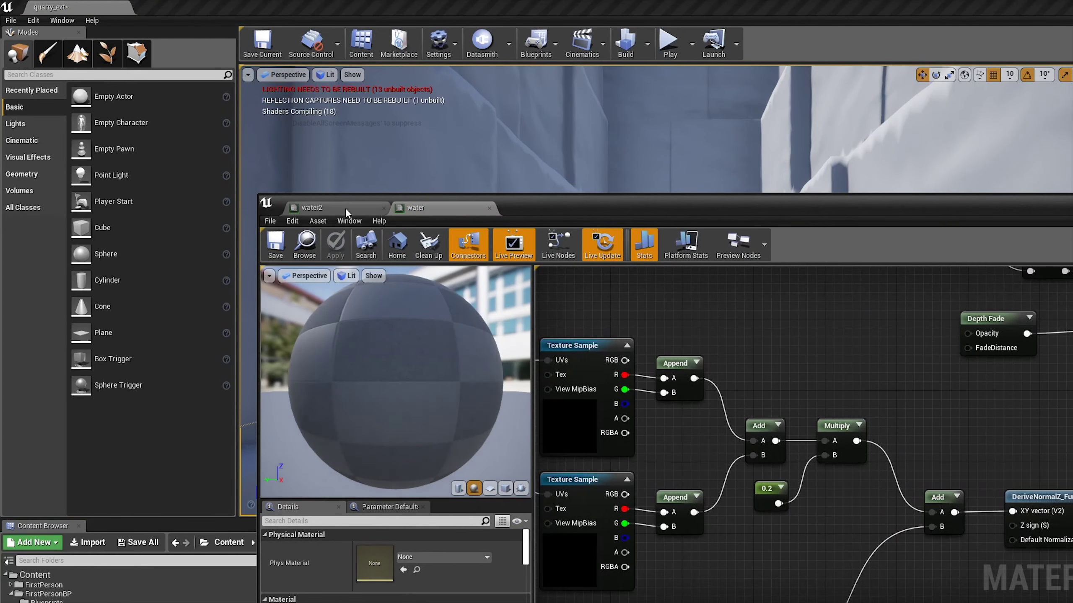
# Step: Set water2's Power constant to 0.01
pyautogui.moveTo(1060, 432); pyautogui.dragTo(950, 432, button='right')
pyautogui.scroll(-2, 950, 432)
pyautogui.moveTo(772, 463); pyautogui.dragTo(887, 528, button='right')
pyautogui.click(887, 529)
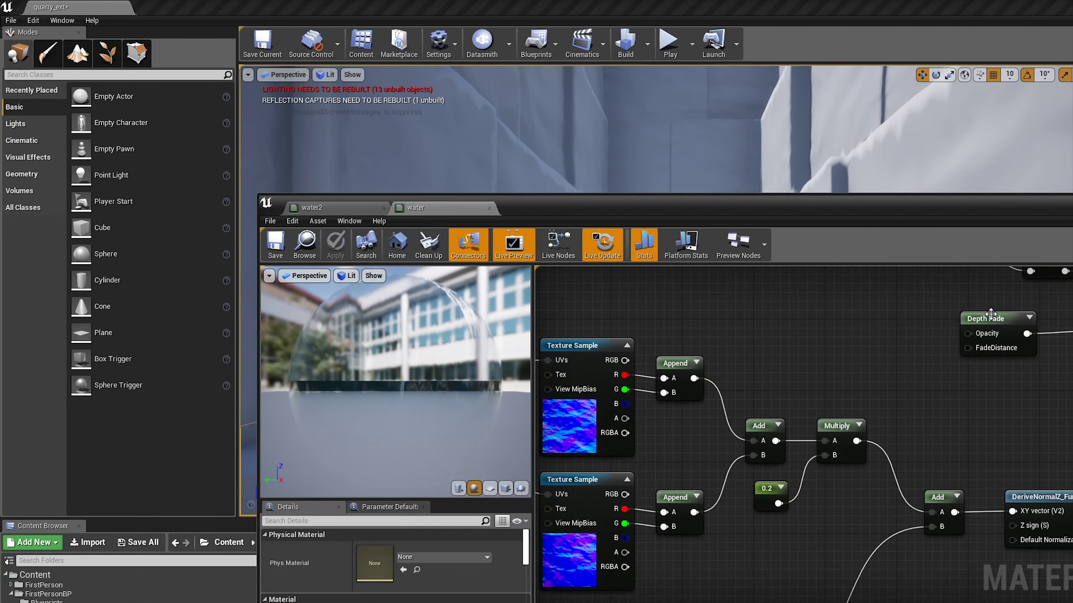
pyautogui.scroll(2, 898, 570)
pyautogui.moveTo(898, 569)
pyautogui.mouseDown(button='right')
pyautogui.moveTo(832, 428)
pyautogui.moveTo(786, 520)
pyautogui.mouseUp(button='right')
pyautogui.click(806, 490)
# Step: Drag water2 onto the water surface in the quarry level
pyautogui.moveTo(1016, 192); pyautogui.dragTo(1016, 513)
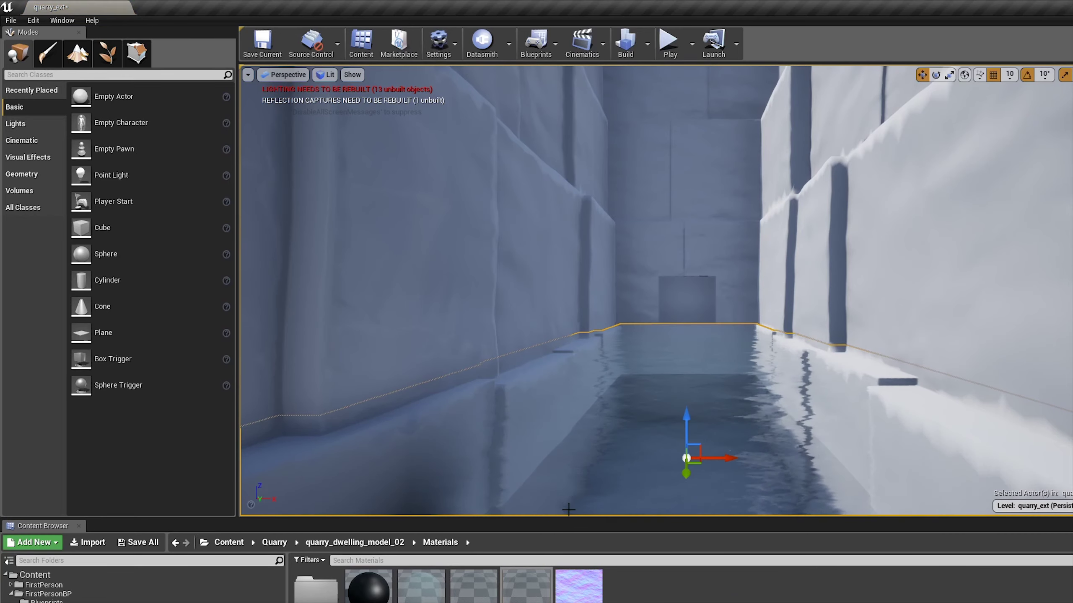
pyautogui.moveTo(566, 513); pyautogui.dragTo(568, 506)
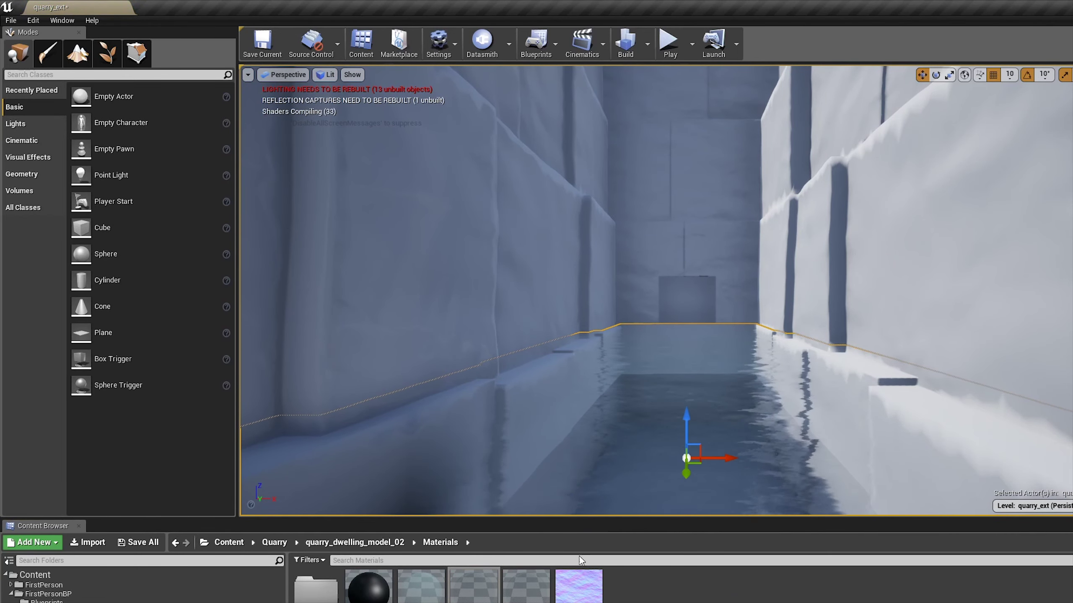
pyautogui.moveTo(537, 599); pyautogui.dragTo(606, 431)
# Step: Reopen the material, shift the two colour constants and Lerp left, and apply the edits
pyautogui.doubleClick(526, 589)
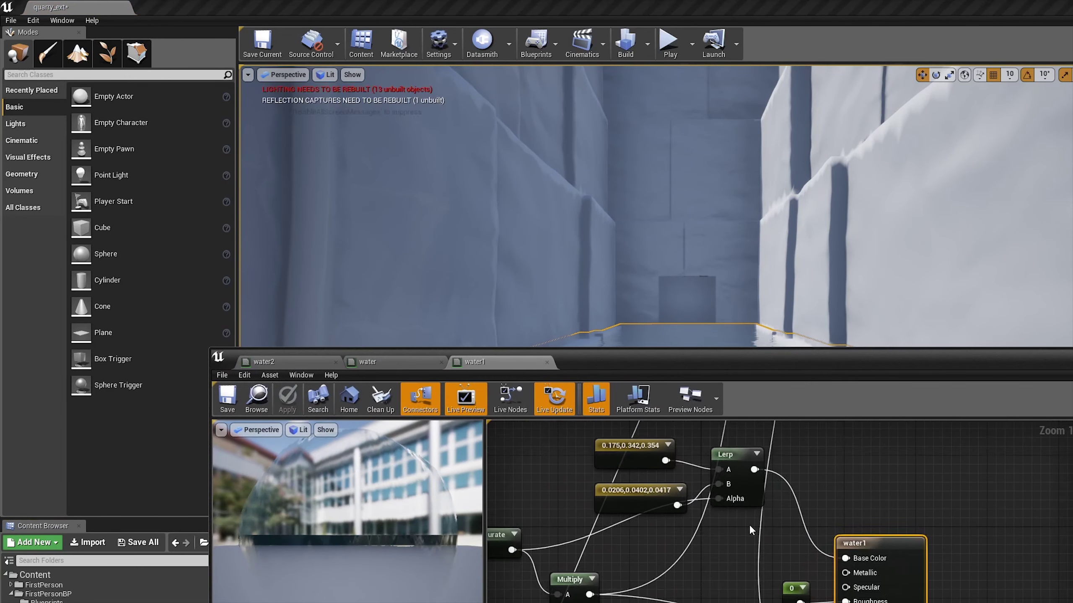
pyautogui.scroll(-3, 676, 545)
pyautogui.scroll(3, 819, 506)
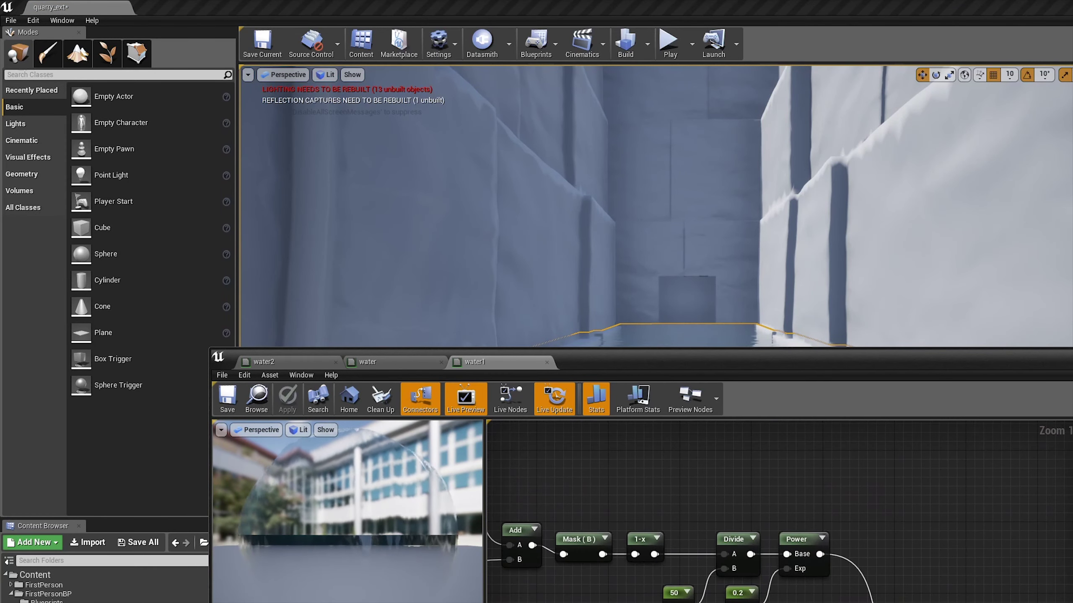
pyautogui.scroll(-3, 990, 457)
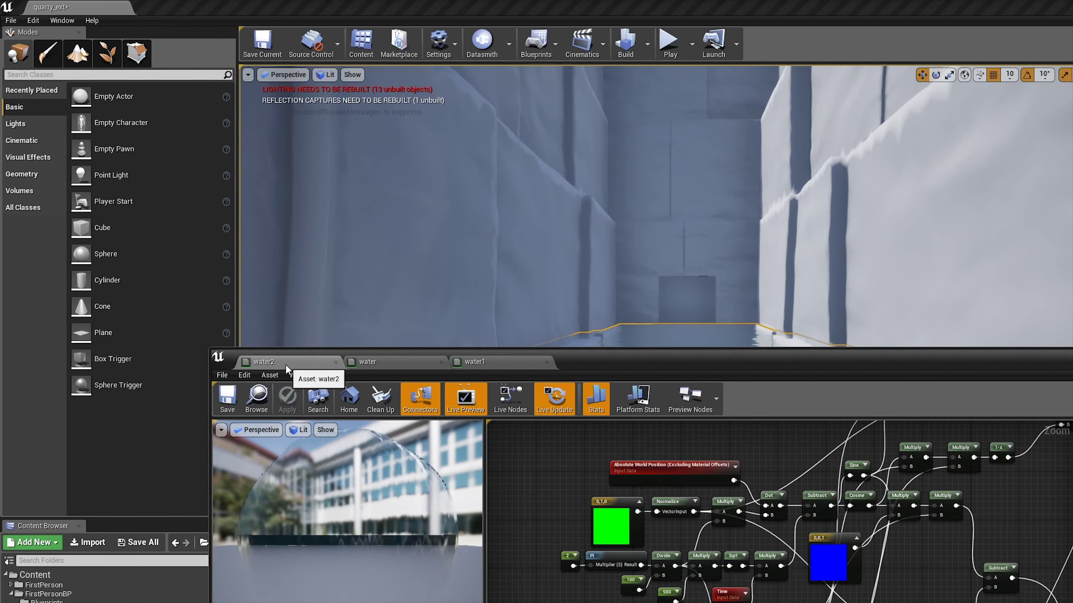
pyautogui.scroll(3, 853, 526)
pyautogui.scroll(1, 853, 526)
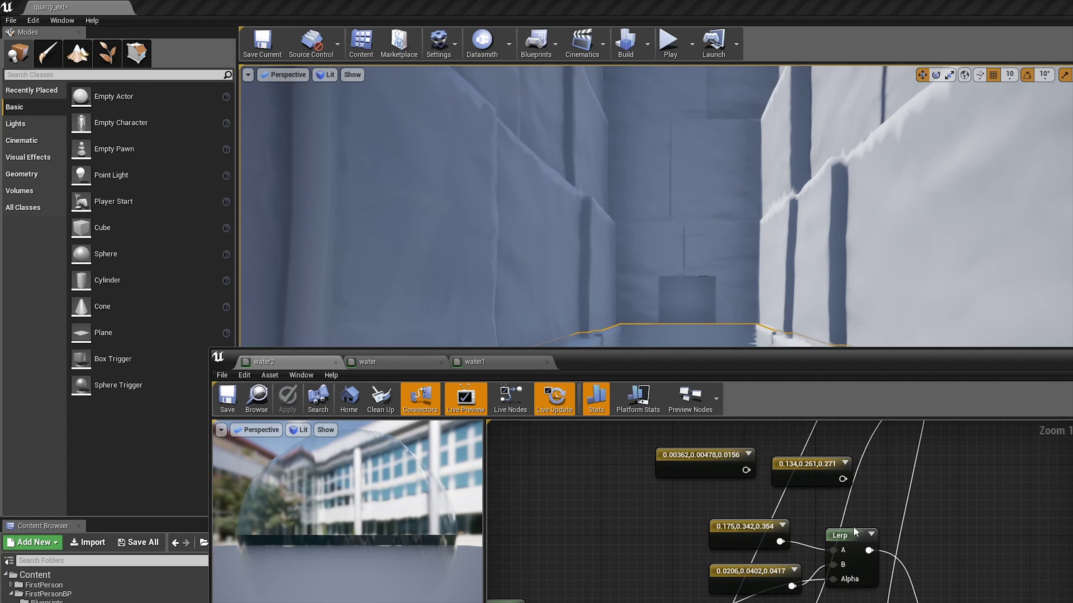
pyautogui.moveTo(738, 571); pyautogui.dragTo(582, 513)
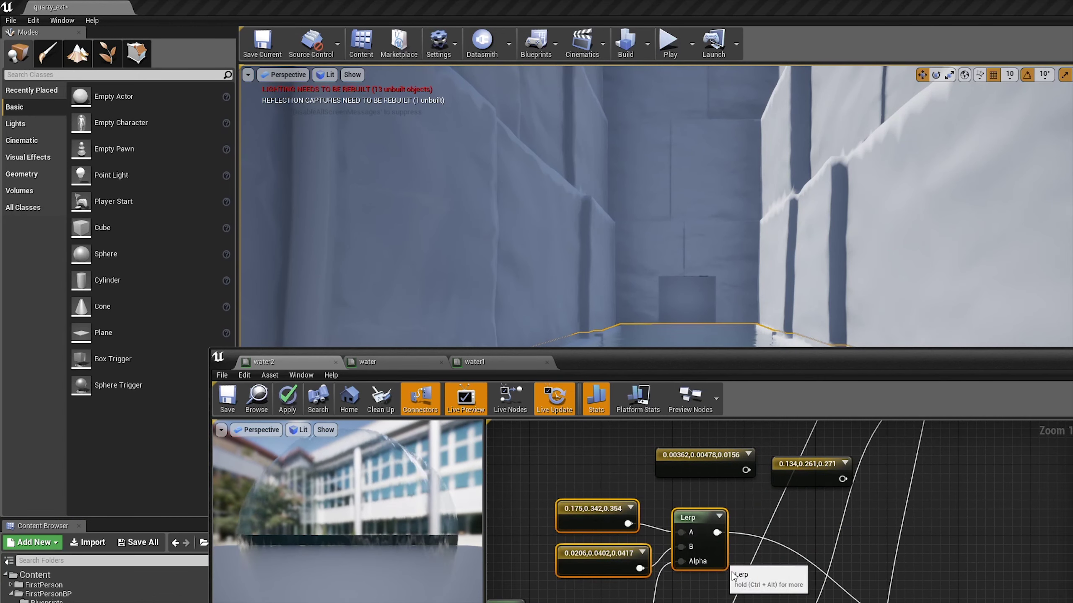
pyautogui.click(782, 598)
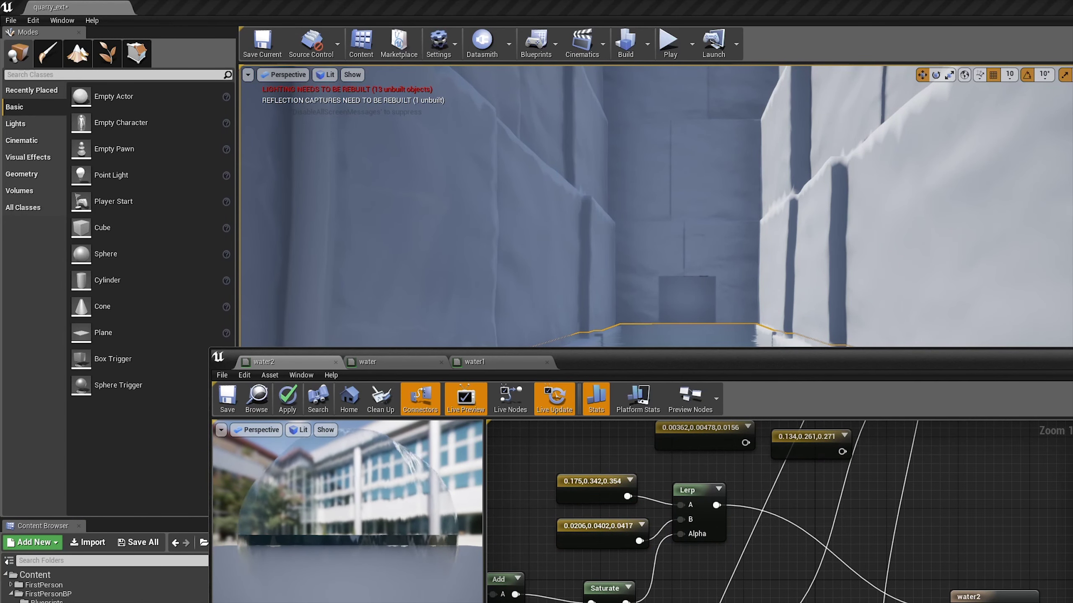
pyautogui.moveTo(781, 592); pyautogui.dragTo(793, 597, button='right')
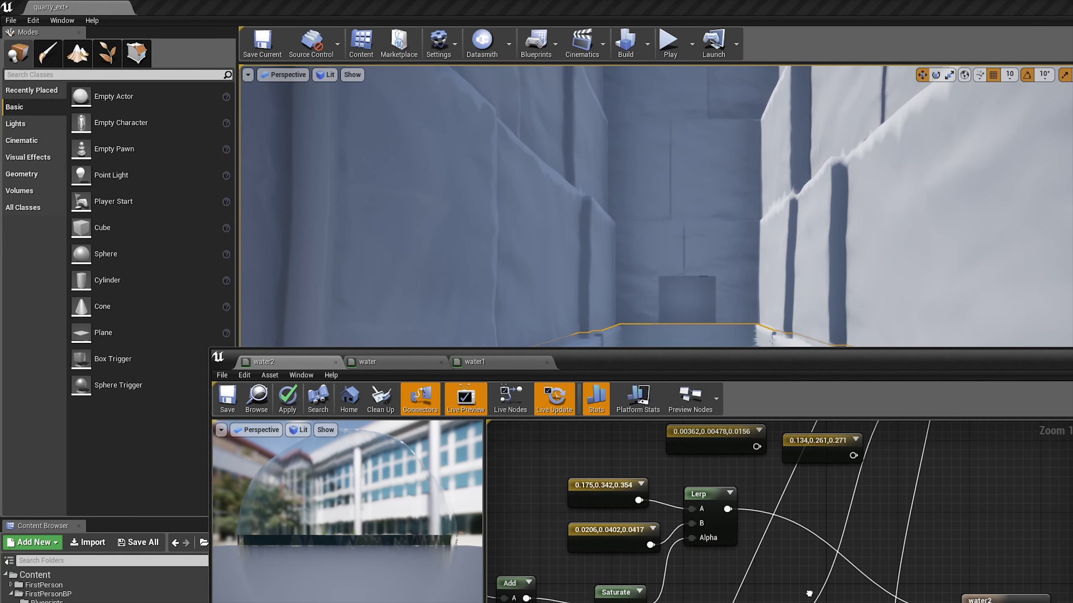
pyautogui.hotkey('ctrl', 's')
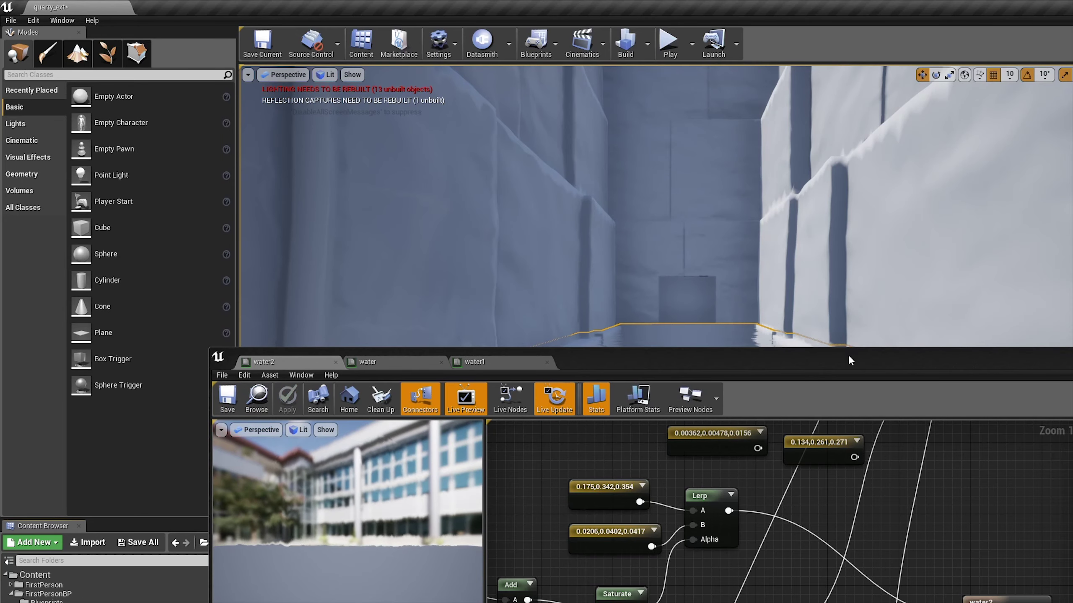
# Step: Save the material and inspect the rippling water in the quarry_ext level
pyautogui.hotkey('alt', 'Tab')
pyautogui.moveTo(553, 484); pyautogui.dragTo(709, 504, button='right')
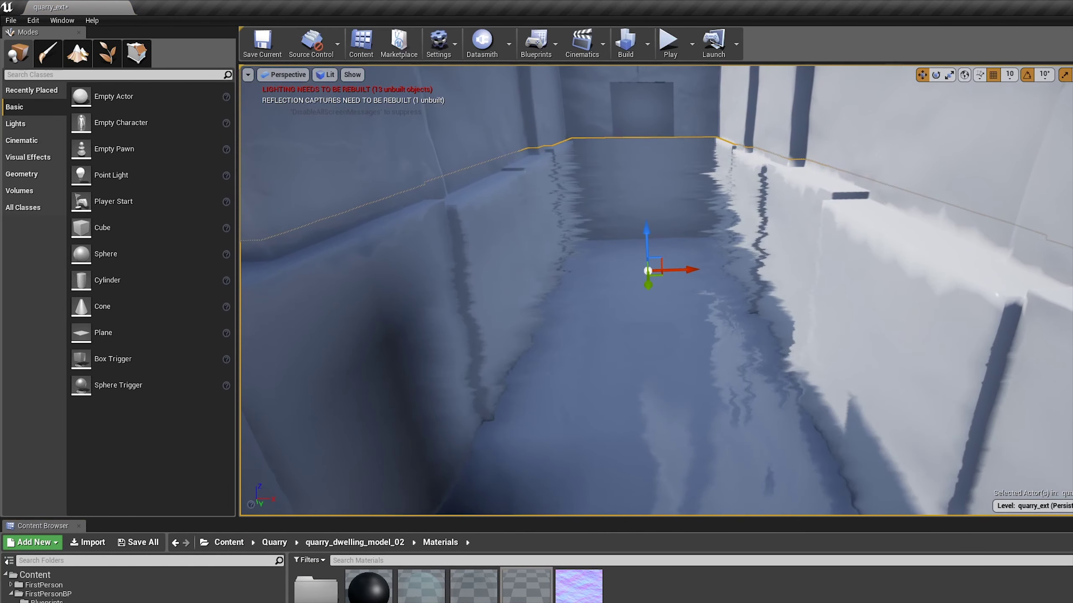
pyautogui.hotkey('alt', 'Tab')
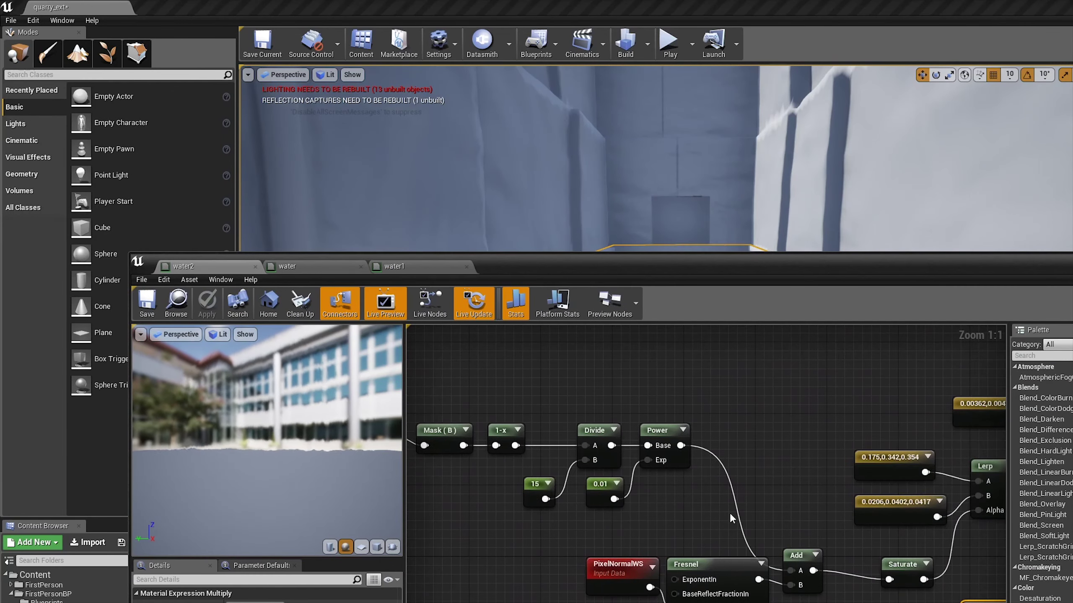
pyautogui.scroll(3, 560, 506)
pyautogui.moveTo(561, 505)
pyautogui.mouseDown(button='right')
pyautogui.moveTo(699, 538)
pyautogui.moveTo(687, 598)
pyautogui.mouseUp(button='right')
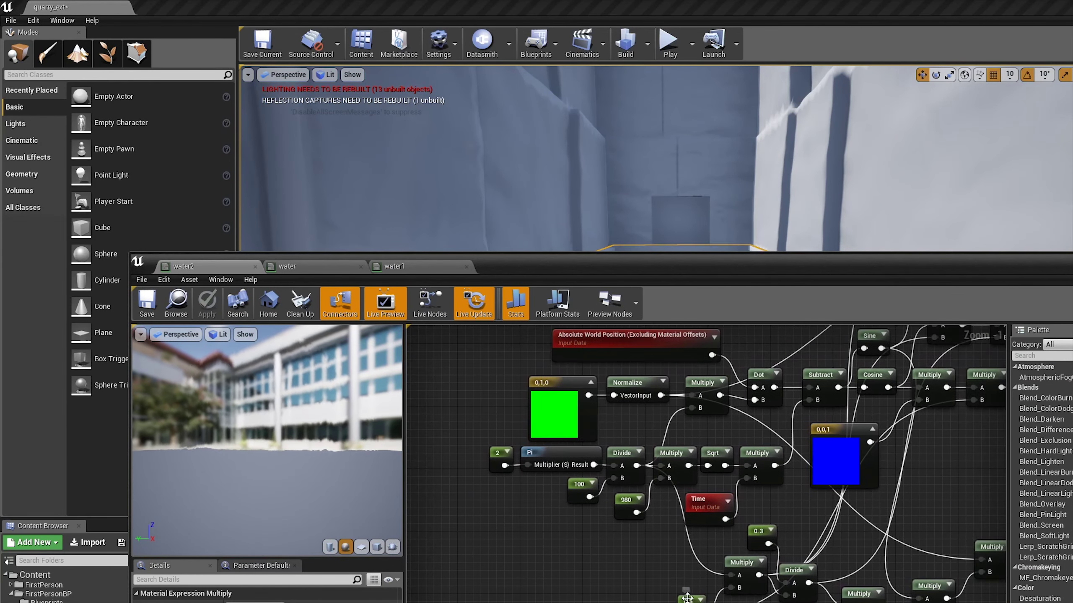
pyautogui.moveTo(675, 267); pyautogui.dragTo(612, 577)
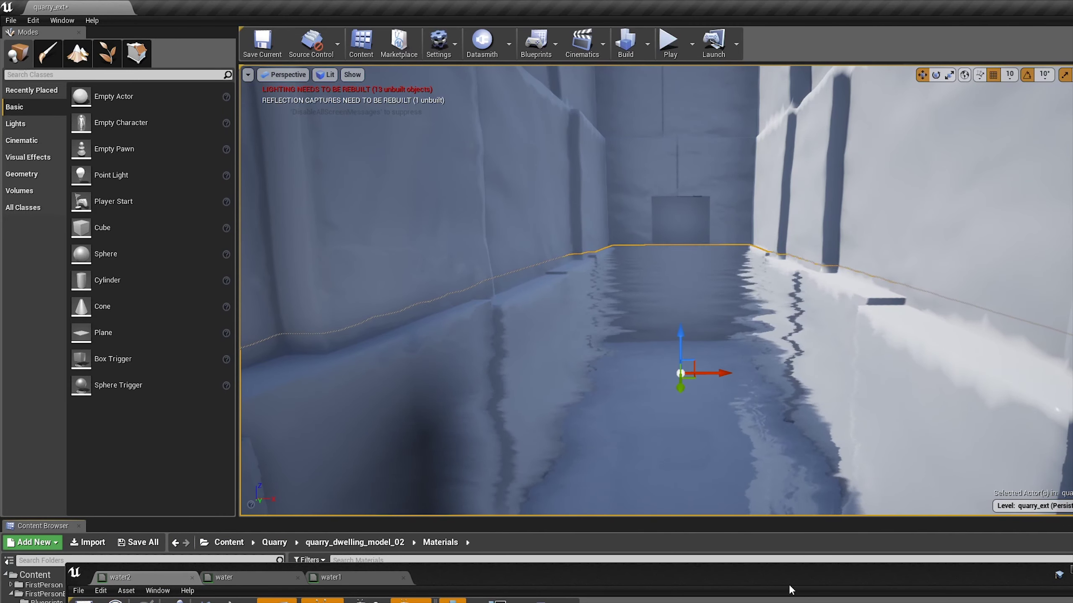
pyautogui.moveTo(612, 577); pyautogui.dragTo(635, 282)
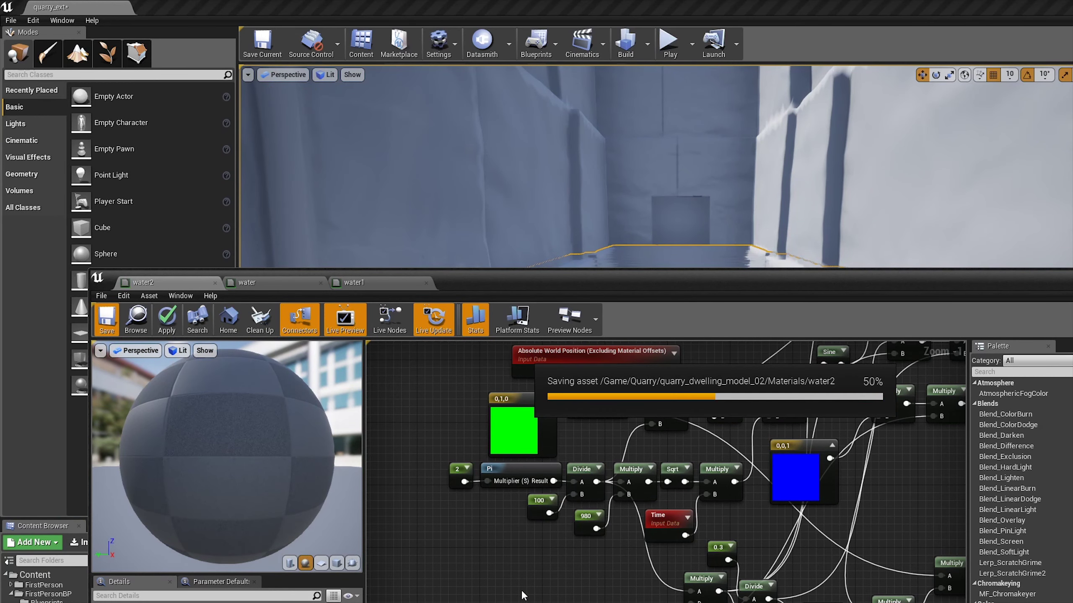
pyautogui.moveTo(838, 293); pyautogui.dragTo(831, 554)
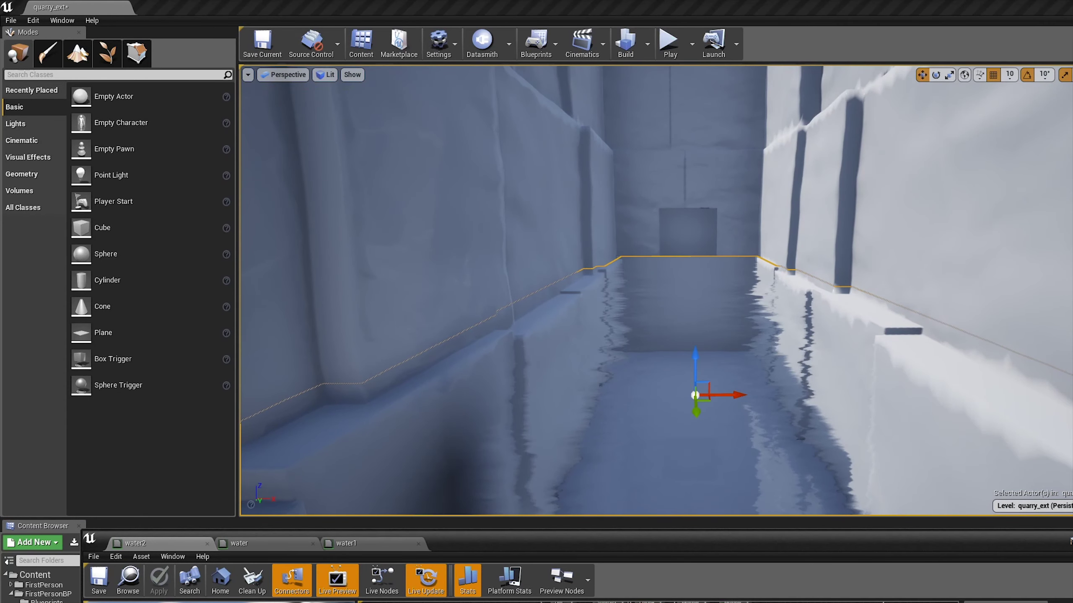
# Step: Close the old water material, adjust water2's 15 and 0.01 fade constants, and apply the changes
pyautogui.click(313, 544)
pyautogui.moveTo(422, 543); pyautogui.dragTo(481, 357)
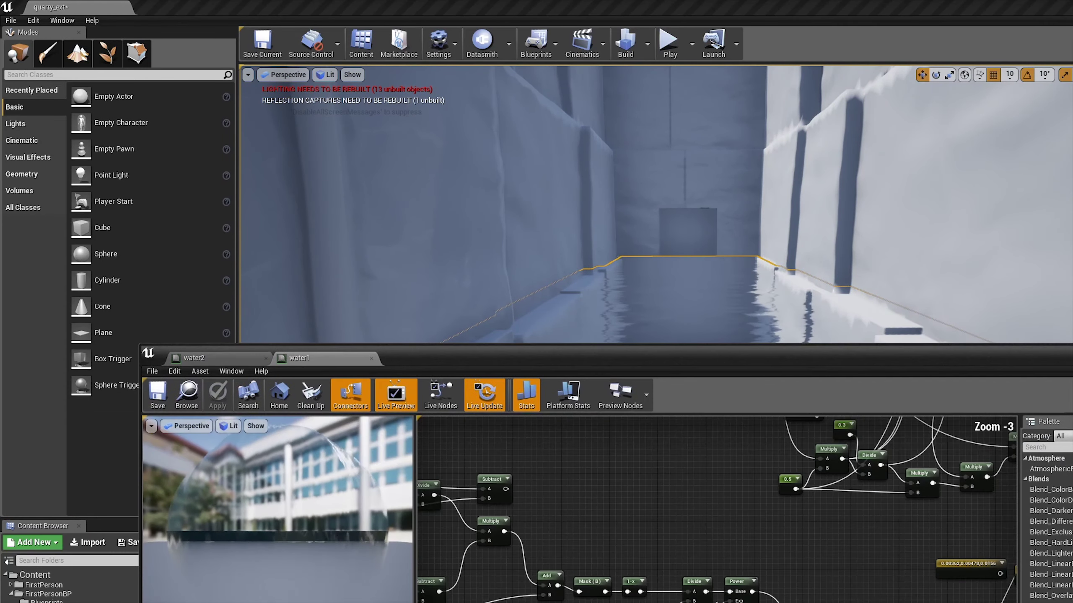
pyautogui.moveTo(718, 529); pyautogui.dragTo(665, 486, button='right')
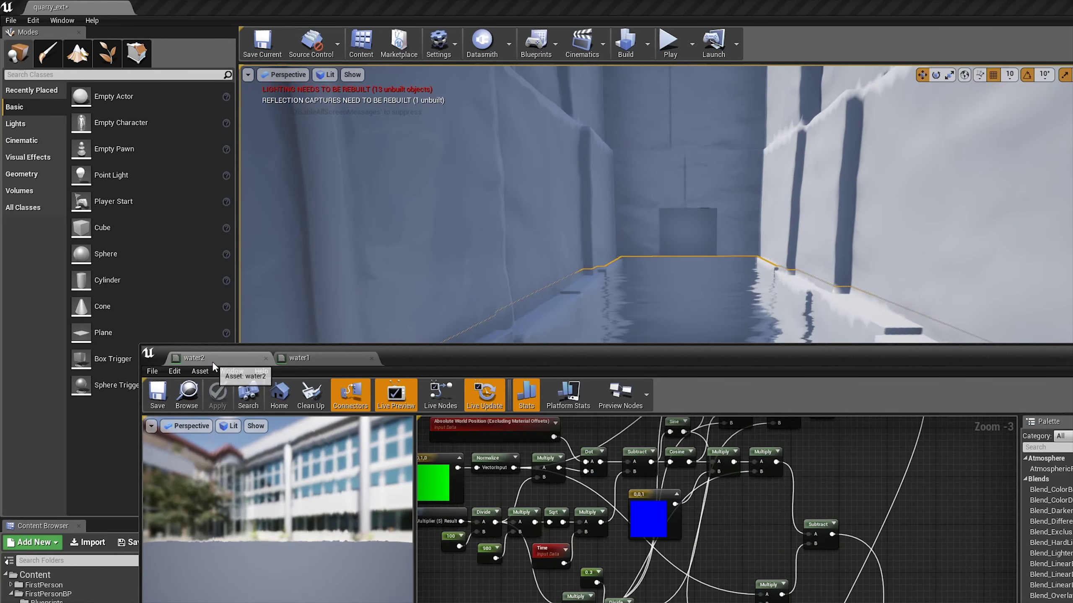
pyautogui.moveTo(654, 537); pyautogui.dragTo(739, 556, button='right')
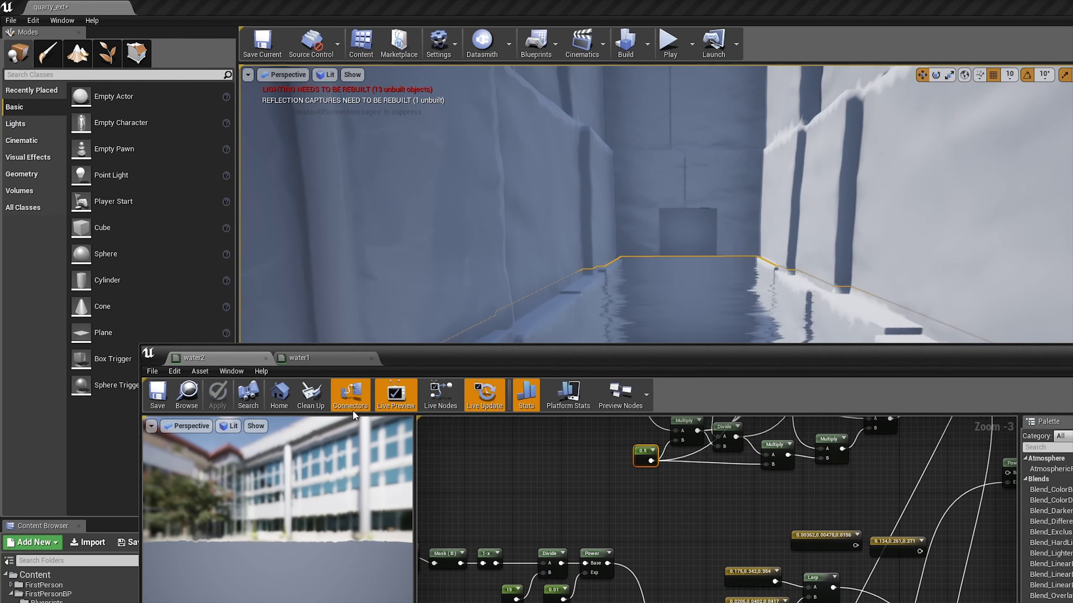
pyautogui.moveTo(465, 465); pyautogui.dragTo(558, 512, button='right')
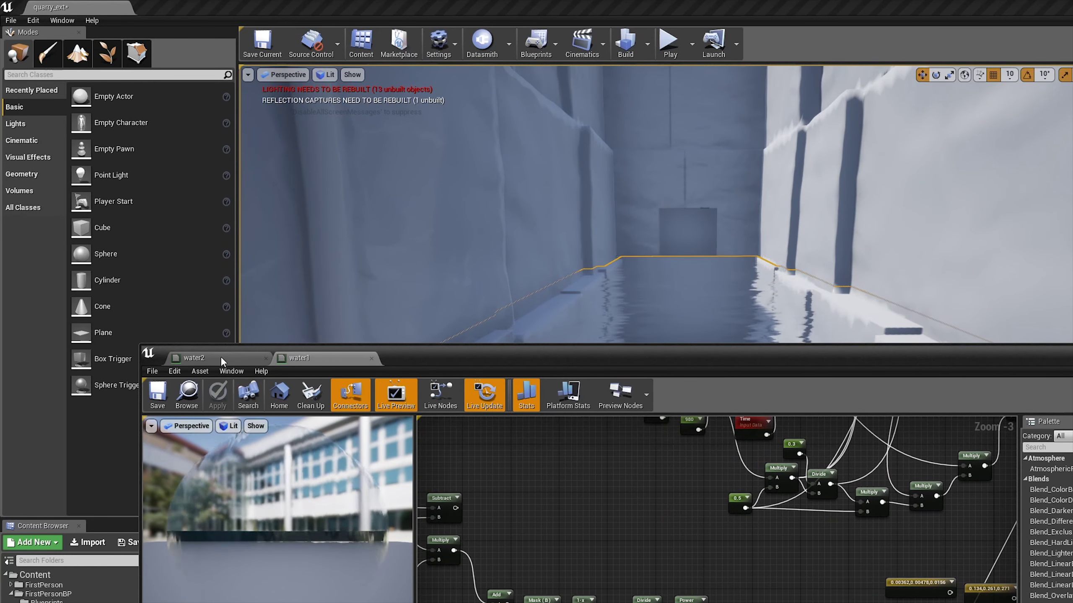
pyautogui.moveTo(739, 507); pyautogui.dragTo(645, 459, button='right')
pyautogui.moveTo(689, 381); pyautogui.dragTo(689, 494)
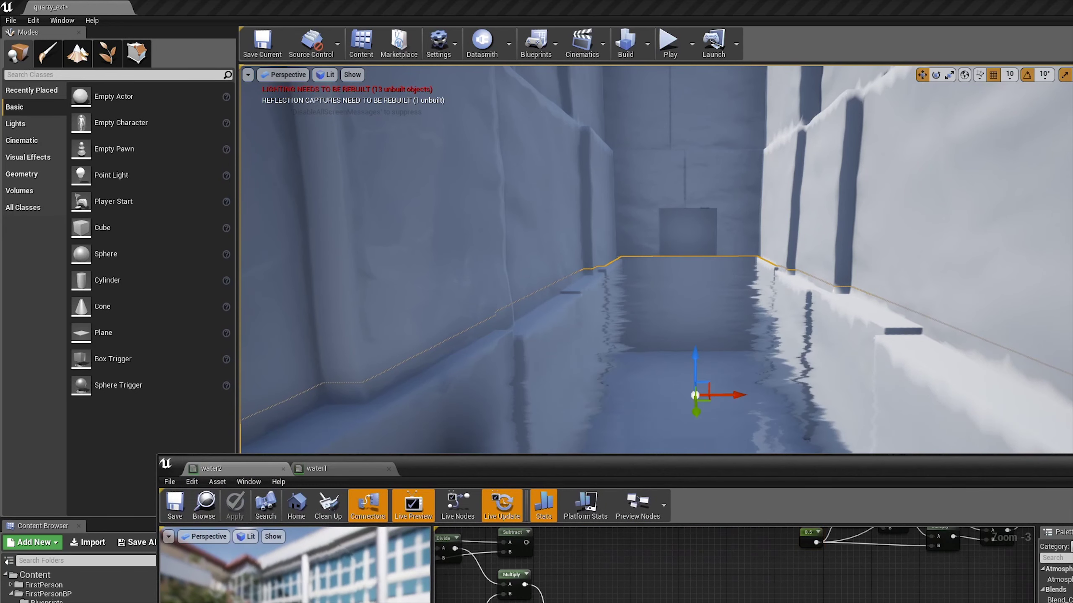
pyautogui.moveTo(549, 591); pyautogui.dragTo(710, 524, button='right')
pyautogui.moveTo(689, 494); pyautogui.dragTo(716, 387)
pyautogui.click(738, 532)
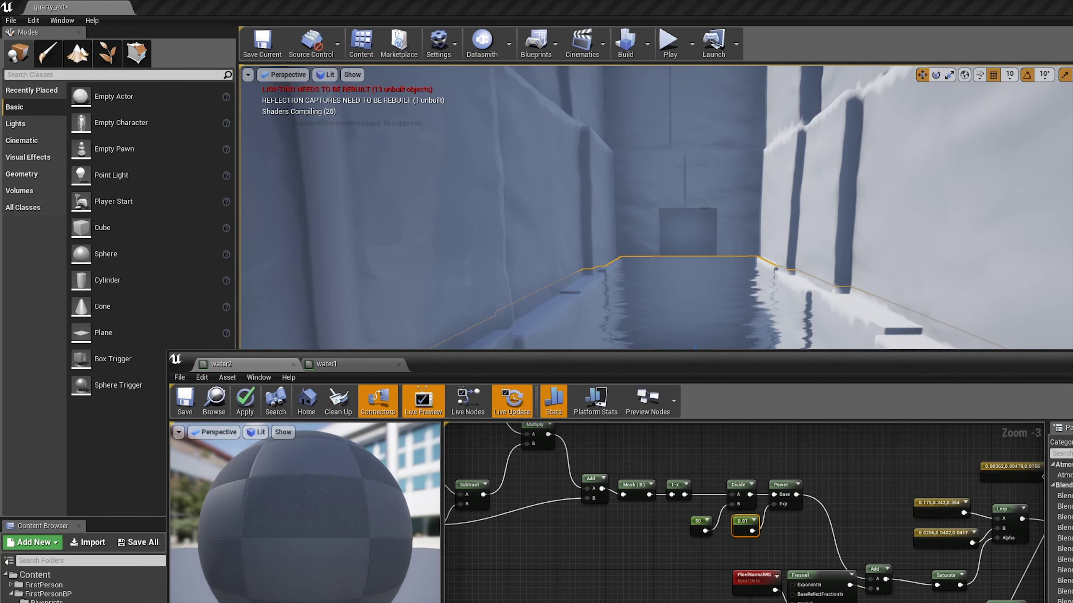
pyautogui.click(191, 398)
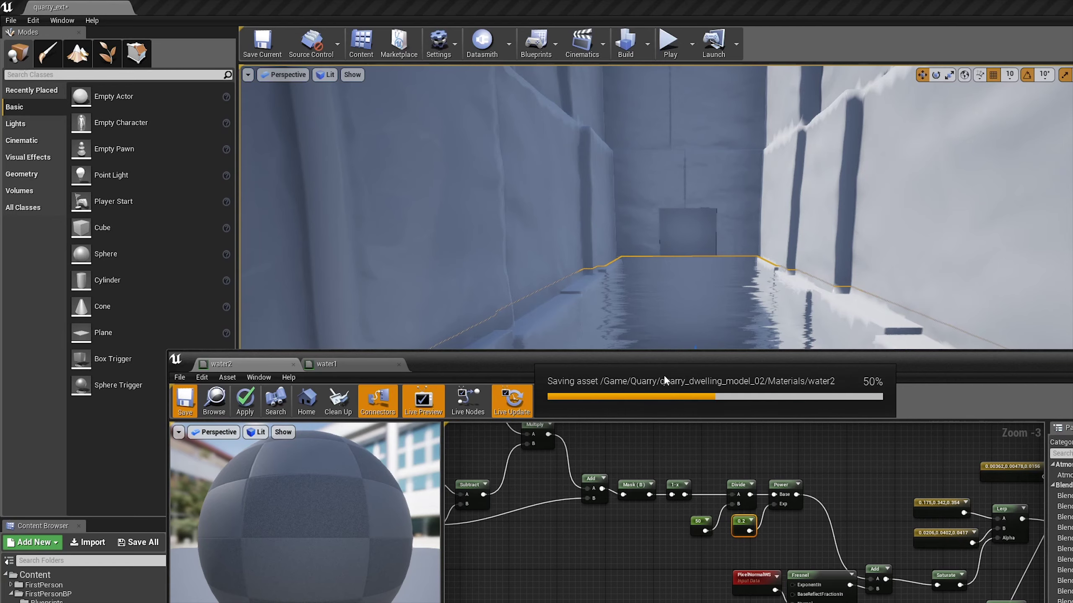
# Step: Reopen the water material to review its wave calculation nodes, and save water2 with Ctrl+S
pyautogui.moveTo(671, 364); pyautogui.dragTo(650, 490)
pyautogui.click(752, 459)
pyautogui.doubleClick(576, 584)
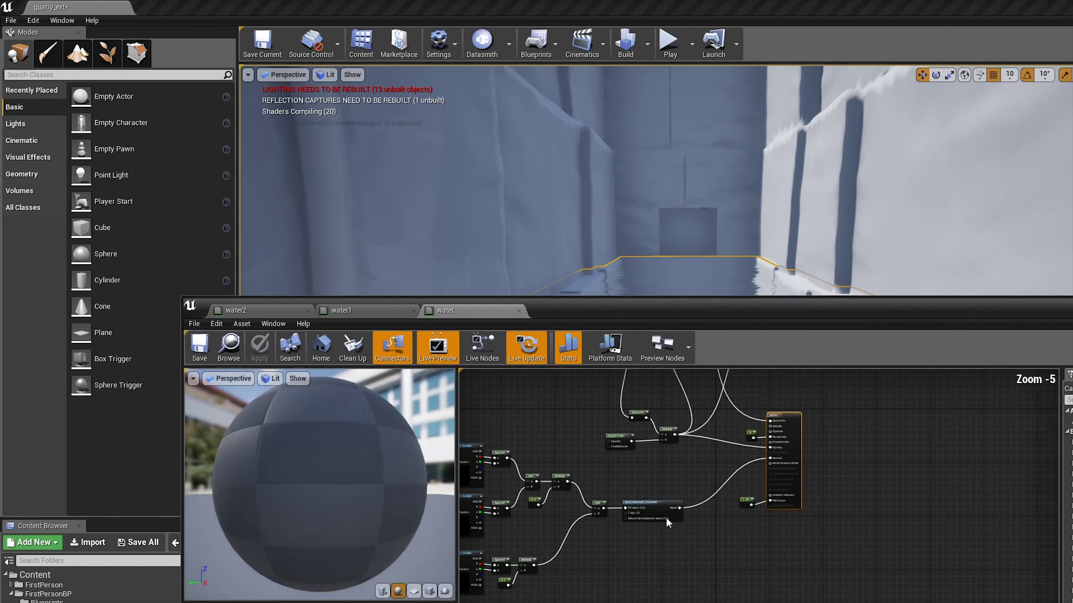
pyautogui.scroll(5, 693, 526)
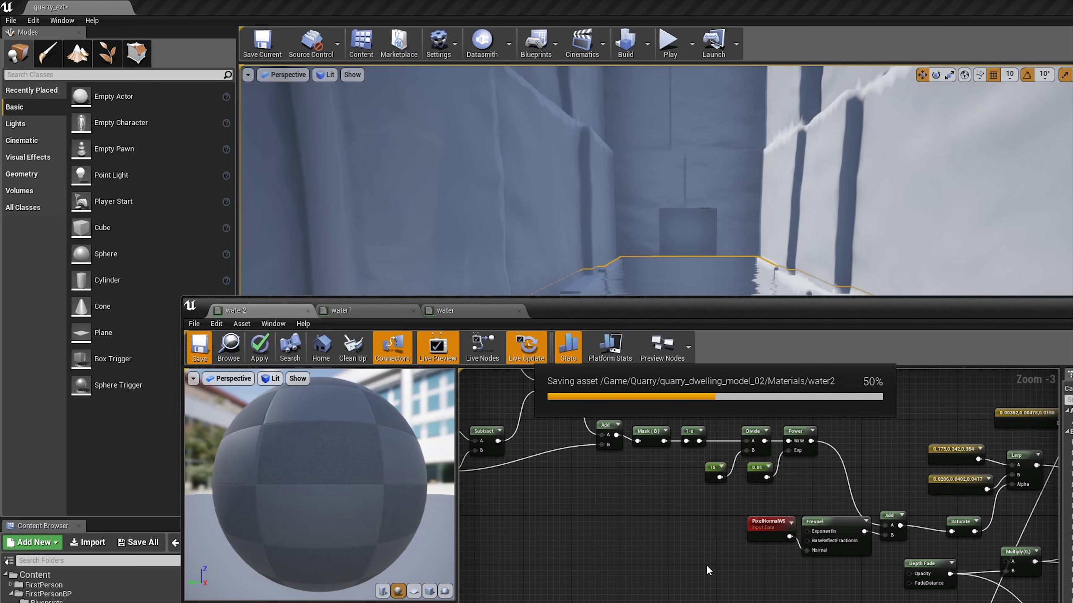
pyautogui.moveTo(705, 564); pyautogui.dragTo(803, 592, button='right')
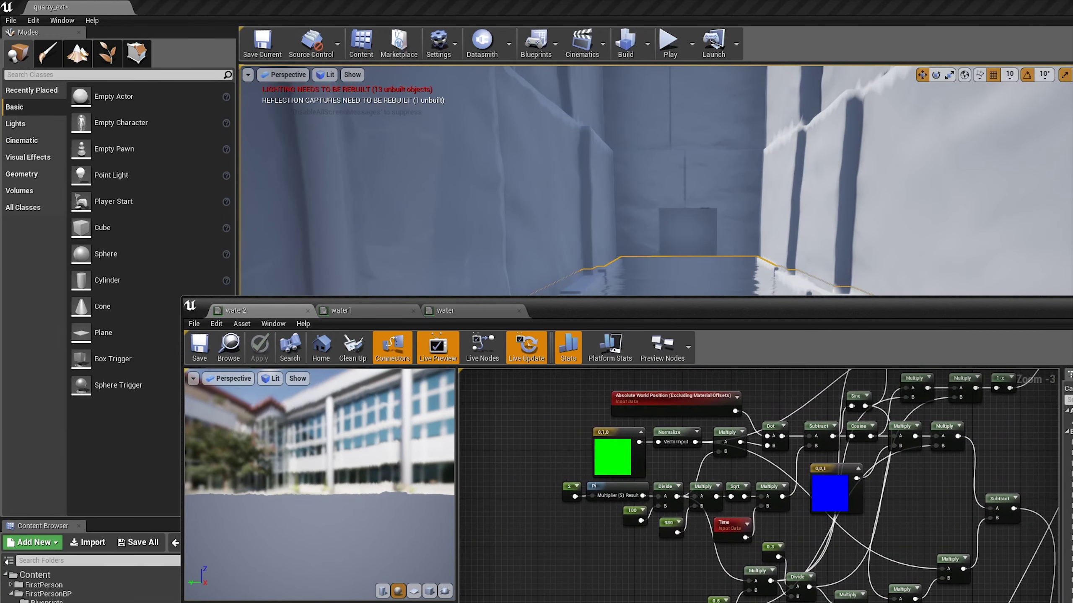
pyautogui.scroll(3, 756, 594)
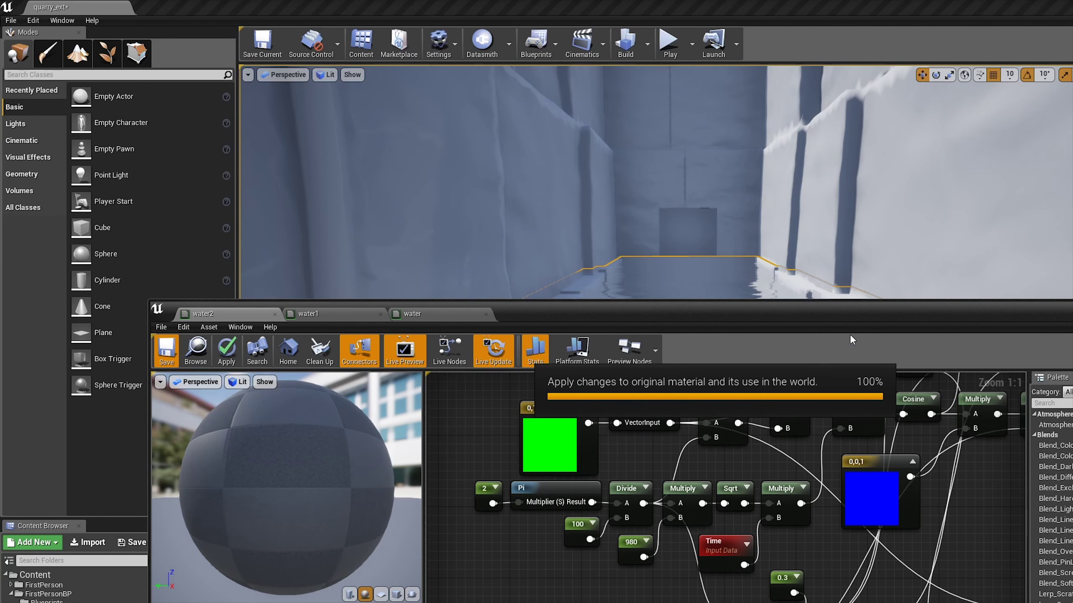
pyautogui.hotkey('ctrl', 's')
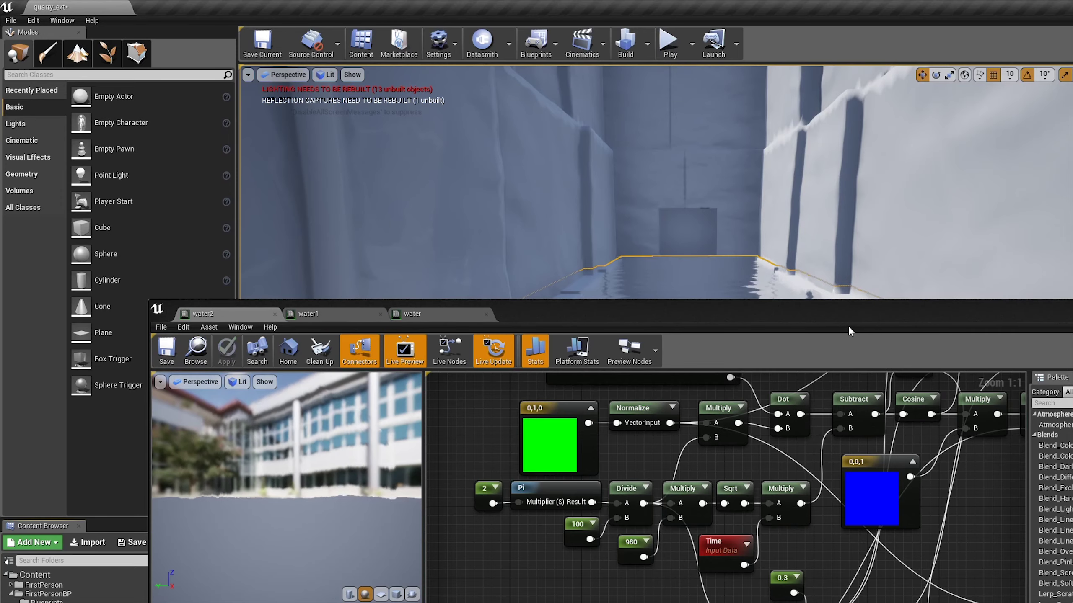
pyautogui.moveTo(836, 308); pyautogui.dragTo(827, 283)
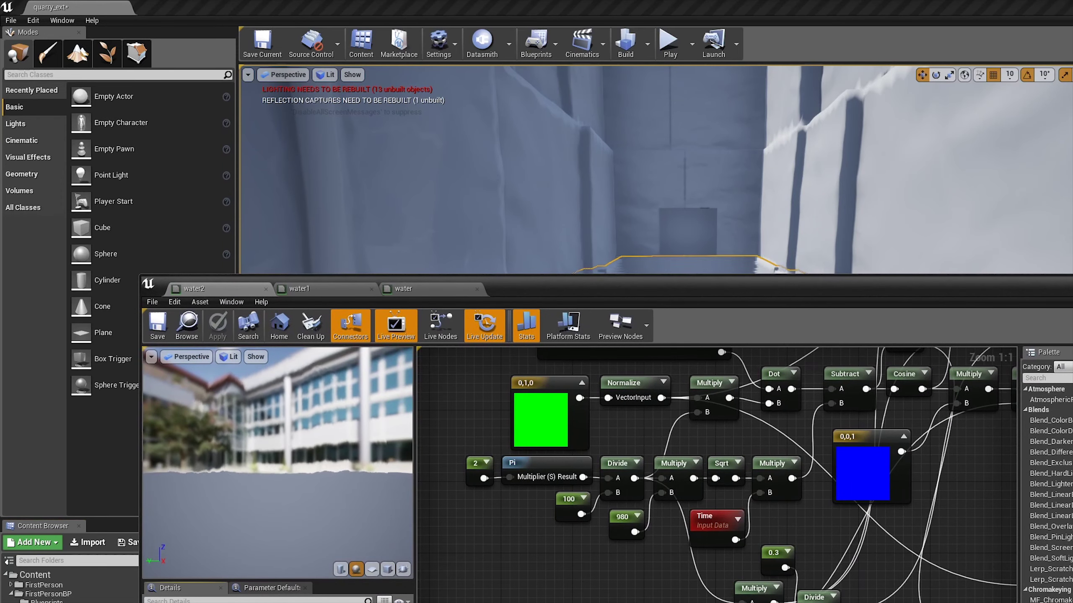
pyautogui.moveTo(803, 465); pyautogui.dragTo(489, 466, button='right')
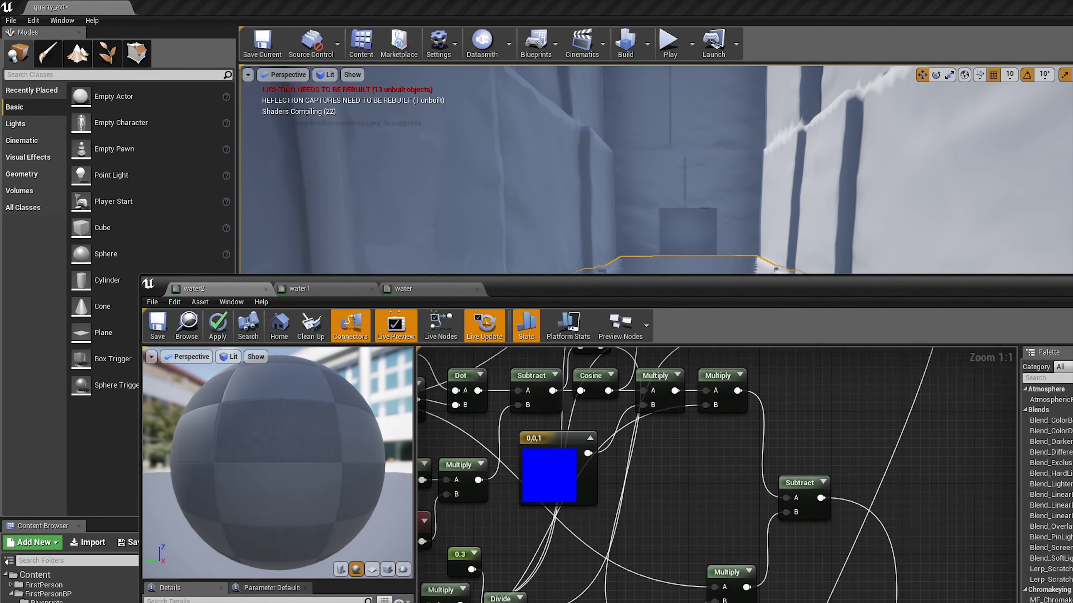
pyautogui.scroll(-5, 828, 507)
pyautogui.scroll(4, 847, 568)
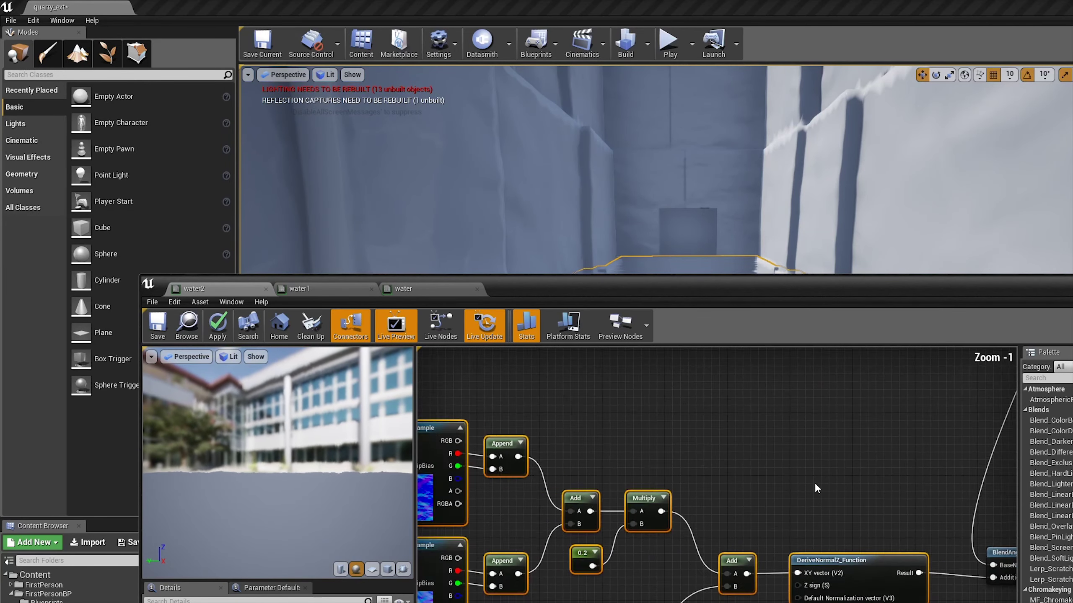
# Step: Close the water material editor, choosing to keep its changes
pyautogui.scroll(-6, 816, 488)
pyautogui.scroll(7, 801, 485)
pyautogui.moveTo(886, 280); pyautogui.dragTo(871, 547)
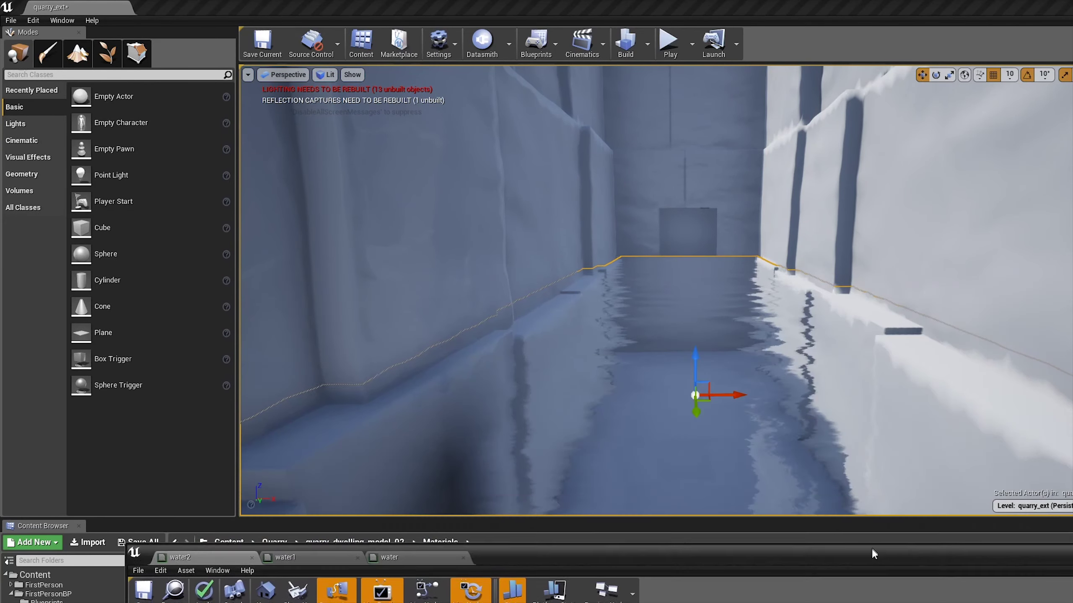
pyautogui.moveTo(831, 410)
pyautogui.mouseDown(button='right')
pyautogui.moveTo(844, 406)
pyautogui.moveTo(826, 390)
pyautogui.mouseUp(button='right')
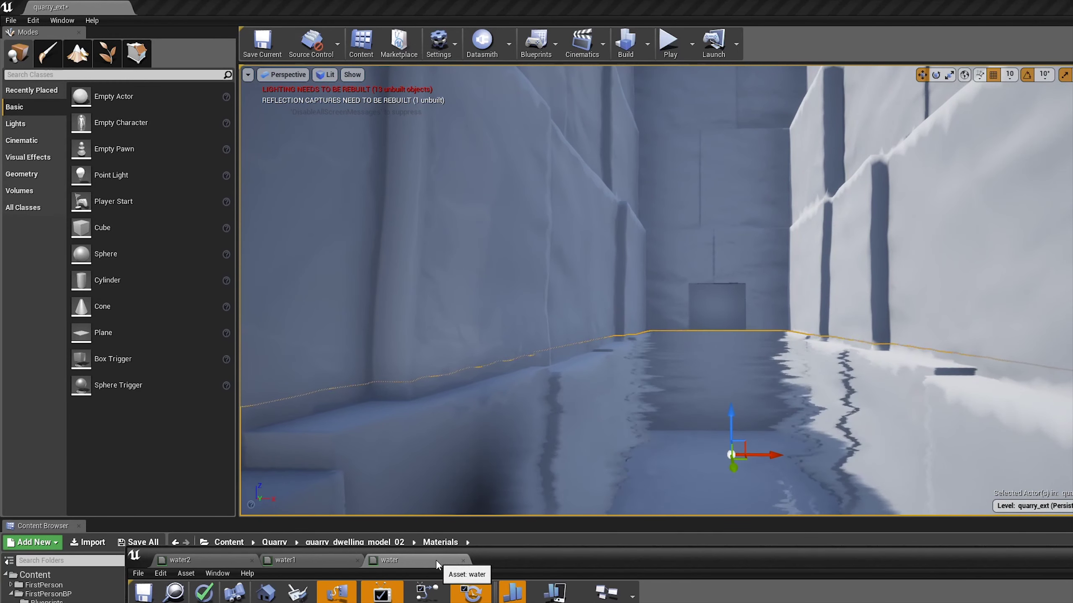
pyautogui.click(462, 560)
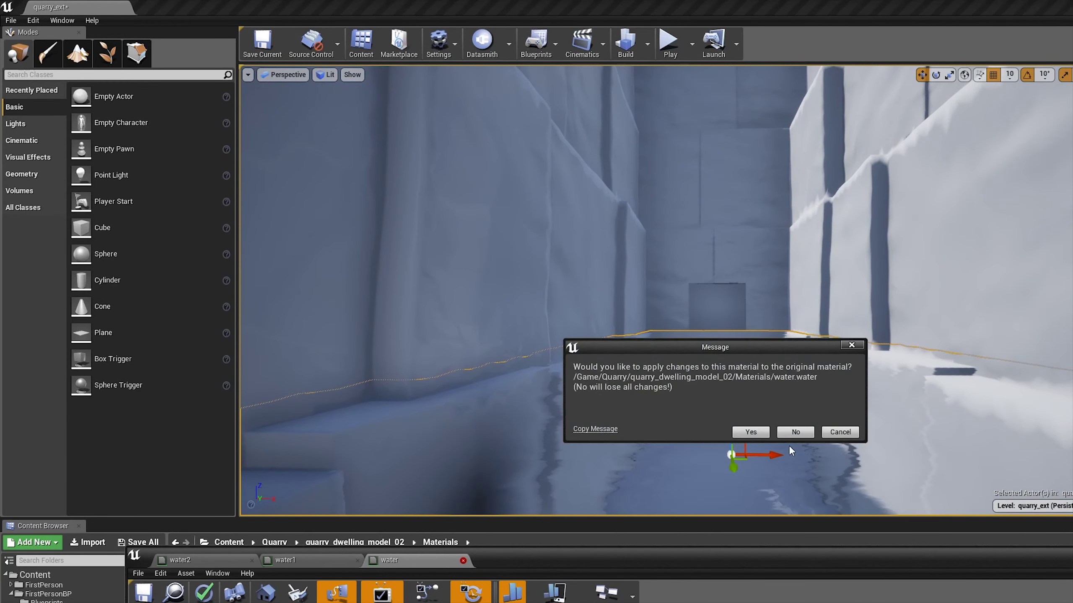
pyautogui.click(747, 431)
# Step: Close water2 and water1 keeping their changes, then drop water1 onto the quarry pool floor
pyautogui.click(357, 561)
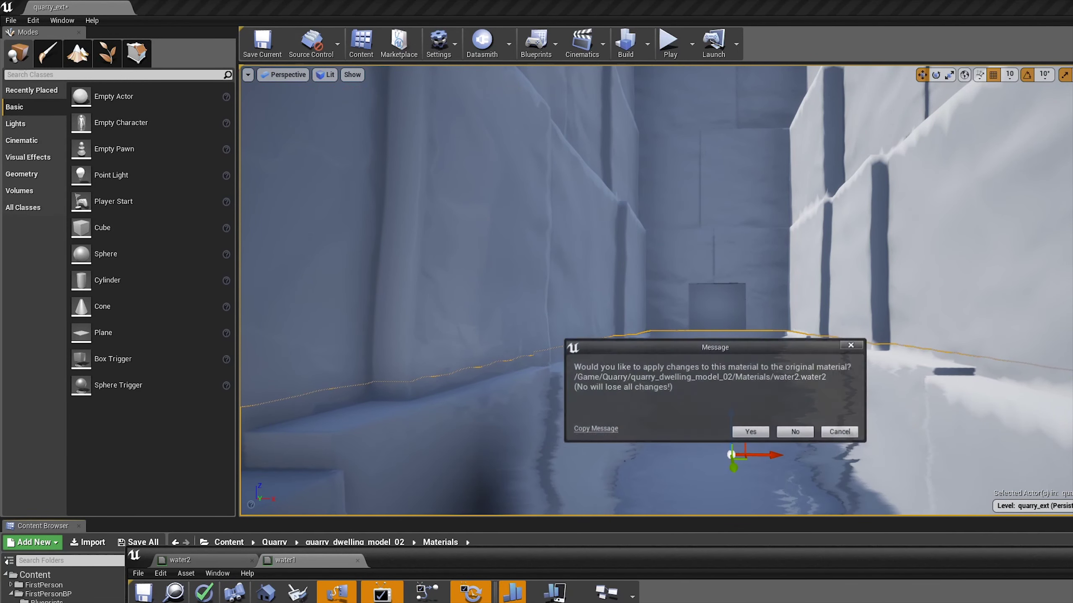
pyautogui.click(749, 433)
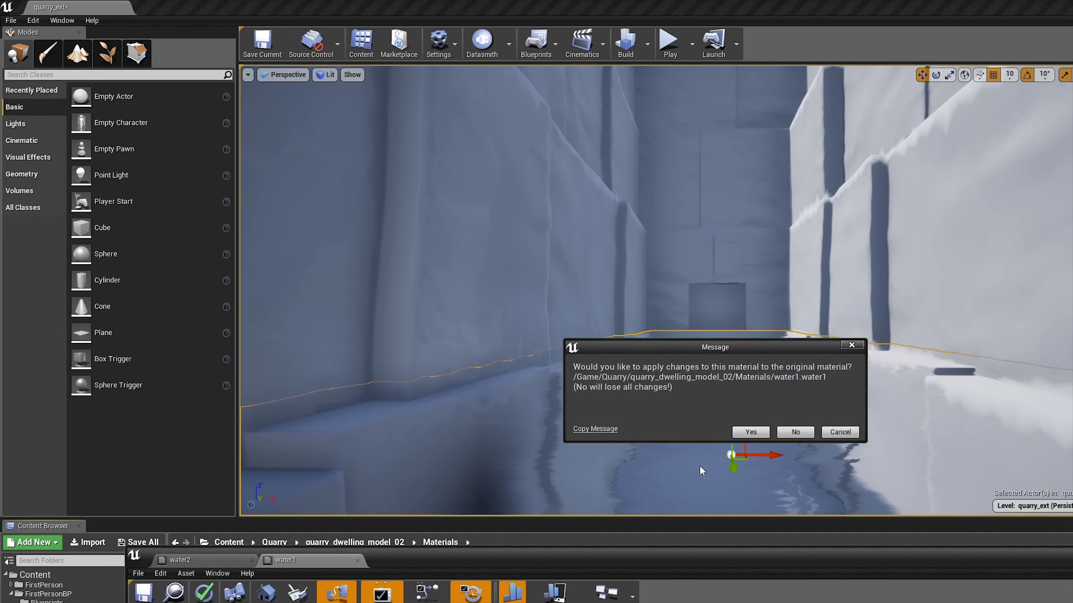
pyautogui.click(744, 431)
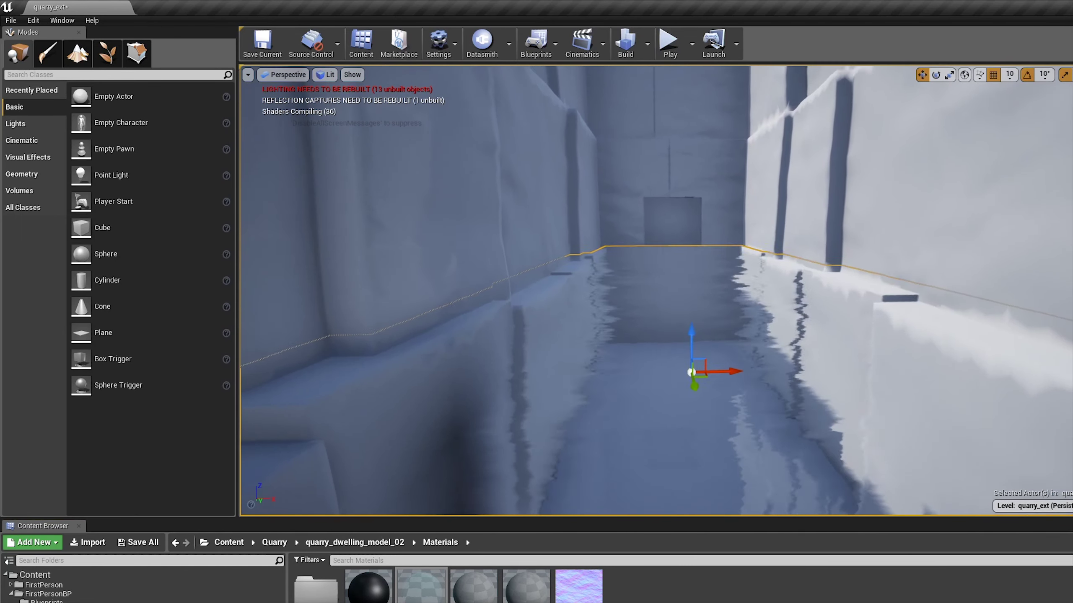
pyautogui.moveTo(474, 587); pyautogui.dragTo(682, 431)
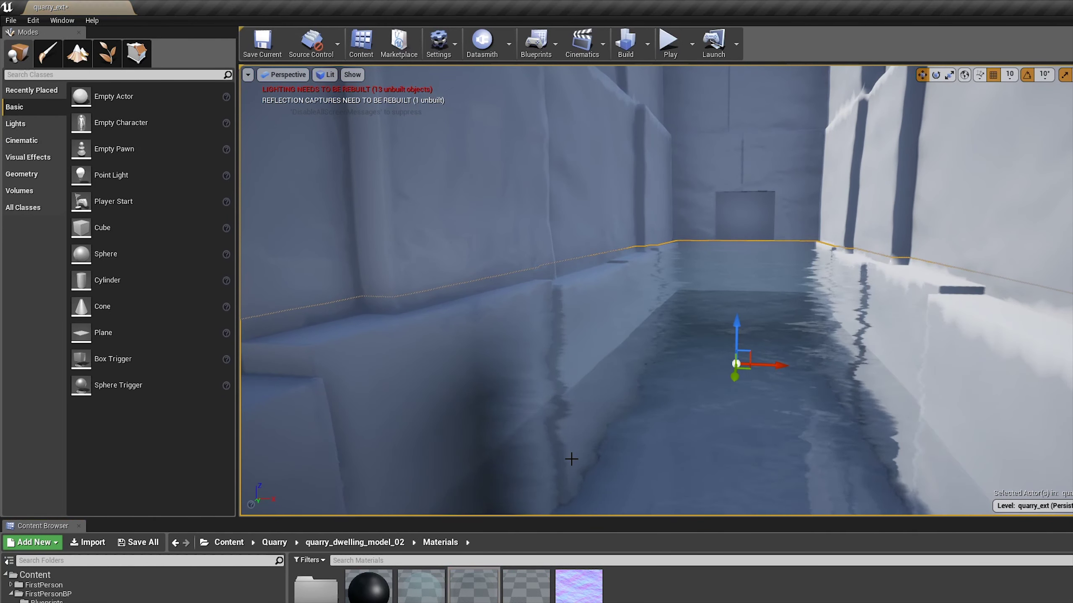
pyautogui.moveTo(569, 460); pyautogui.dragTo(570, 452)
# Step: Reopen water1, then save it and apply its changes to the quarry level
pyautogui.doubleClick(579, 587)
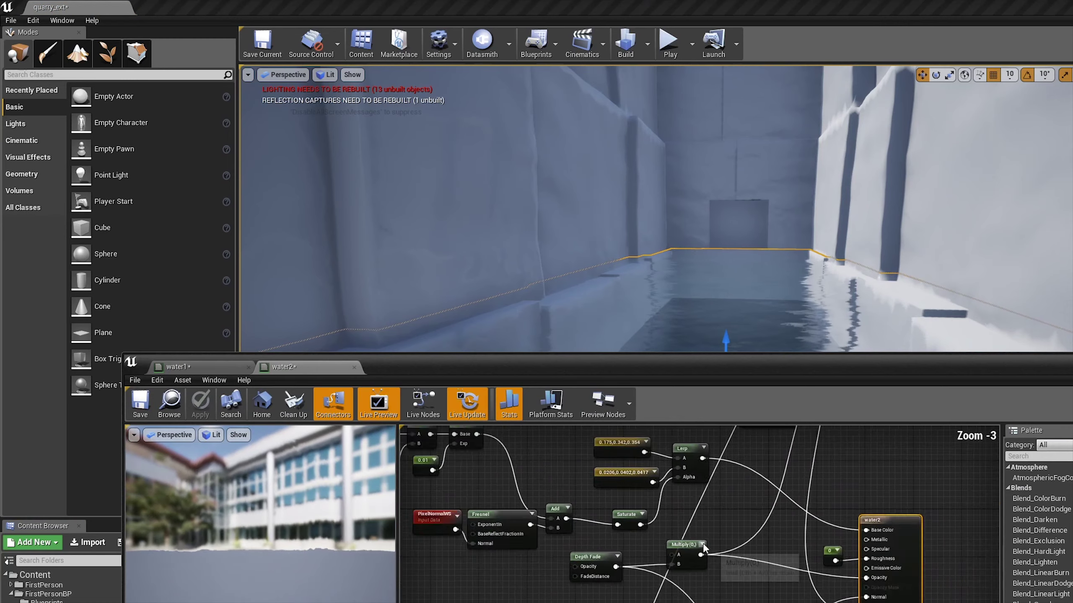
pyautogui.scroll(3, 655, 550)
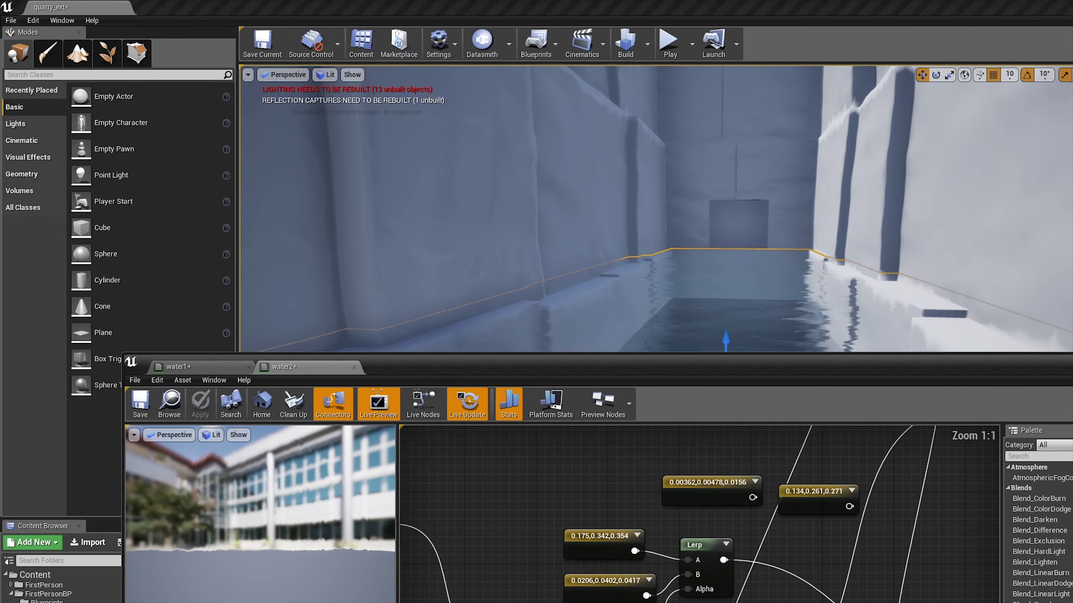
pyautogui.moveTo(794, 600); pyautogui.dragTo(707, 574, button='right')
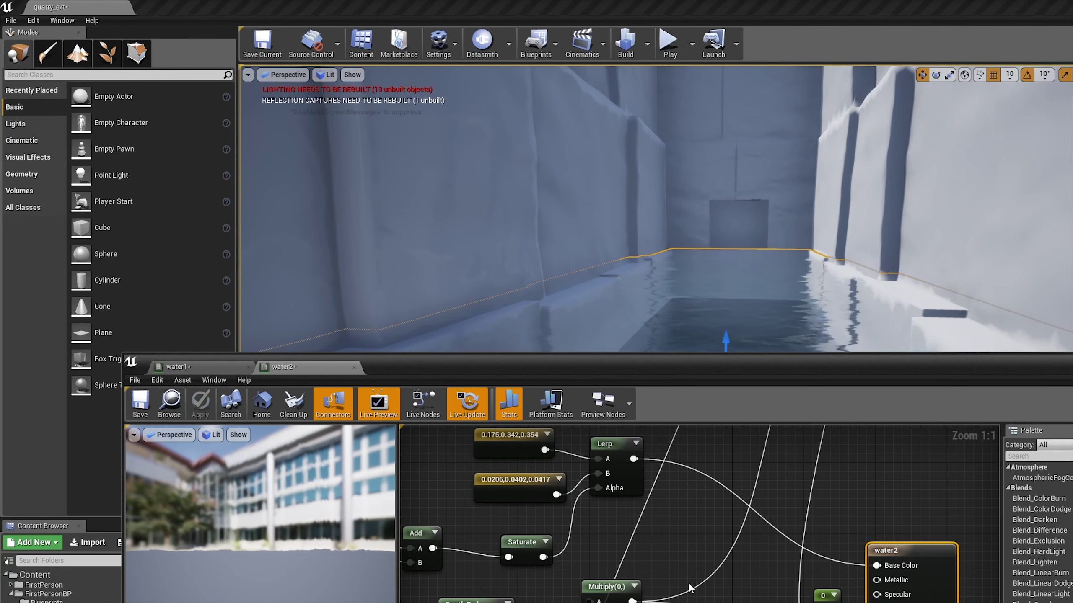
pyautogui.click(177, 367)
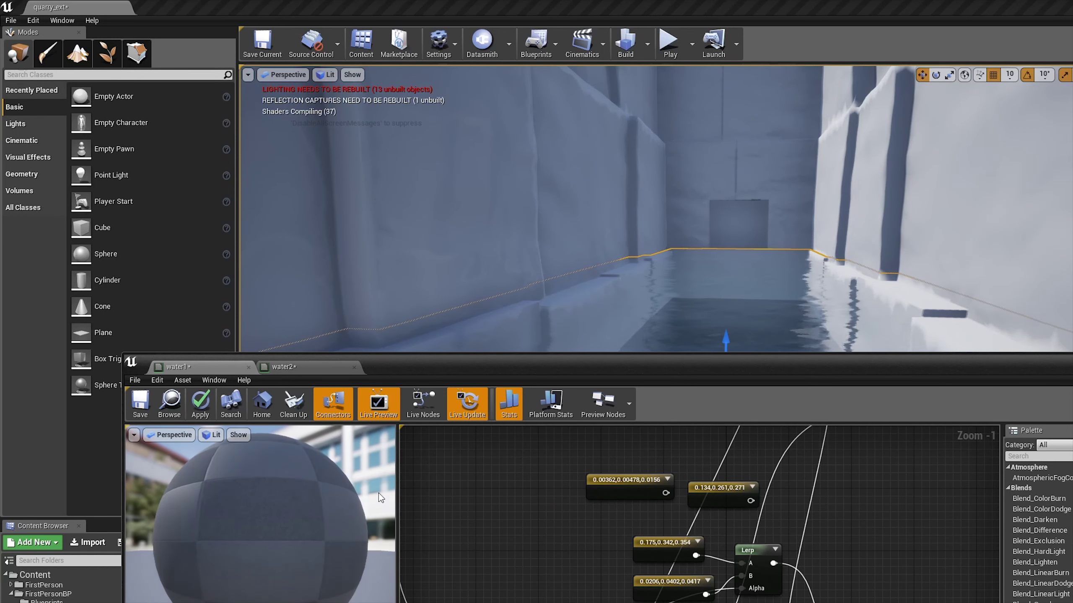
pyautogui.click(133, 404)
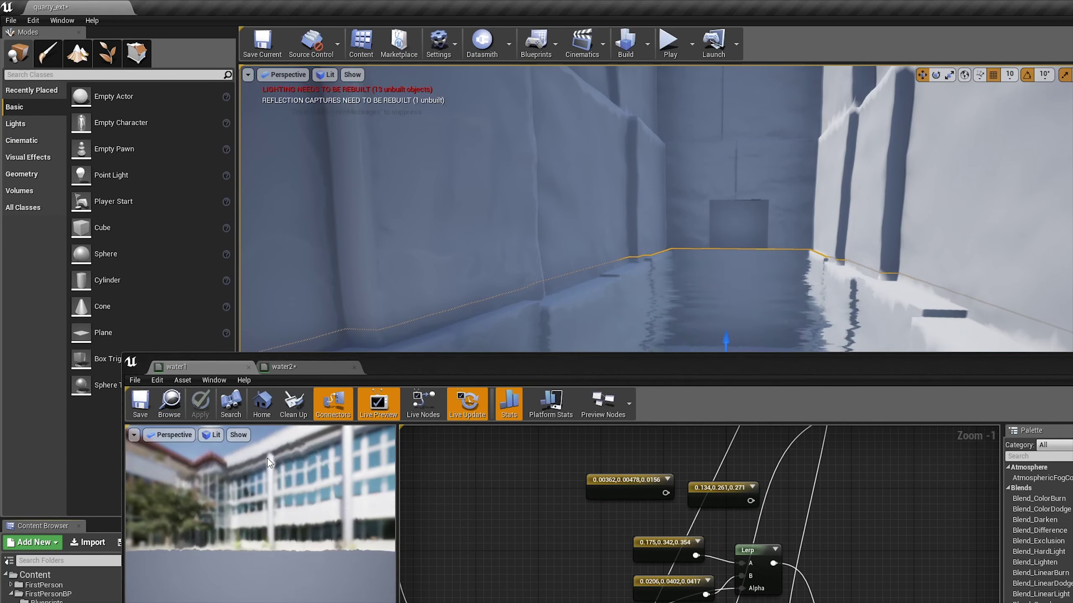
pyautogui.click(144, 413)
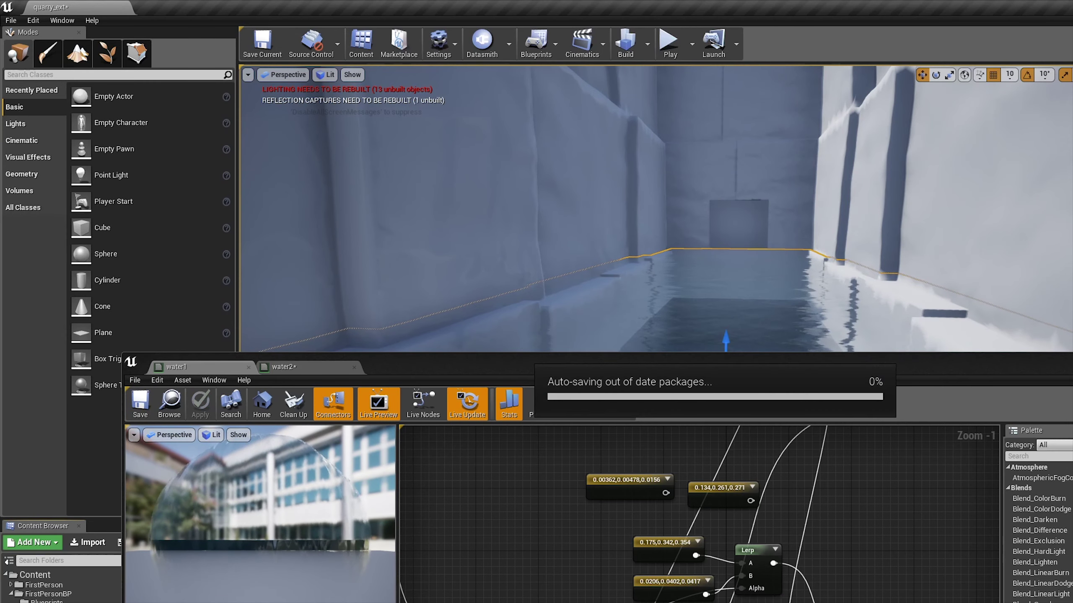
# Step: Open the 0.0206 vector constant's colour editor and leave it without changes
pyautogui.scroll(1, 459, 593)
pyautogui.doubleClick(524, 586)
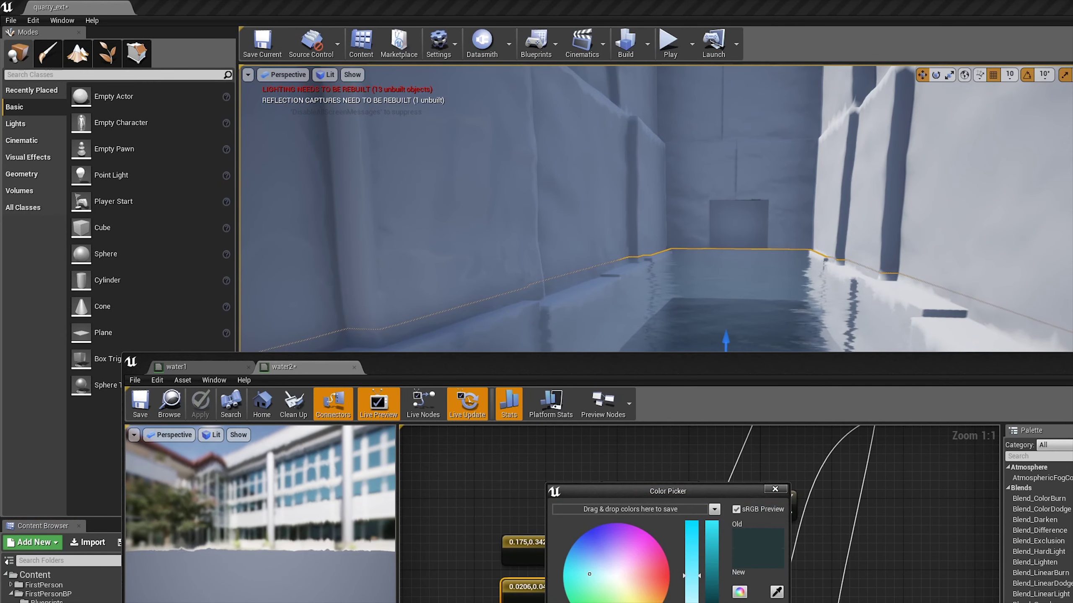
pyautogui.hotkey('alt', 'Tab')
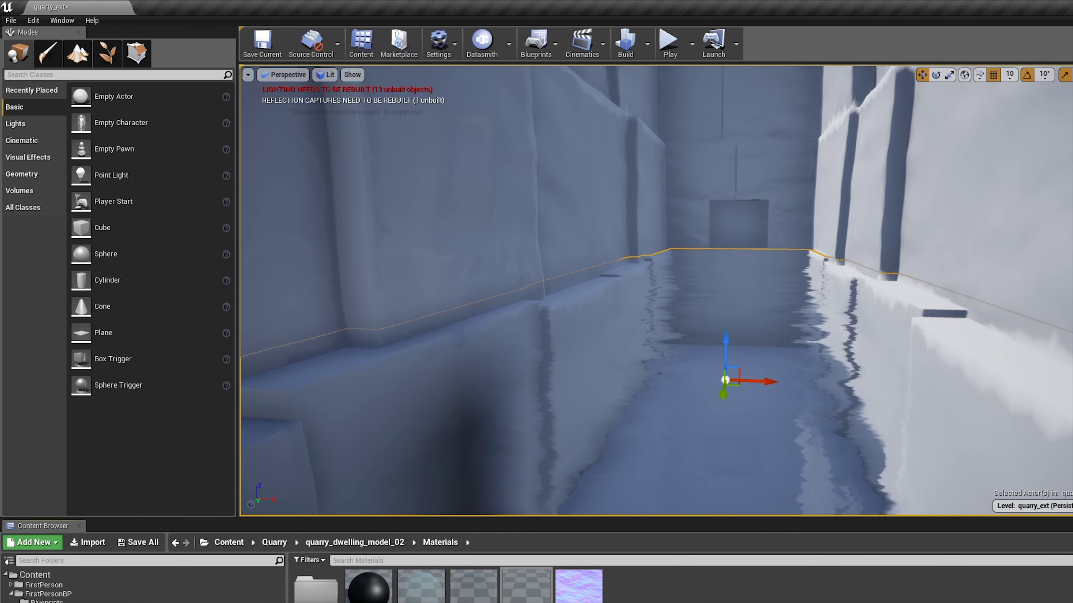
# Step: Reopen water2, wire a 2.5 constant into the Depth Fade opacity, and save
pyautogui.doubleClick(516, 600)
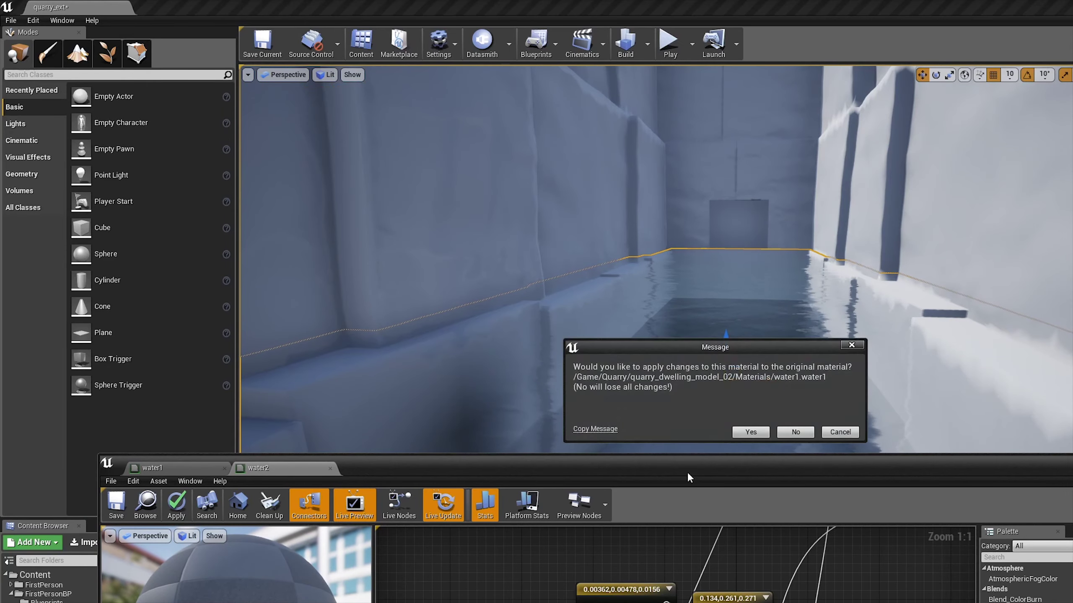
pyautogui.press('Return')
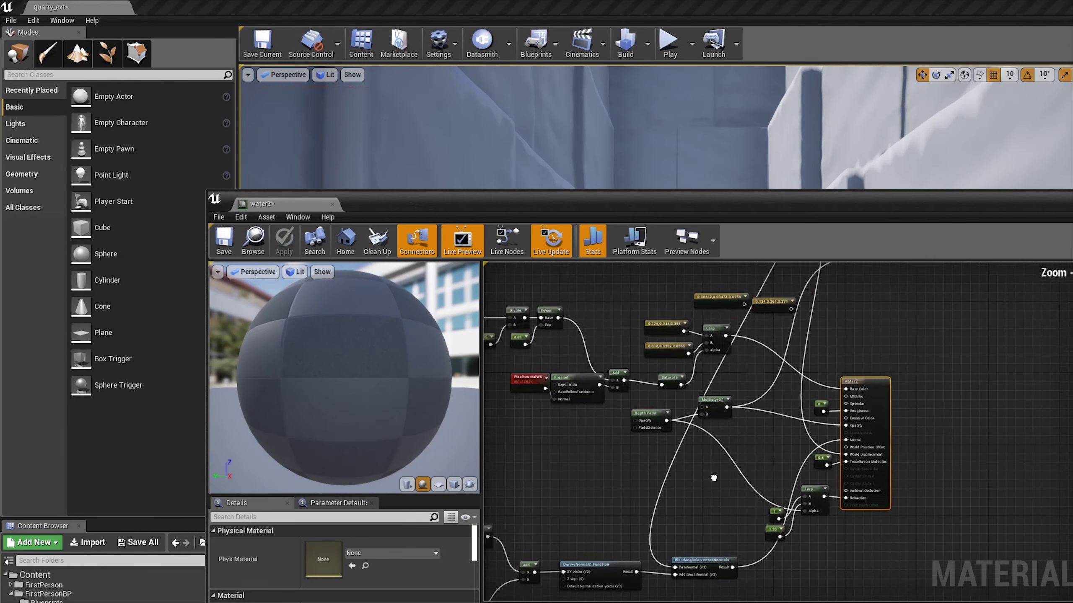
pyautogui.rightClick(627, 422)
pyautogui.click(668, 461)
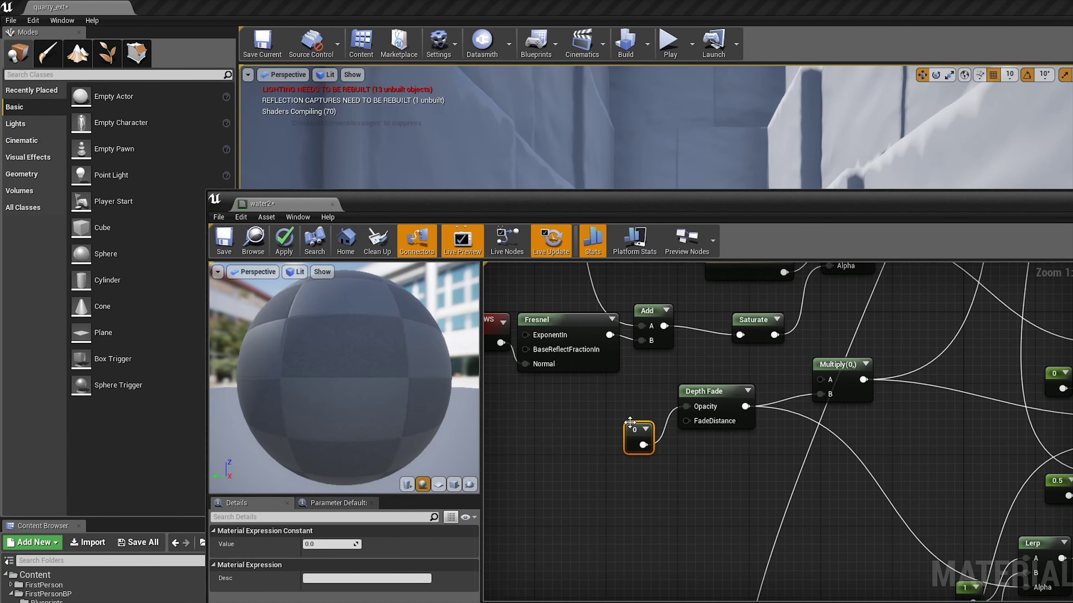
pyautogui.click(331, 543)
pyautogui.write('2.5')
pyautogui.press('Return')
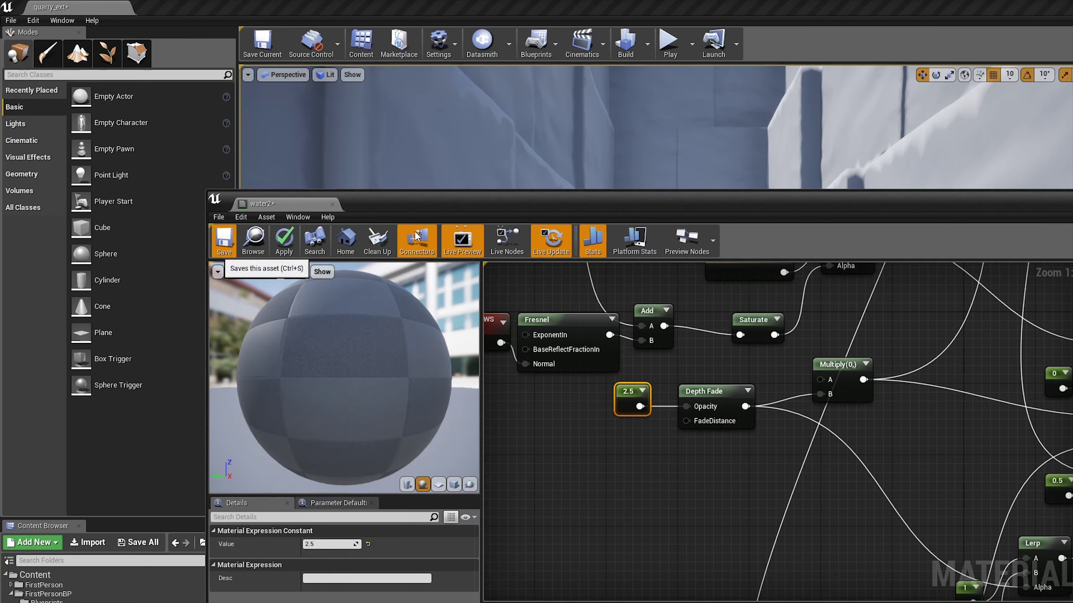
pyautogui.click(223, 239)
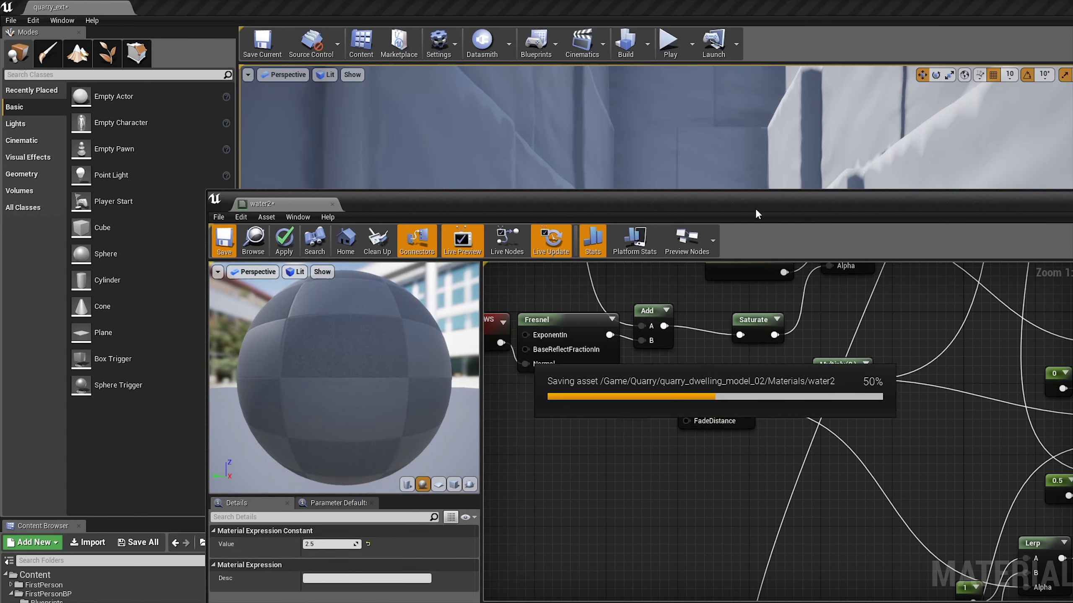
# Step: Check the quarry water in the level, then change the 0.5 constant to 1
pyautogui.moveTo(755, 208); pyautogui.dragTo(761, 535)
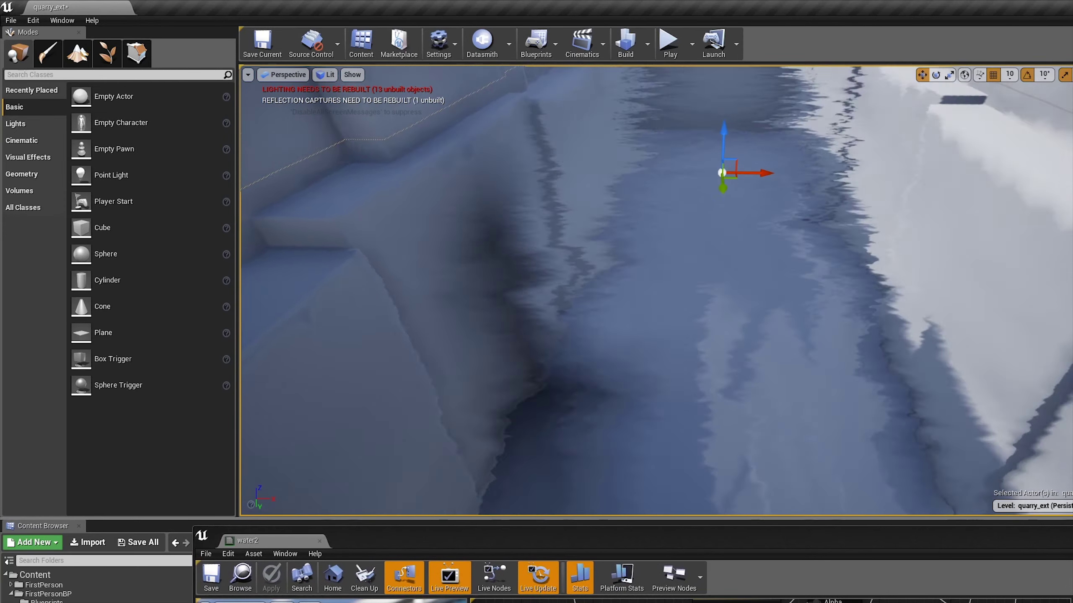
pyautogui.moveTo(655, 296); pyautogui.dragTo(650, 254, button='right')
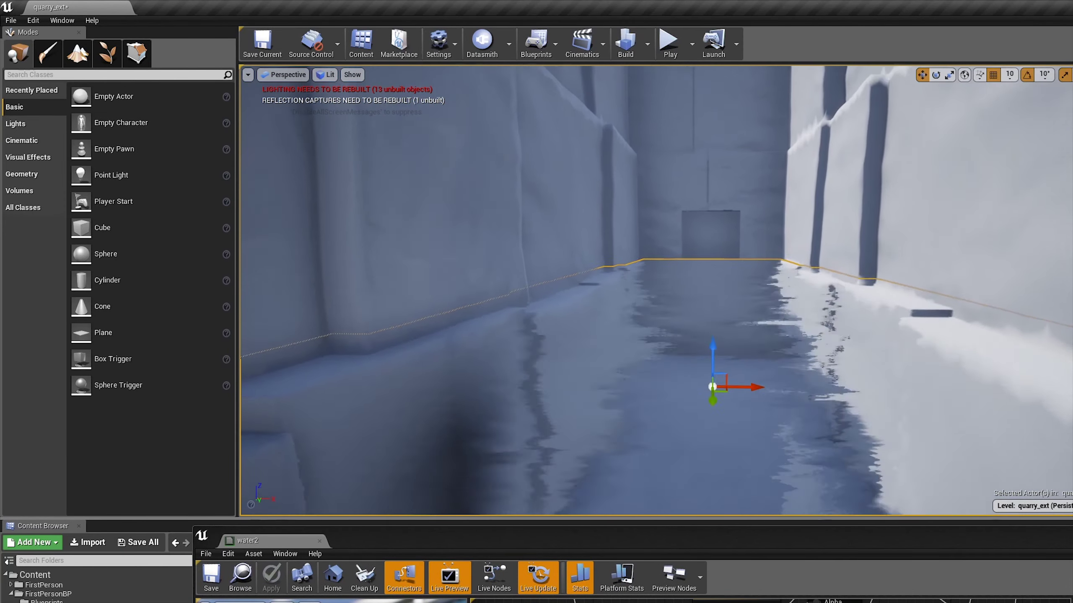
pyautogui.moveTo(422, 535); pyautogui.dragTo(374, 320)
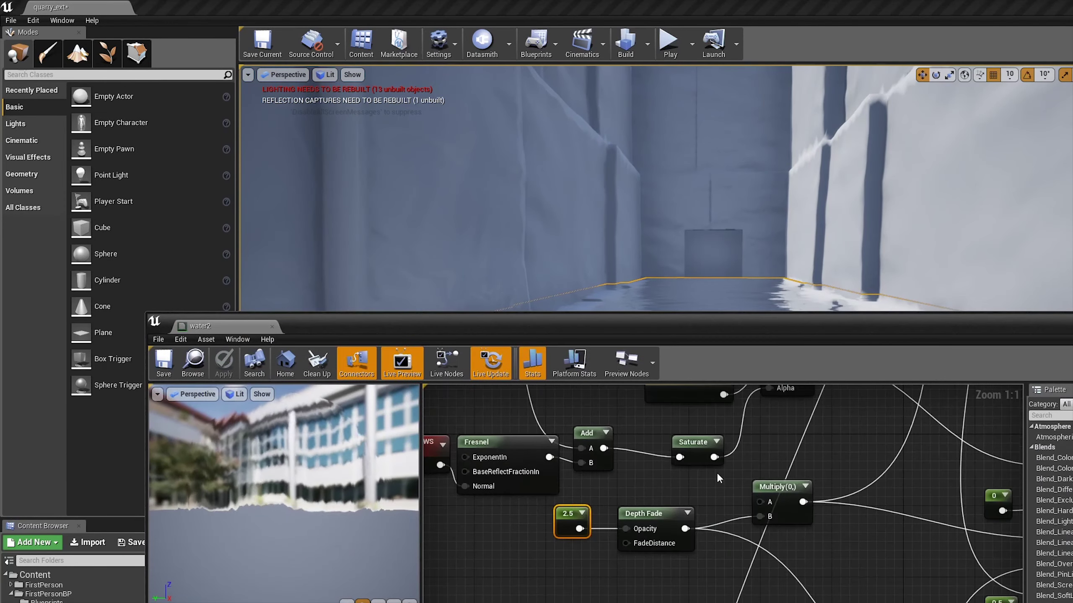
pyautogui.hotkey('ctrl', 'z')
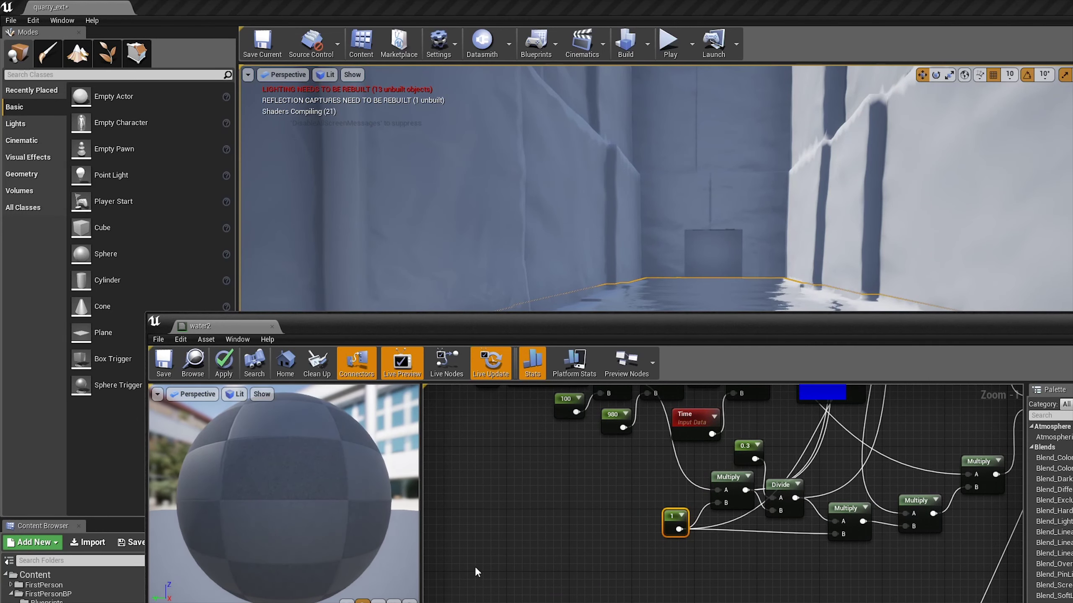
# Step: Save water2 with its 1 constant and look over the water in the level
pyautogui.click(163, 366)
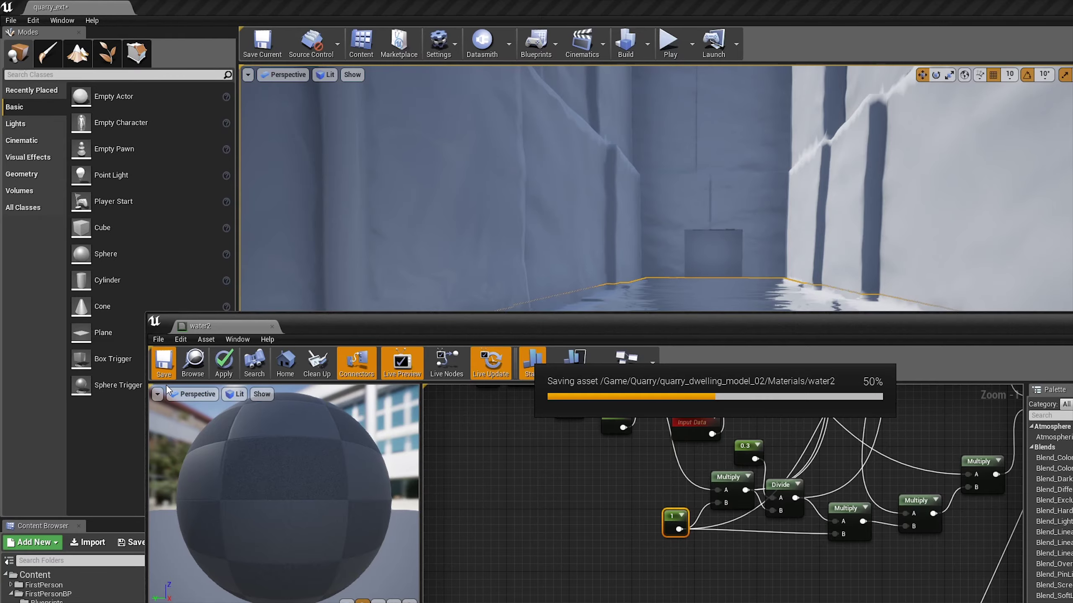
pyautogui.moveTo(802, 330); pyautogui.dragTo(803, 452)
pyautogui.moveTo(760, 295)
pyautogui.mouseDown(button='right')
pyautogui.moveTo(760, 253)
pyautogui.moveTo(718, 202)
pyautogui.mouseUp(button='right')
pyautogui.moveTo(676, 550); pyautogui.dragTo(699, 602, button='right')
# Step: Raise the 100 wave constant to 200, save, and check the ripples against the wall
pyautogui.moveTo(634, 447); pyautogui.dragTo(688, 261)
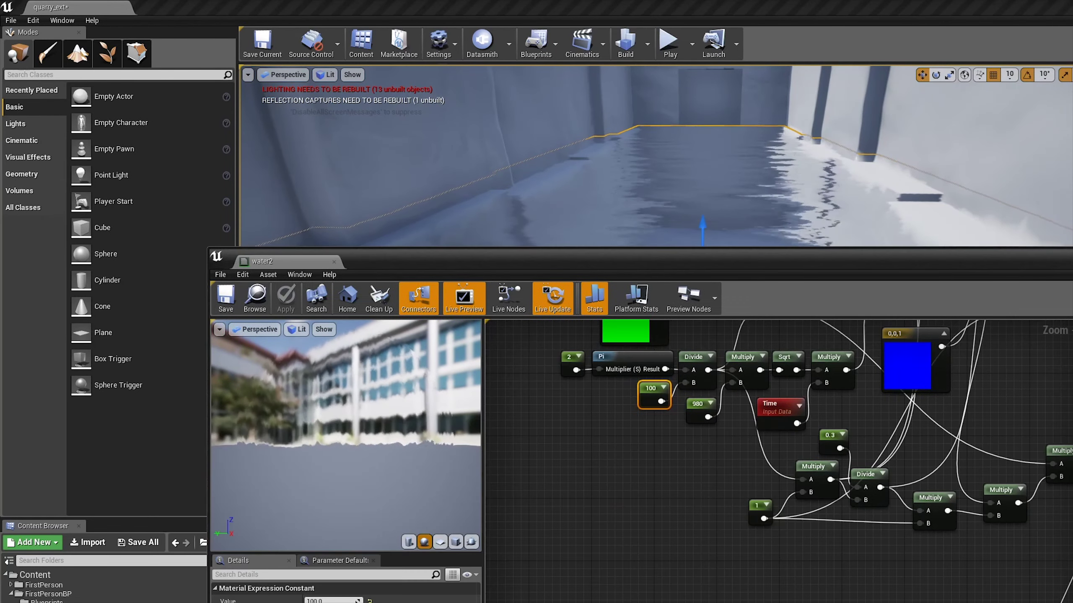
pyautogui.write('200')
pyautogui.press('Return')
pyautogui.click(225, 298)
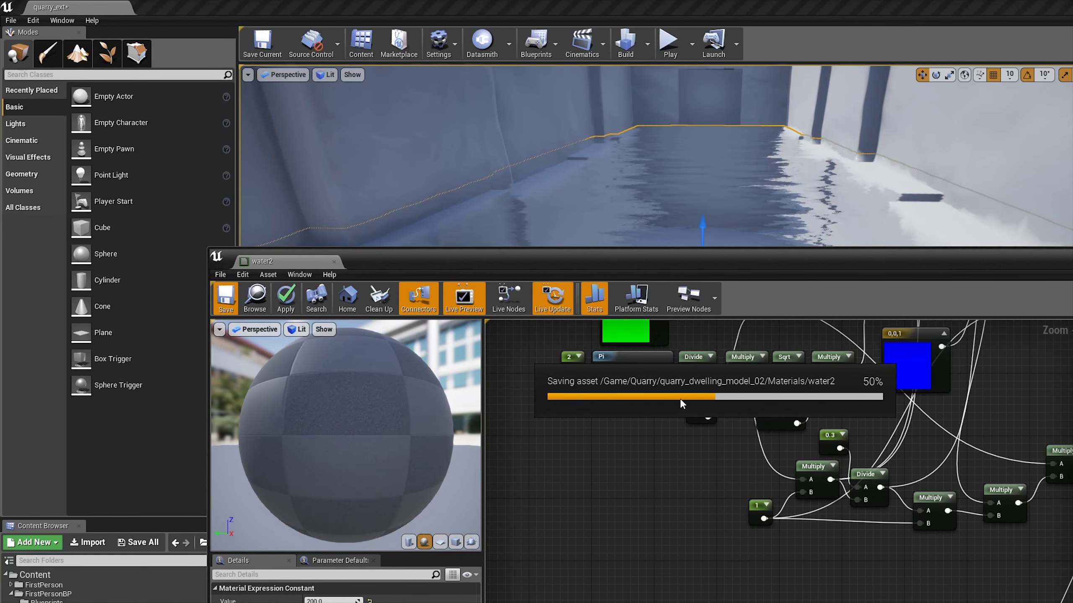
pyautogui.moveTo(841, 261); pyautogui.dragTo(841, 433)
pyautogui.moveTo(718, 253); pyautogui.dragTo(718, 211, button='right')
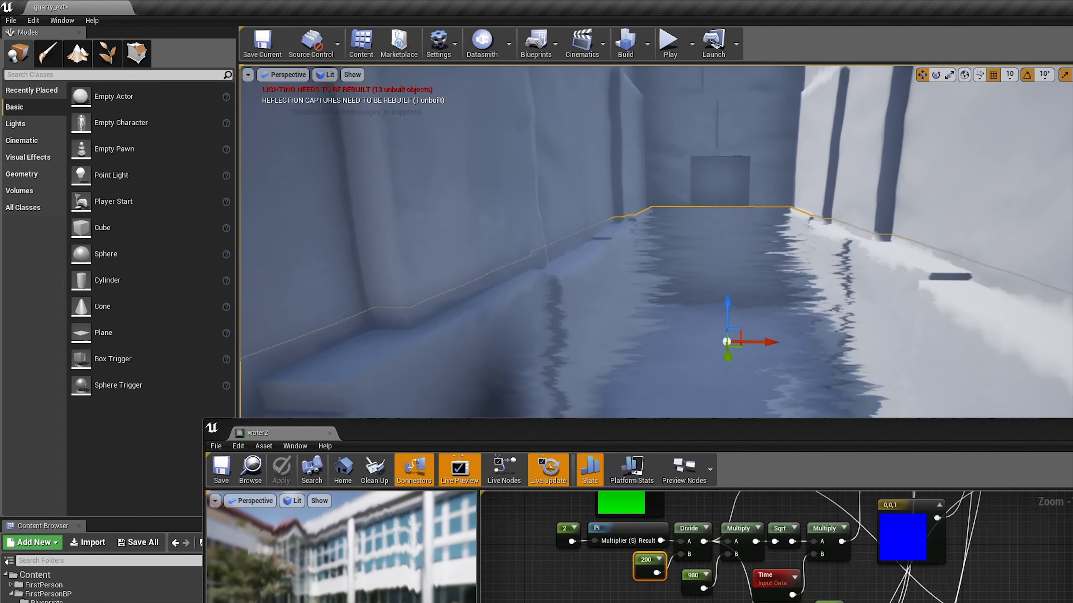
pyautogui.moveTo(633, 432); pyautogui.dragTo(595, 300)
pyautogui.moveTo(760, 549); pyautogui.dragTo(675, 423, button='right')
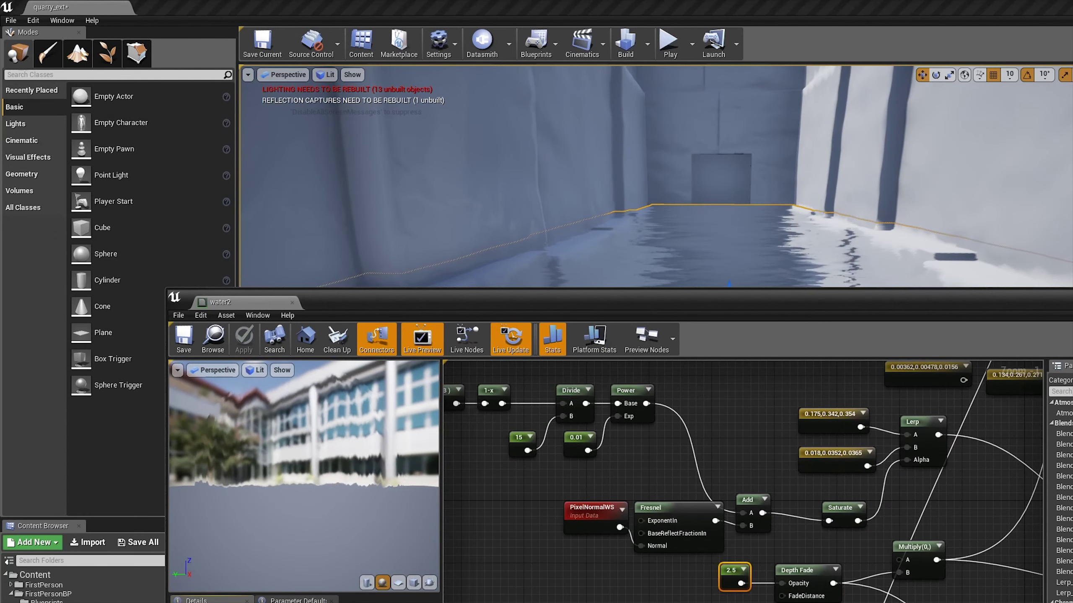
# Step: Save water2, test deleting and restoring the water plane, then save water2 again
pyautogui.moveTo(736, 298); pyautogui.dragTo(735, 427)
pyautogui.click(179, 469)
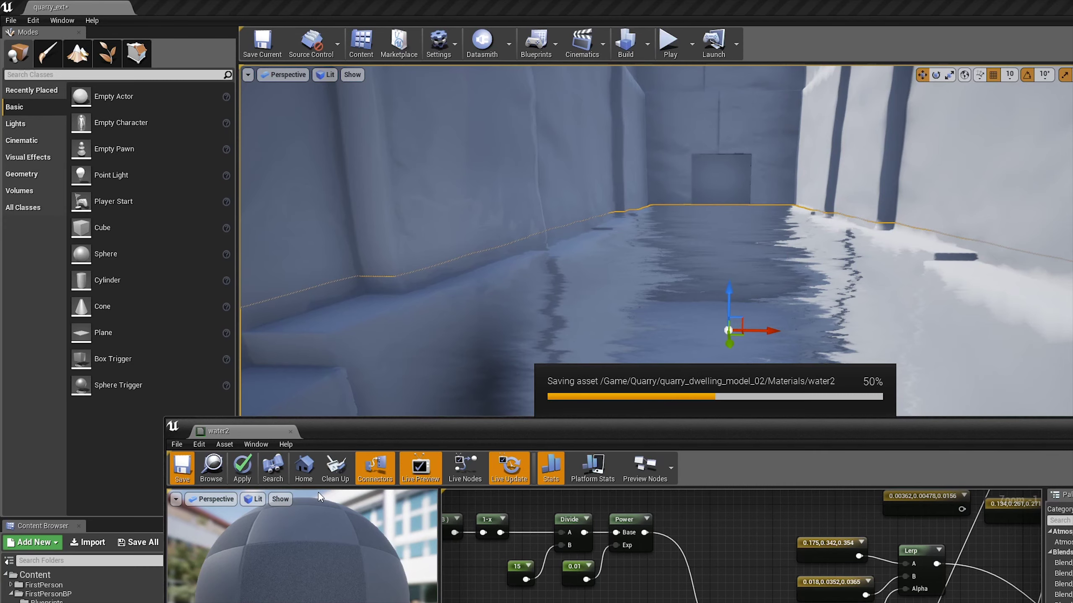
pyautogui.moveTo(634, 253); pyautogui.dragTo(621, 266, button='right')
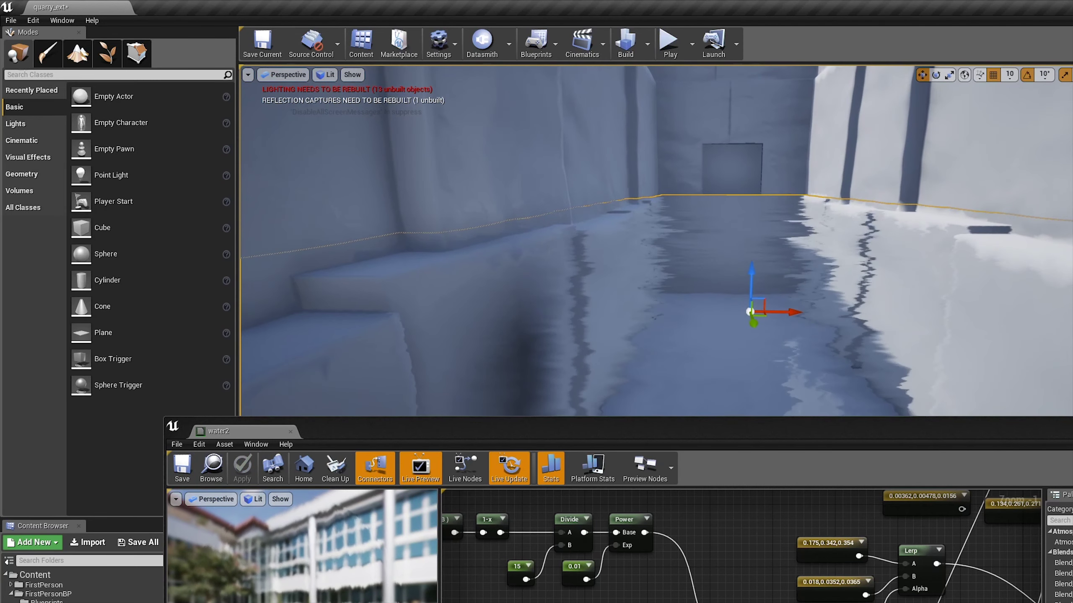
pyautogui.press('Delete')
pyautogui.press('Return')
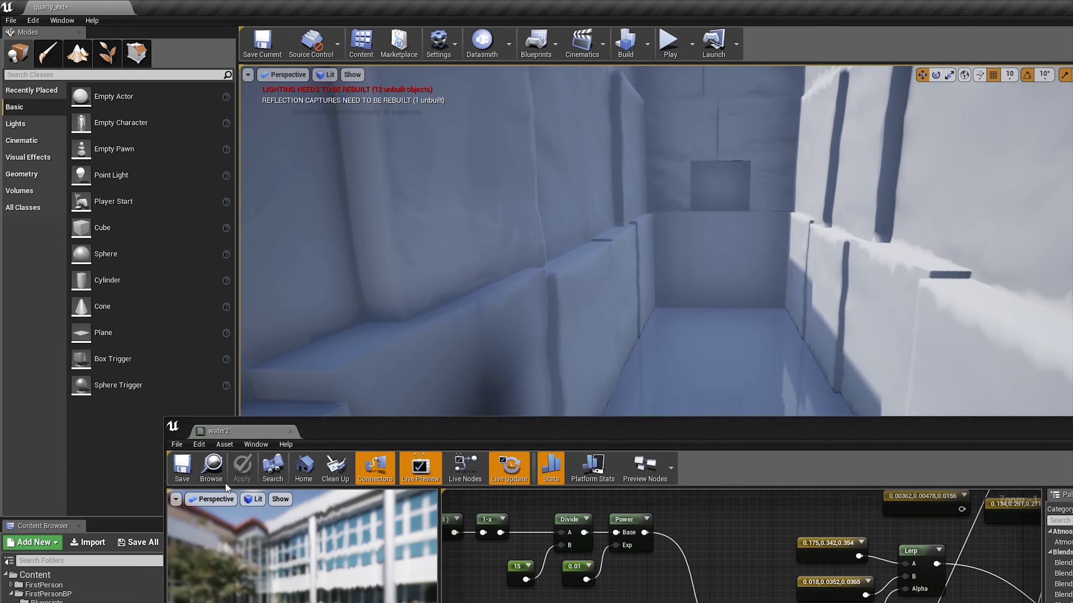
pyautogui.hotkey('ctrl', 'z')
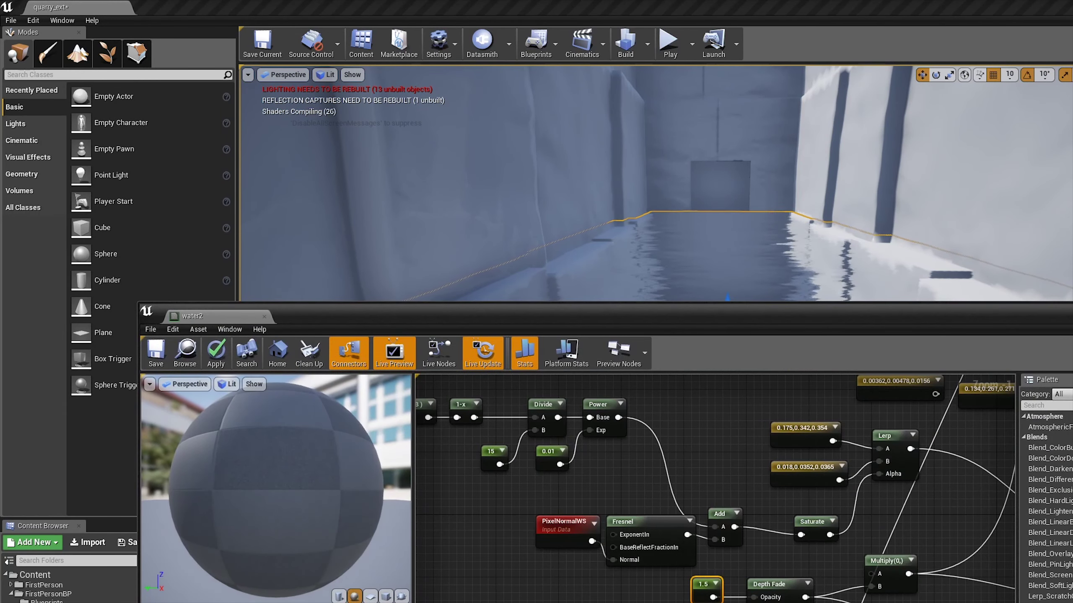
pyautogui.click(164, 363)
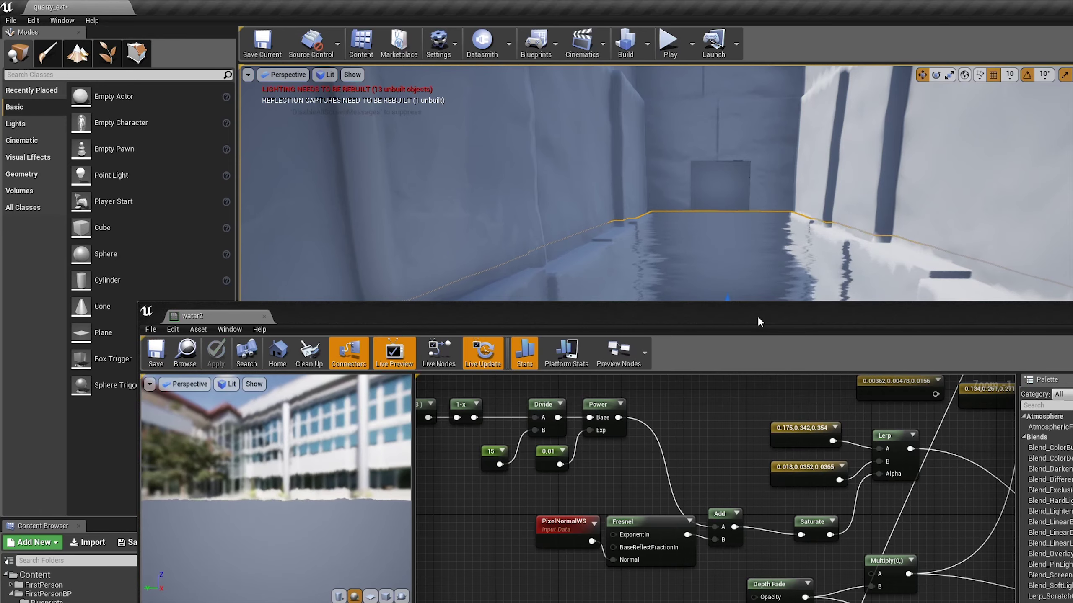
# Step: Move the material editor aside and view the rippling water along the quarry channel
pyautogui.moveTo(758, 318); pyautogui.dragTo(783, 509)
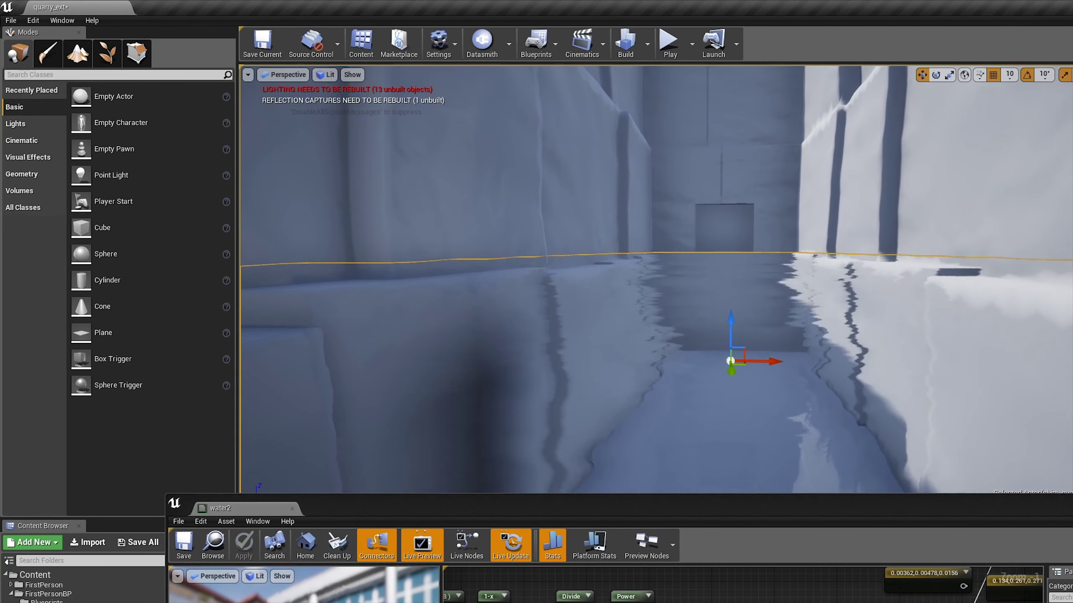
pyautogui.moveTo(779, 526); pyautogui.dragTo(779, 334)
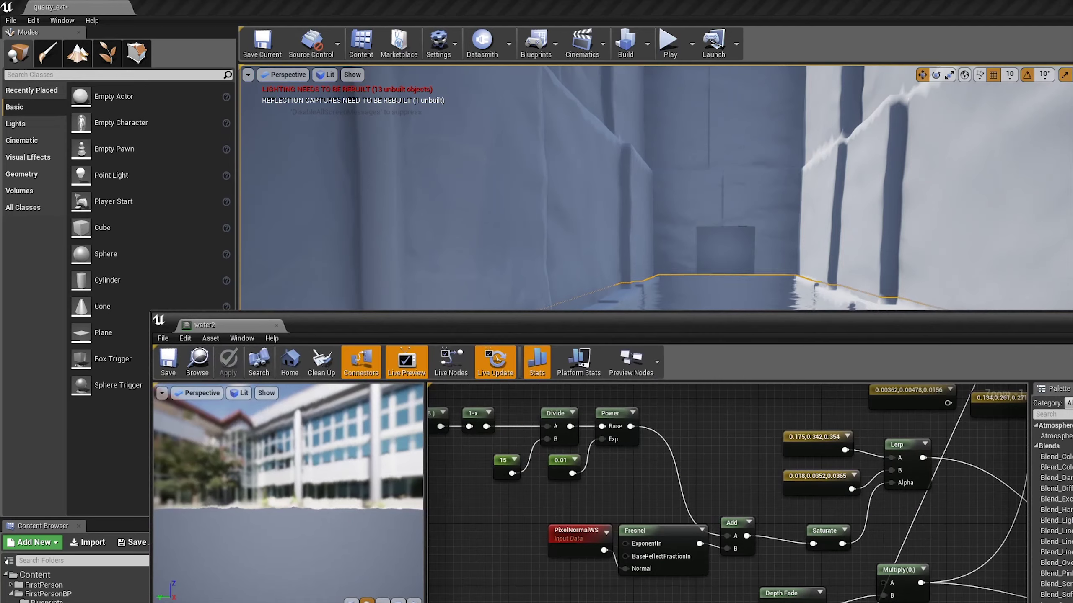
pyautogui.click(718, 212)
pyautogui.moveTo(718, 211); pyautogui.dragTo(739, 219, button='right')
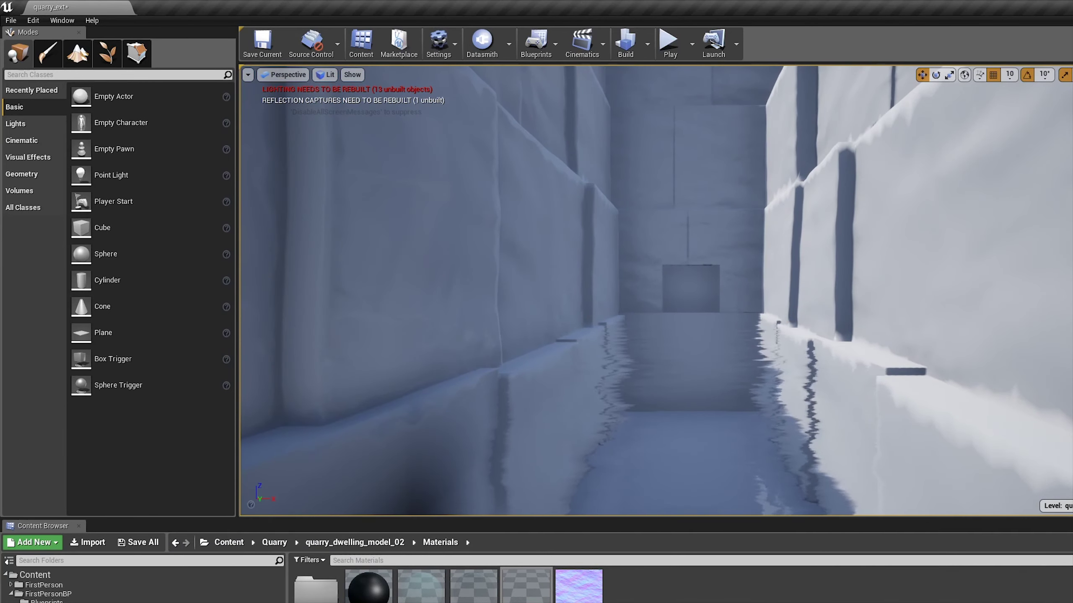